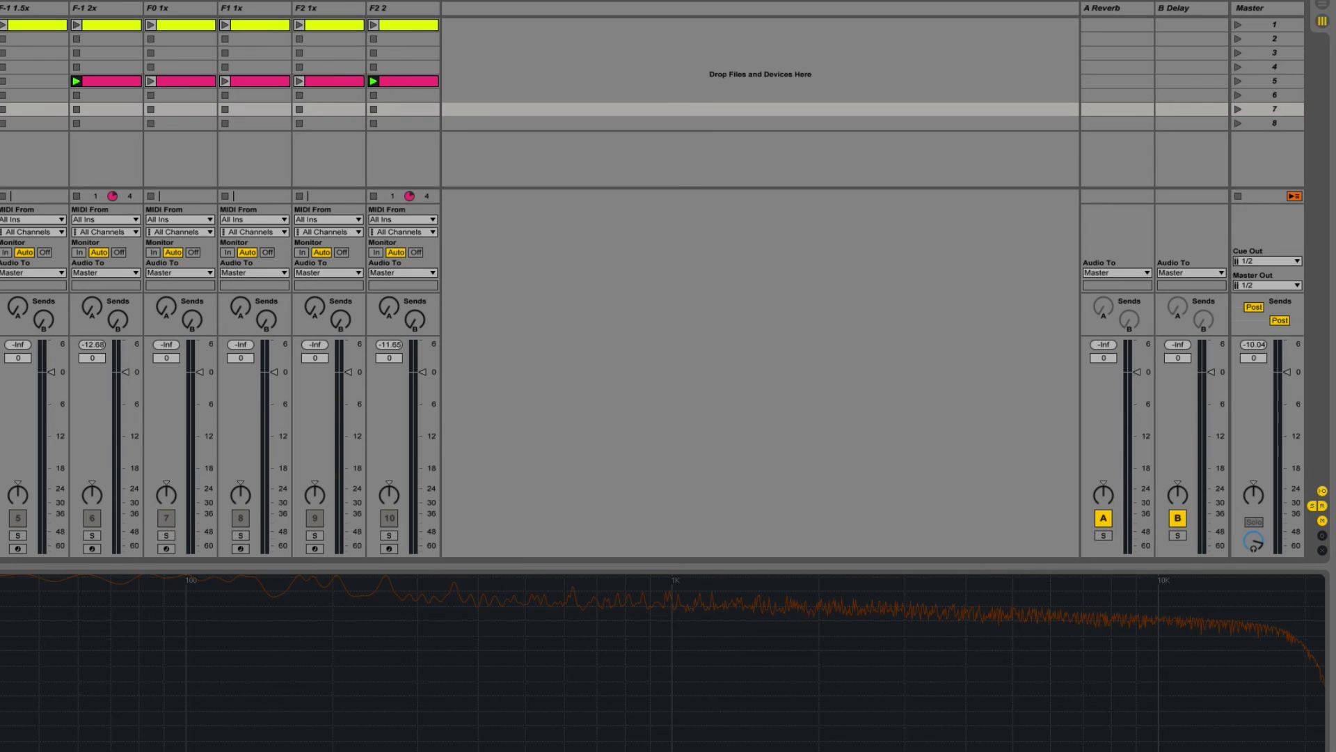
Show the Master track's Serum and Decimort plug-in windows and examine Decimort's left frequency setting
key("super+alt+p")
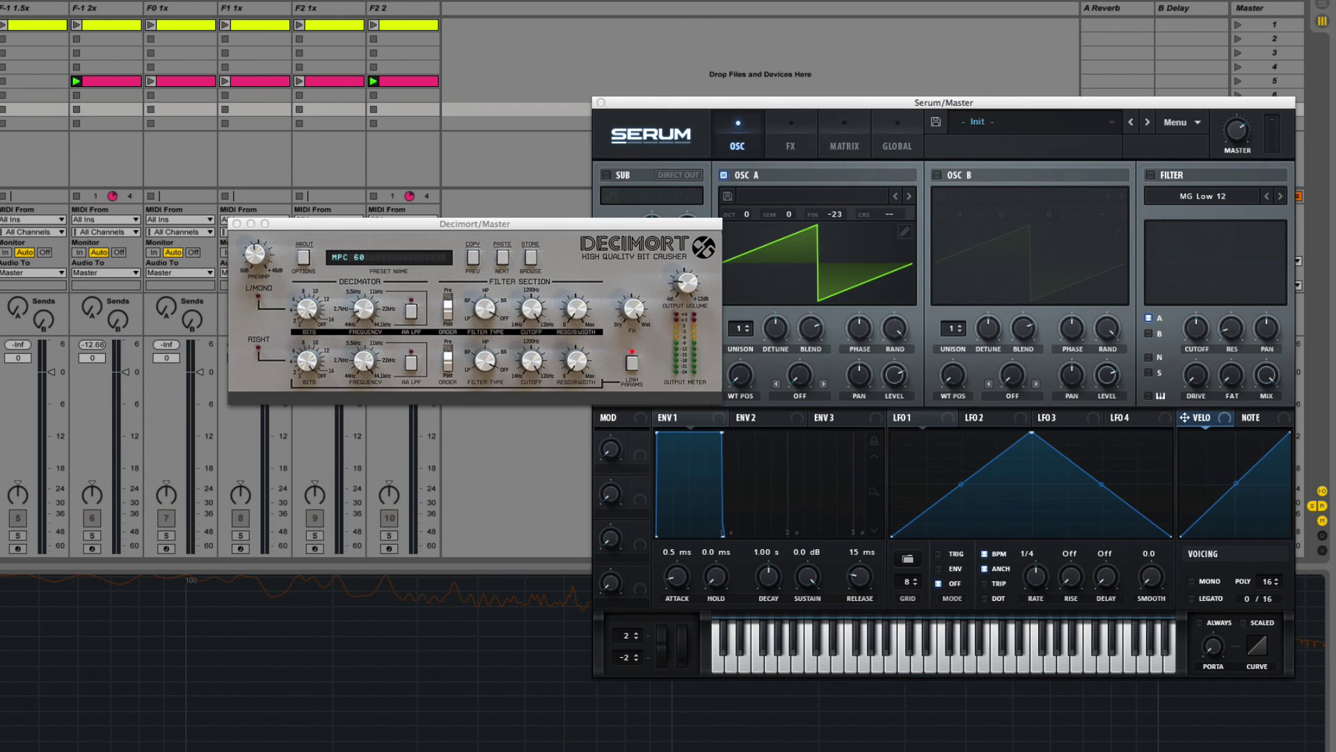
left_click(357, 283)
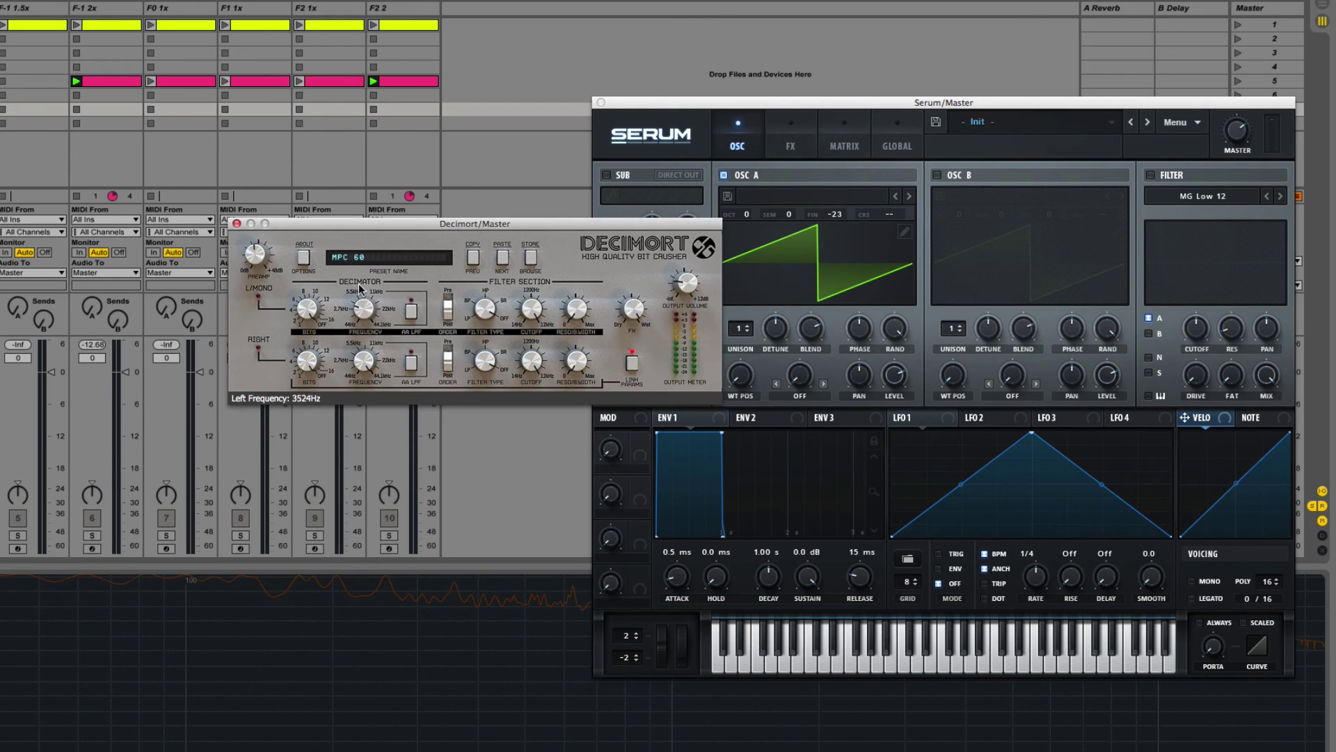
left_click_drag(364, 263, 366, 325)
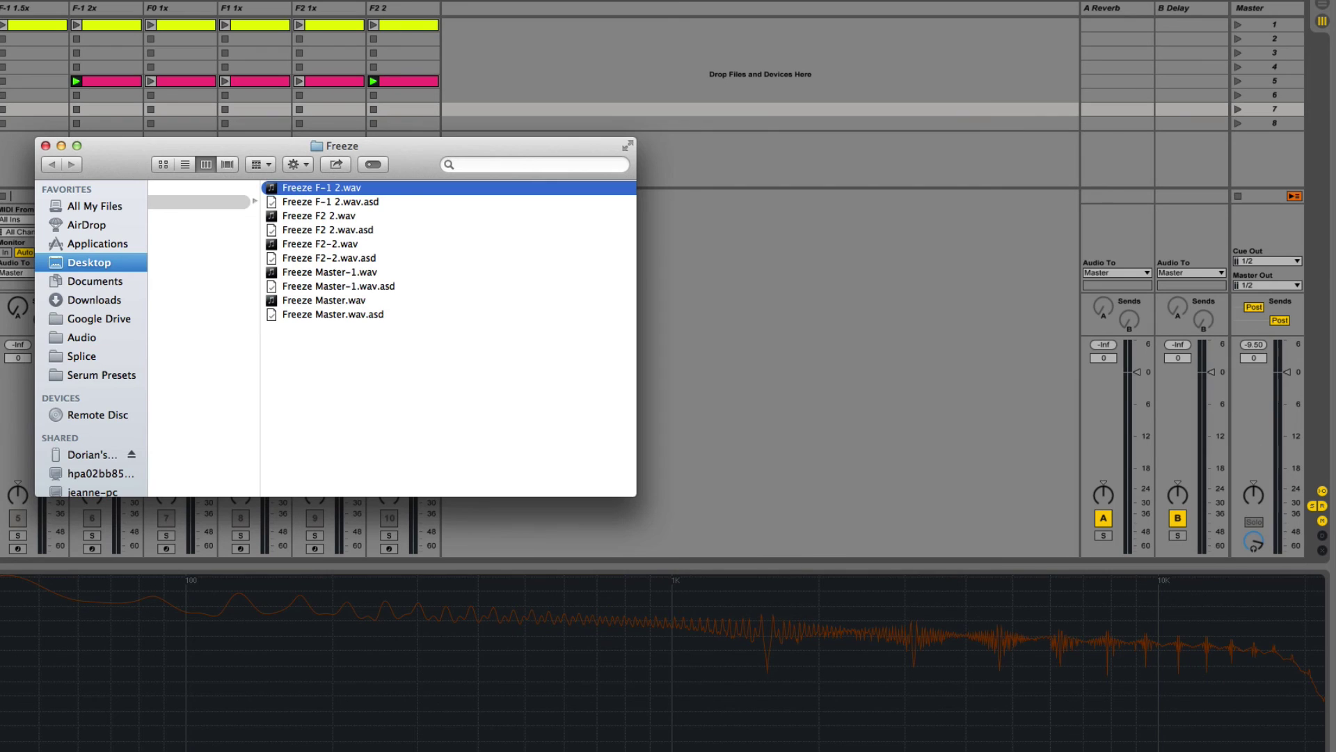
Open a new Finder window on the Desktop, close the Freeze folder window and inspect F-1 1.5cycles.wav
key("super+n")
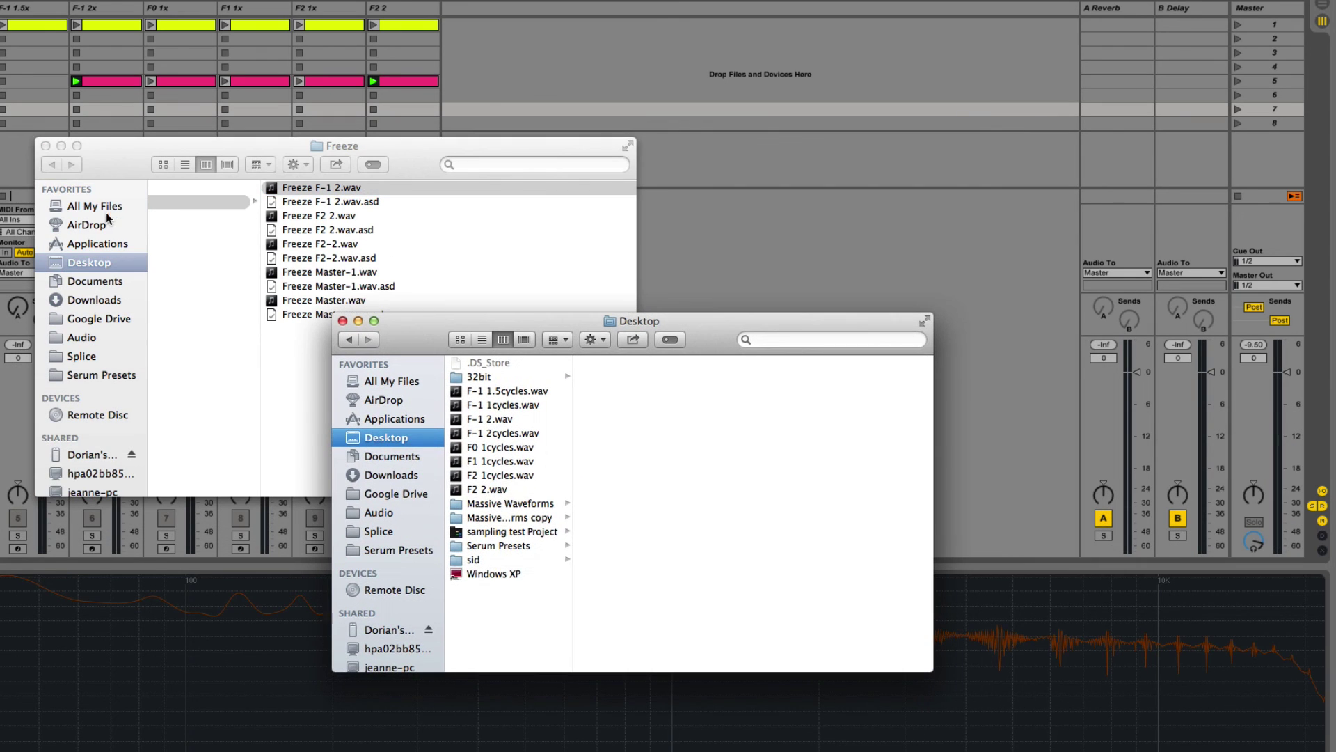
left_click(46, 145)
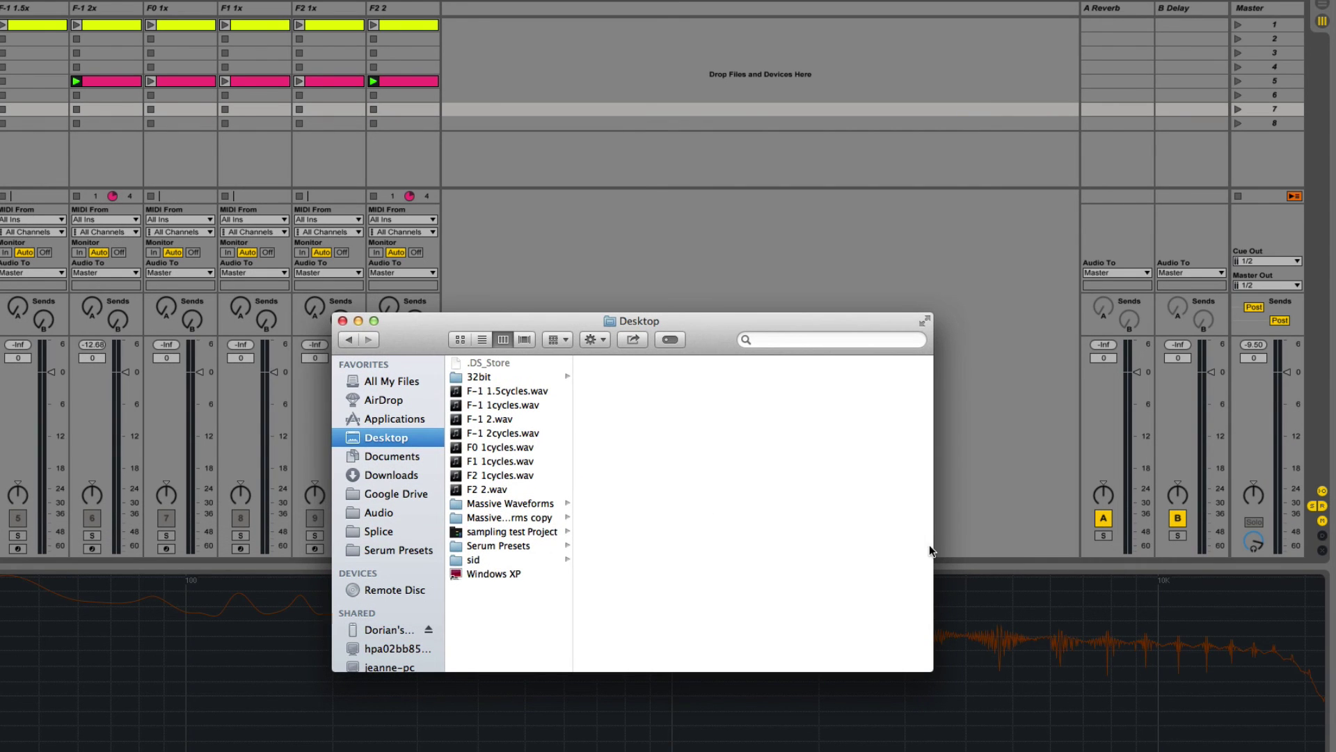
left_click(499, 377)
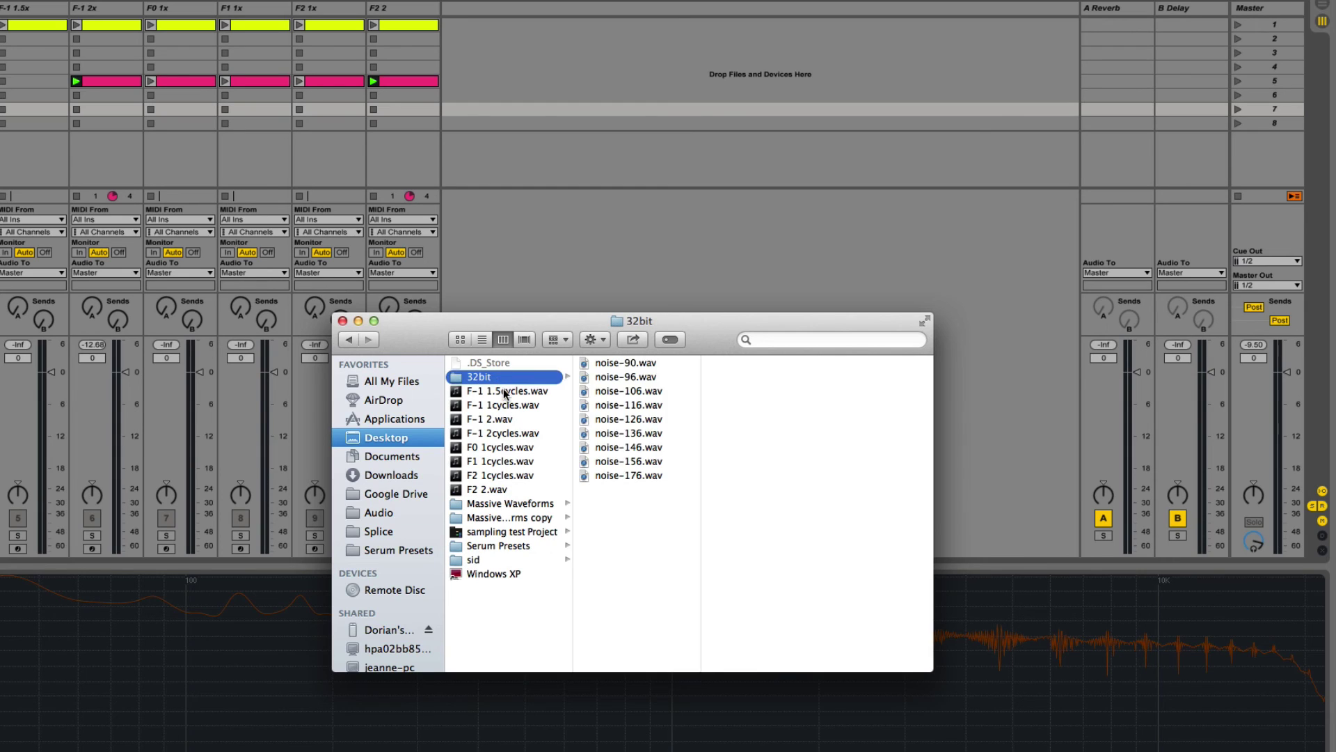
left_click(504, 390)
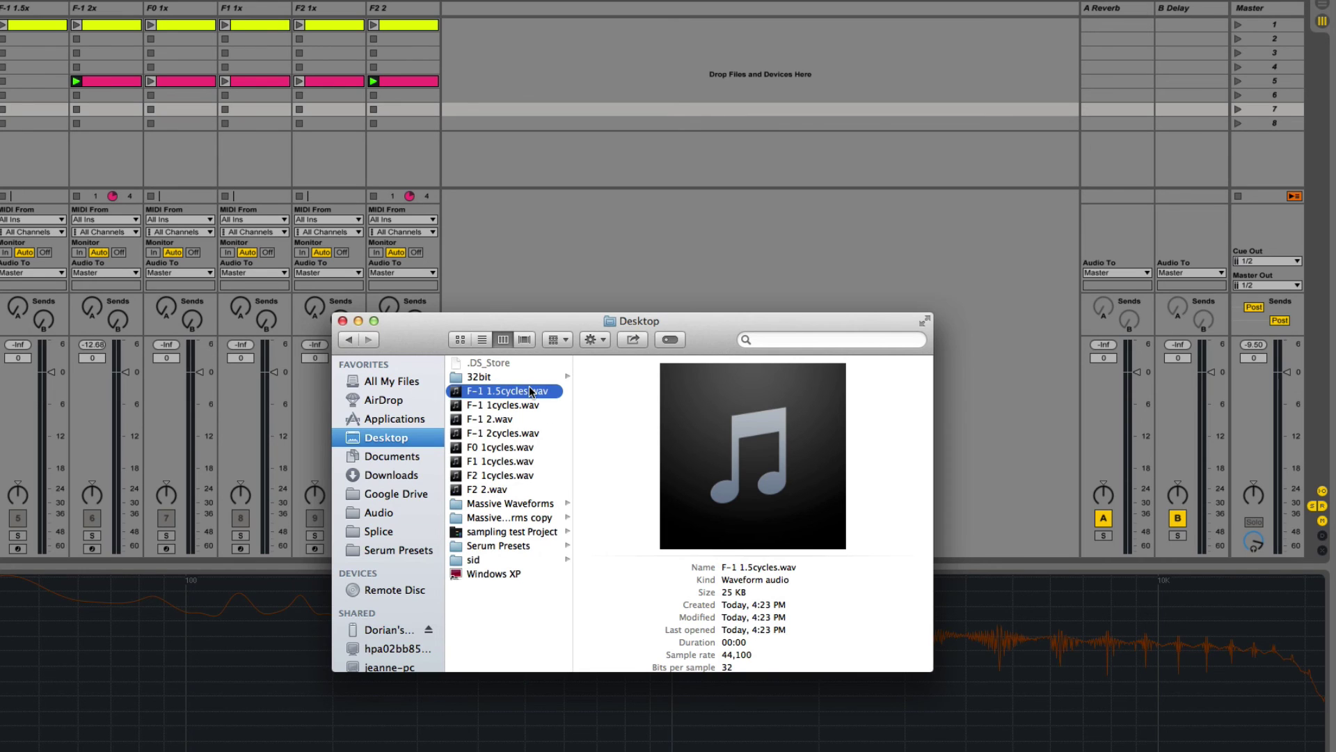
mouse_move(683, 385)
Open F-1 1.5cycles.wav, F-1 1cycles.wav and F-1 2.wav in Audacity, reading the files directly from the originals
left_click(508, 420)
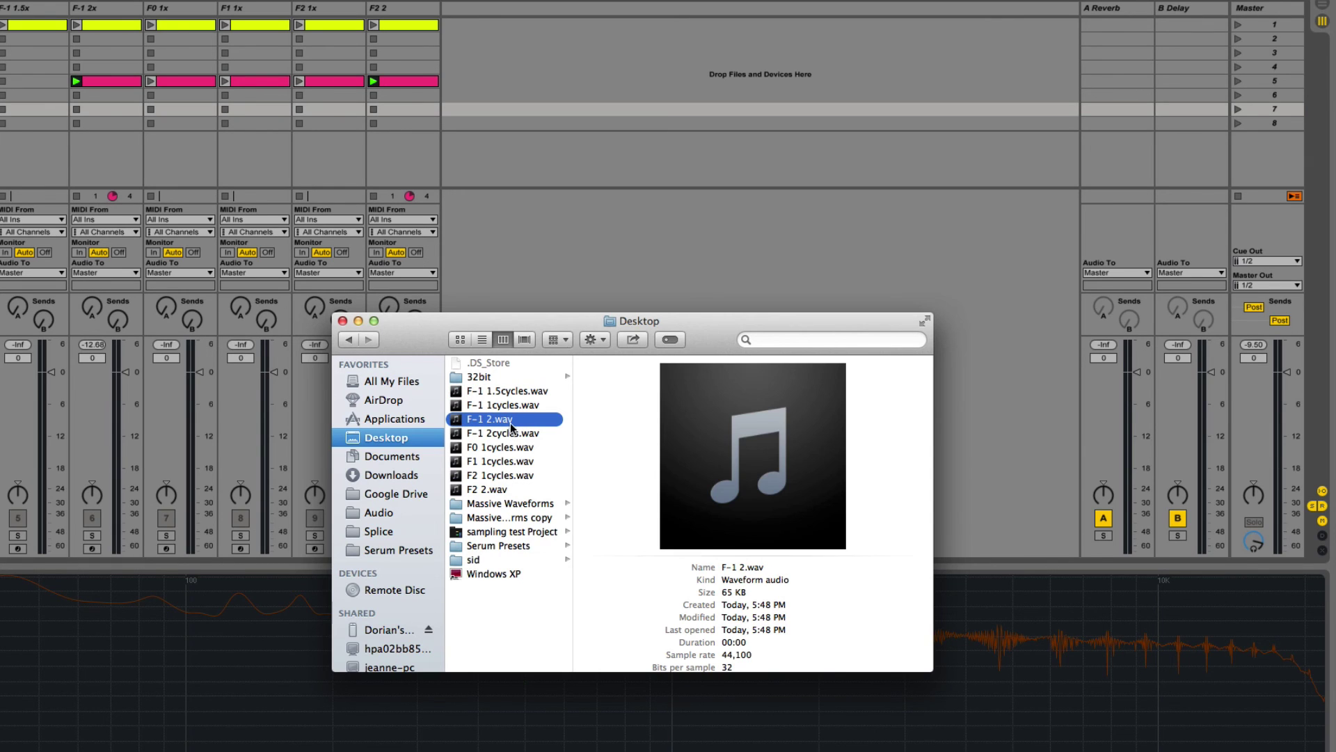
left_click(501, 392, "shift")
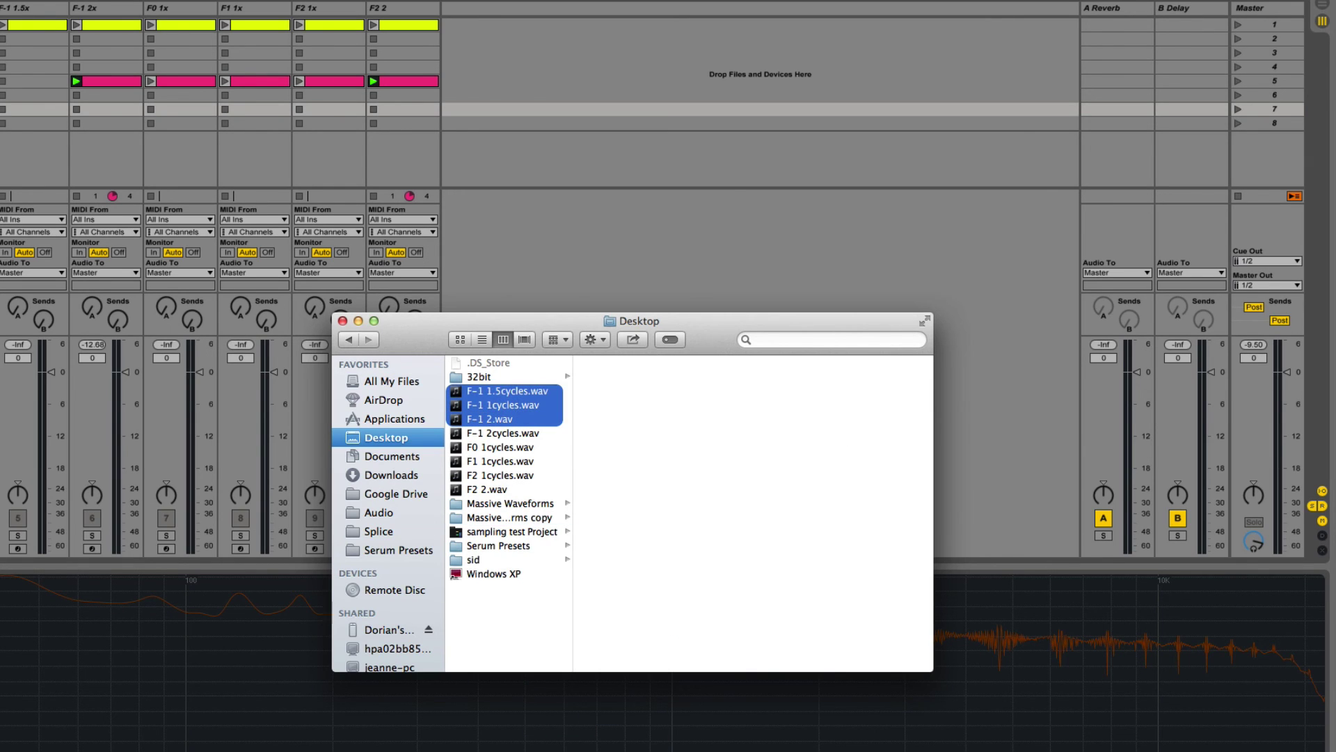
key("super+o")
left_click(475, 636)
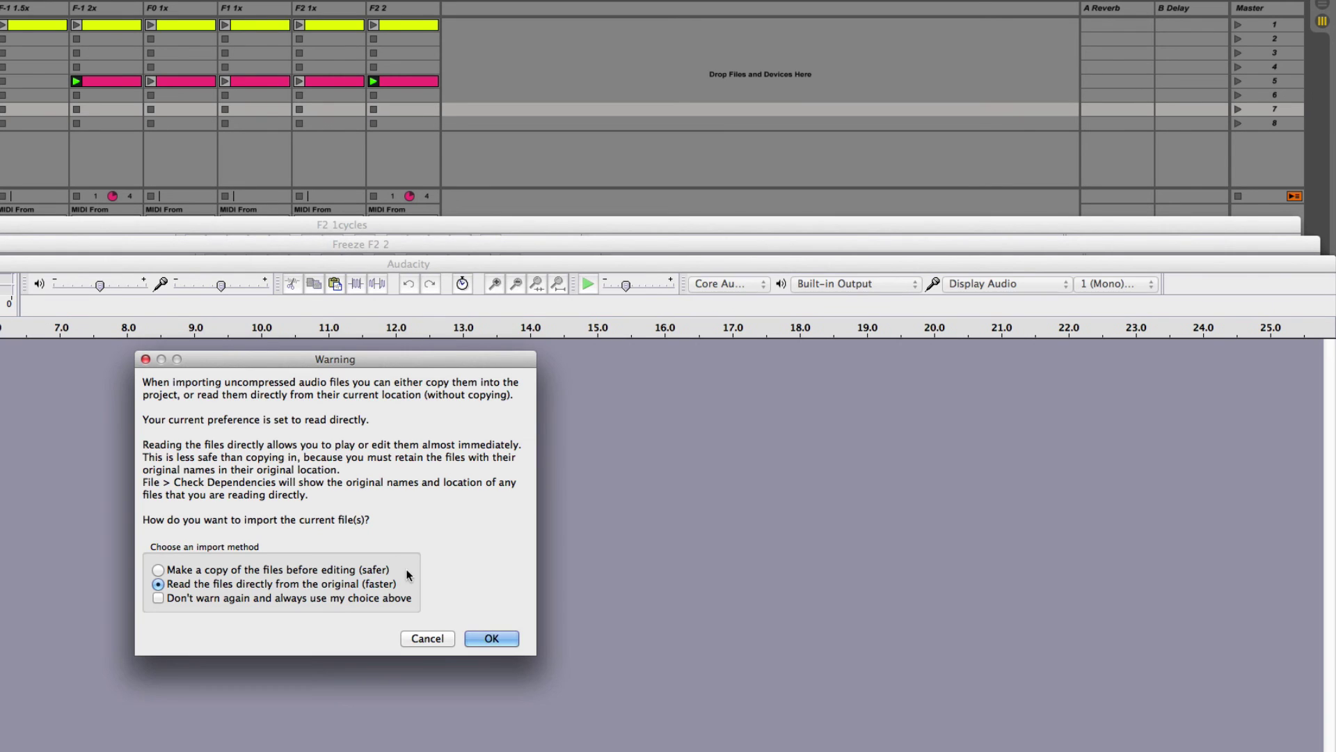
left_click(503, 638)
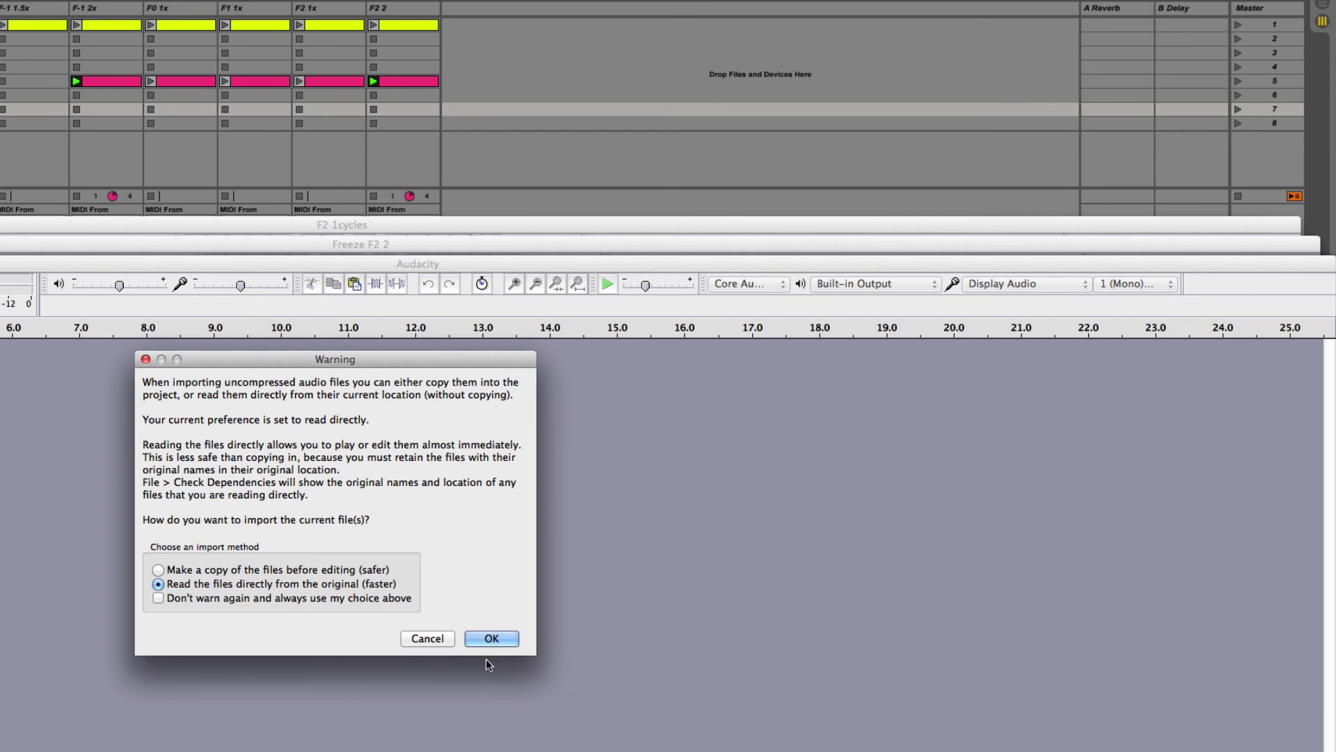
left_click(494, 637)
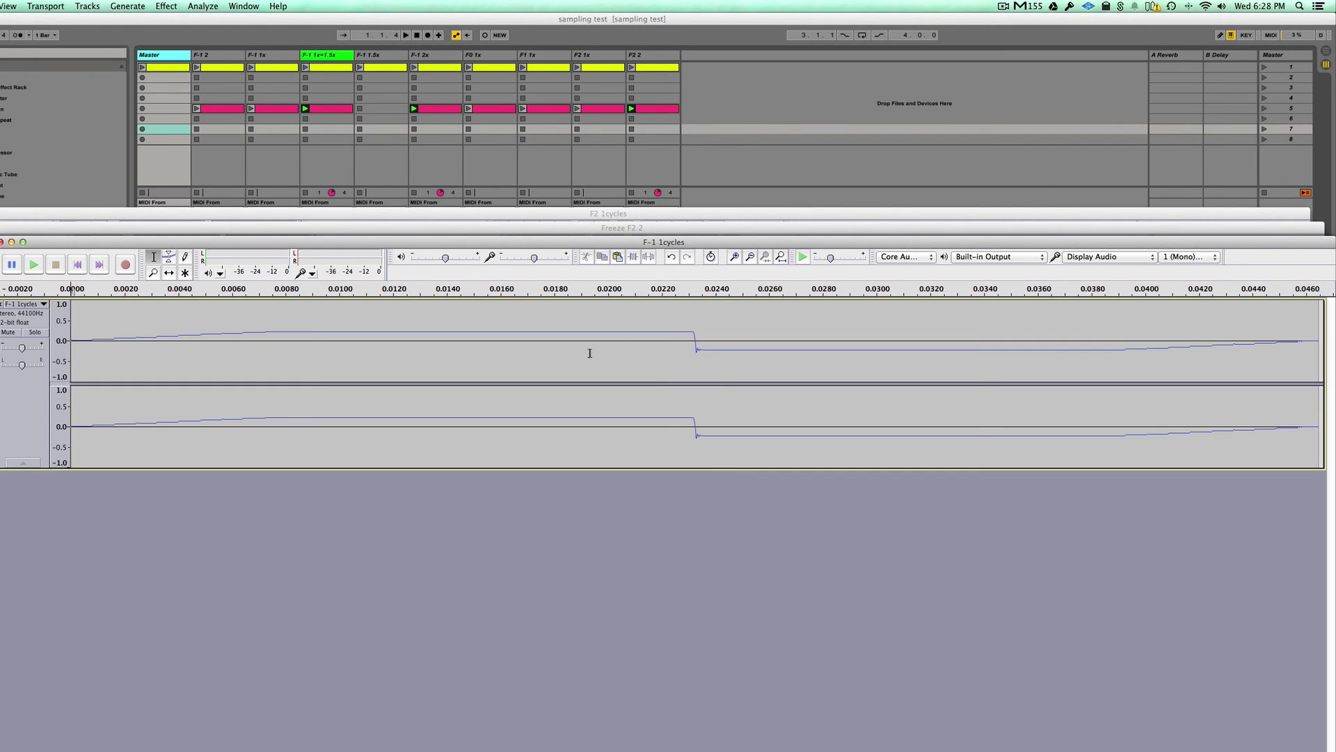
Compare the F-1 1cycles, F-1 1.5cycles and F-1 2 waveforms by bringing each project window forward
left_click_drag(771, 244, 672, 235)
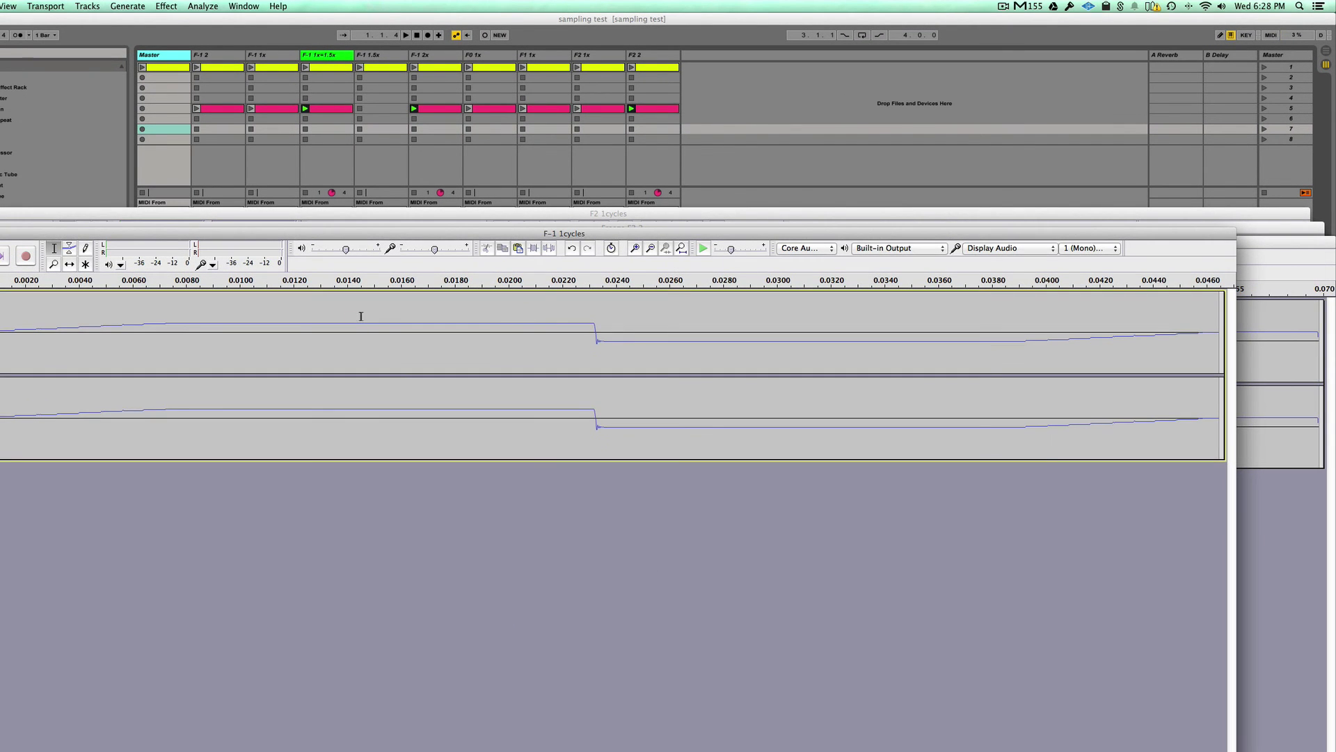
left_click(1262, 254)
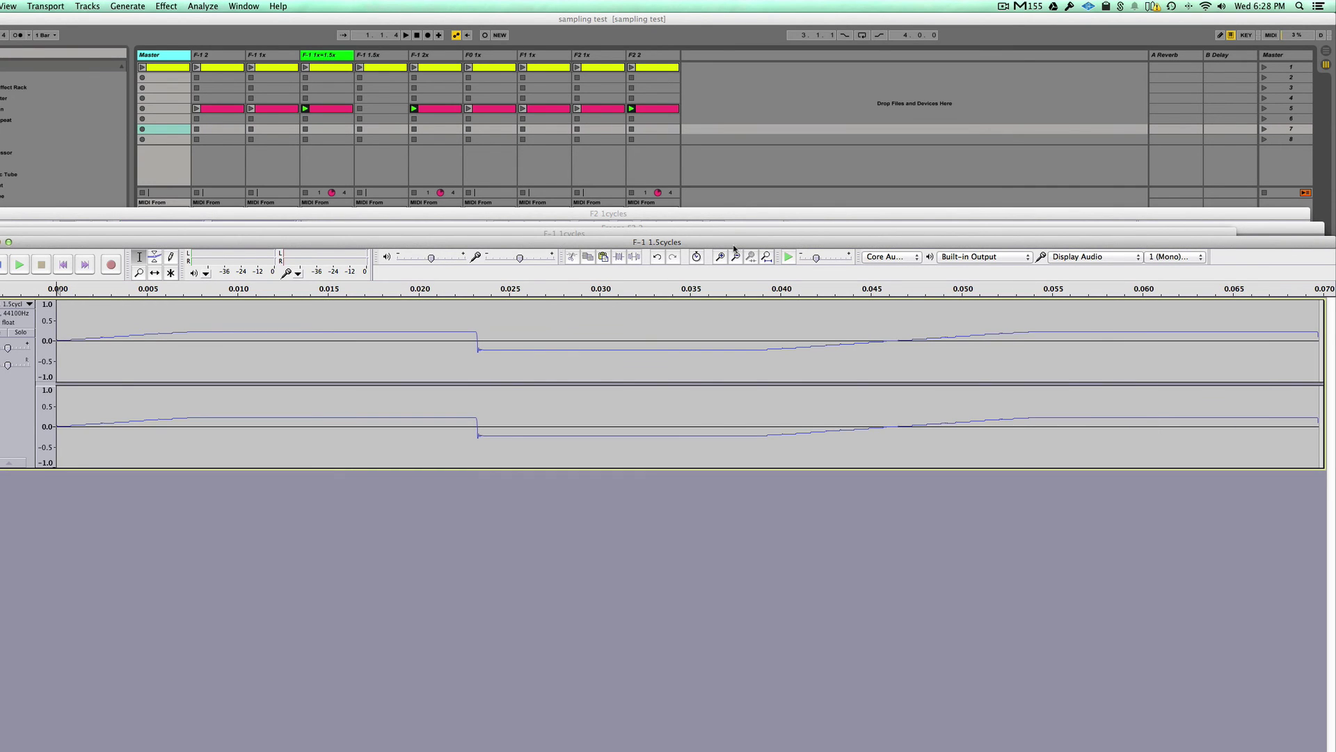
left_click_drag(663, 233, 662, 262)
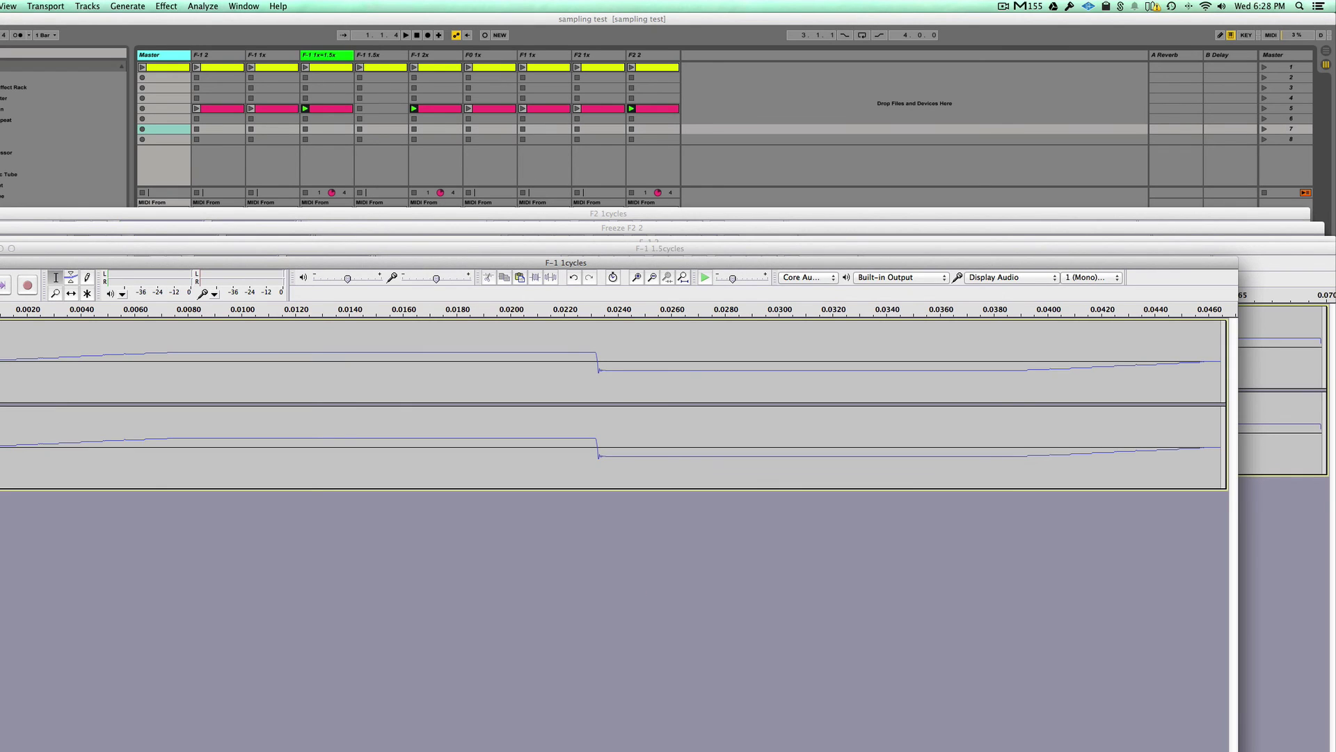
right_click(982, 750)
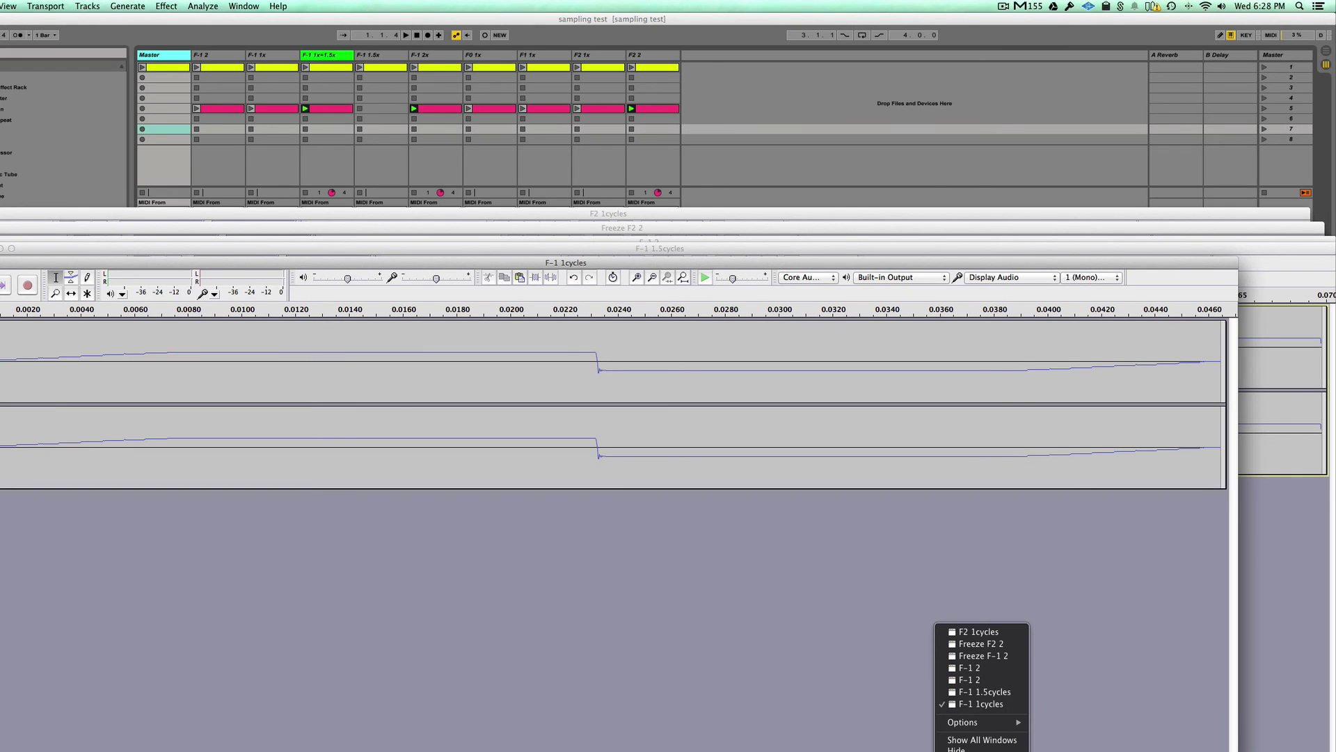
left_click(1003, 680)
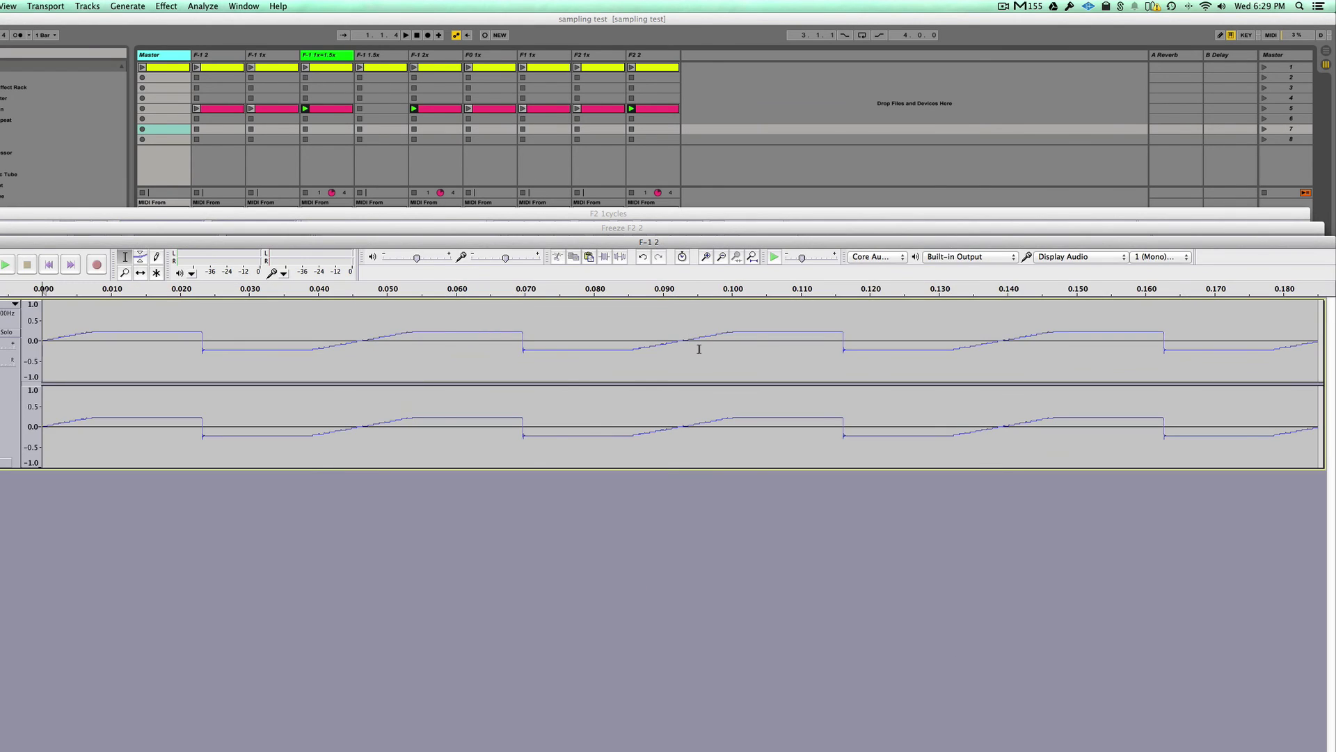
Open F-1 2cycles.wav in Audacity, reading the file directly from the original
right_click(981, 750)
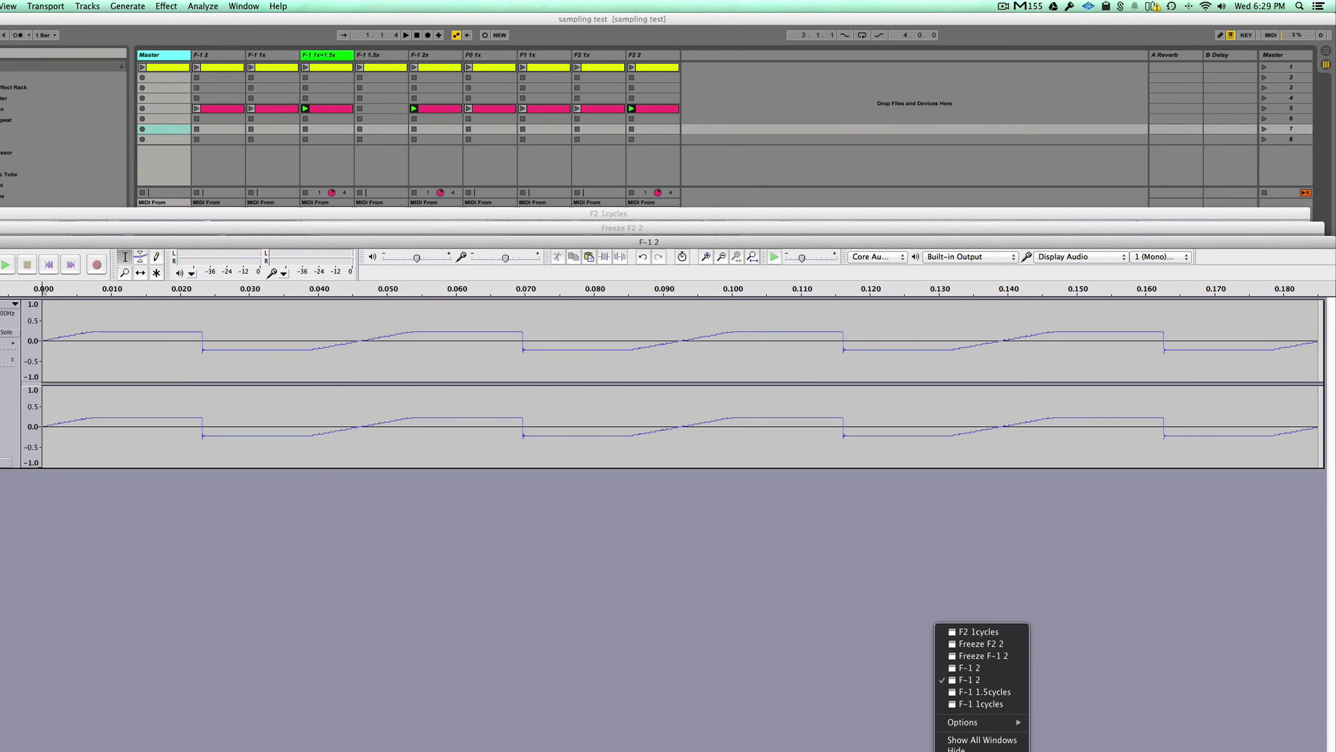
left_click(1006, 668)
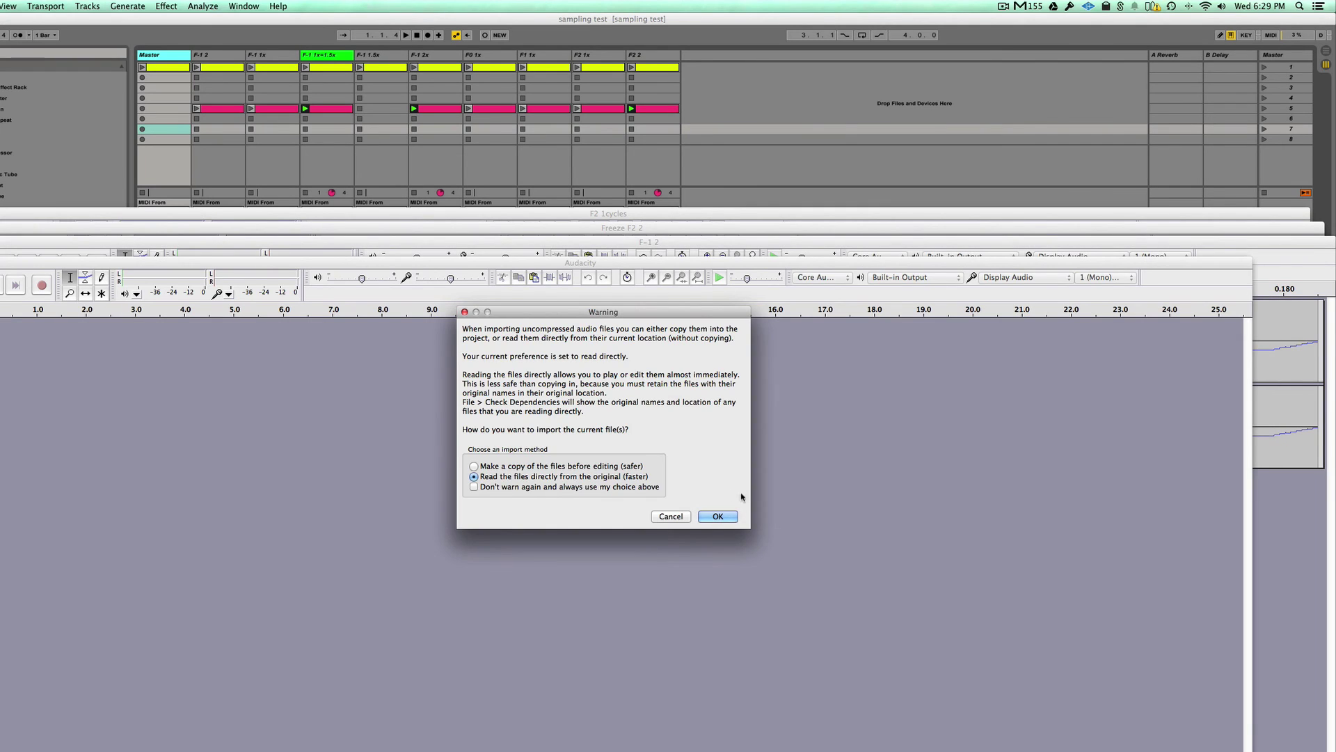
left_click(711, 518)
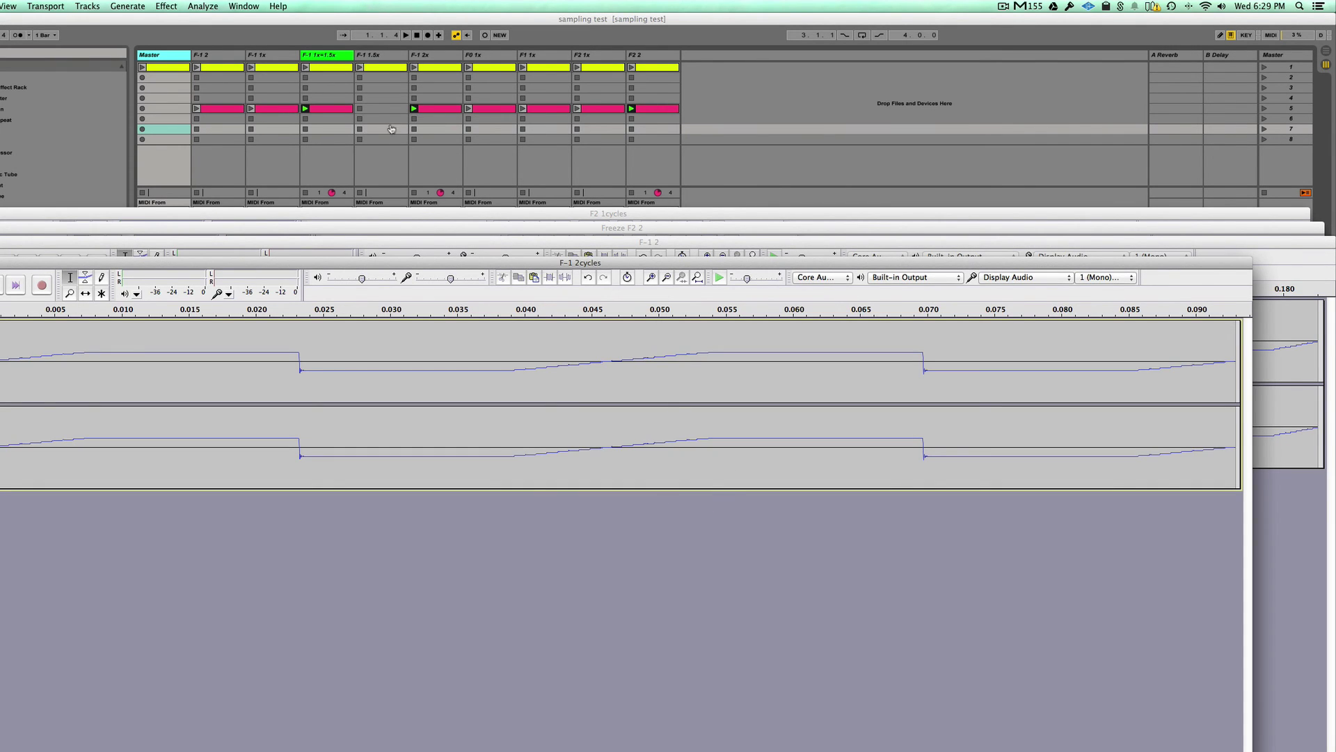
Switch back to Ableton Live, select the F-1 1x track, and arm and solo it
left_click(840, 127)
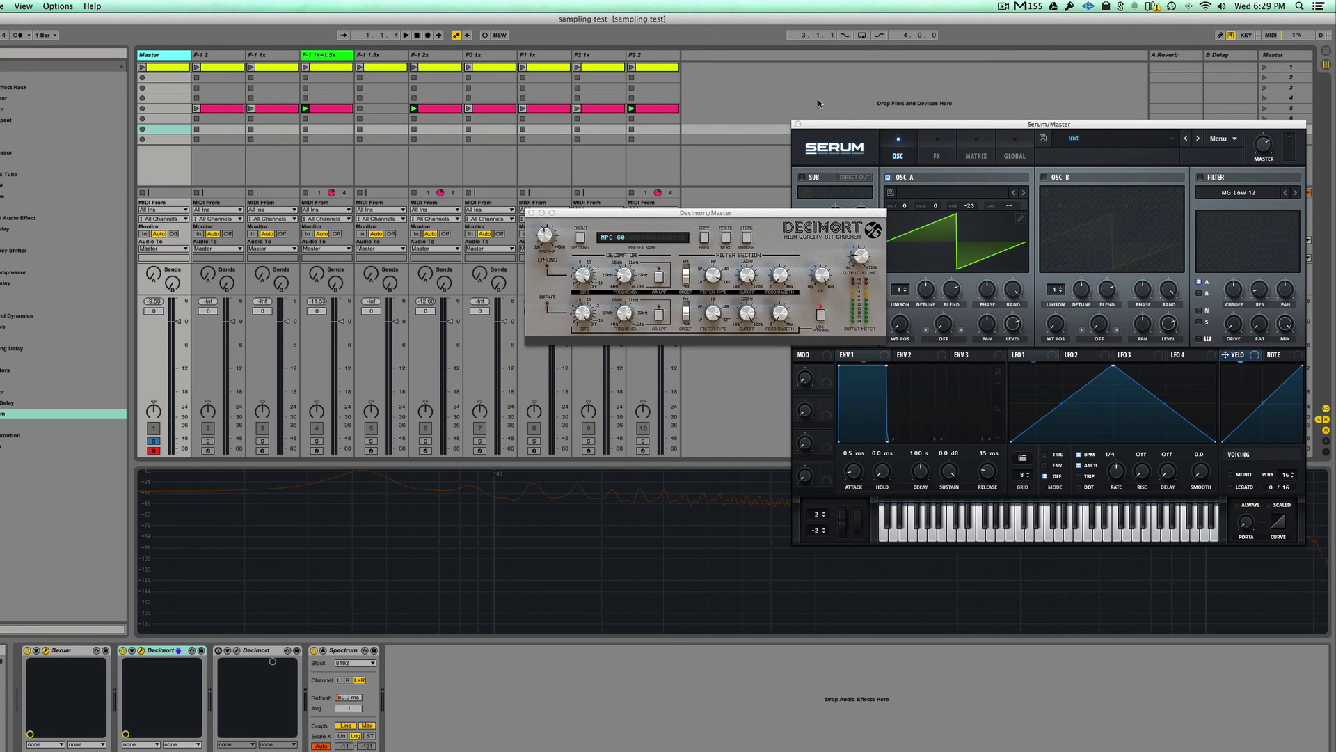
left_click(817, 99)
left_click(272, 98)
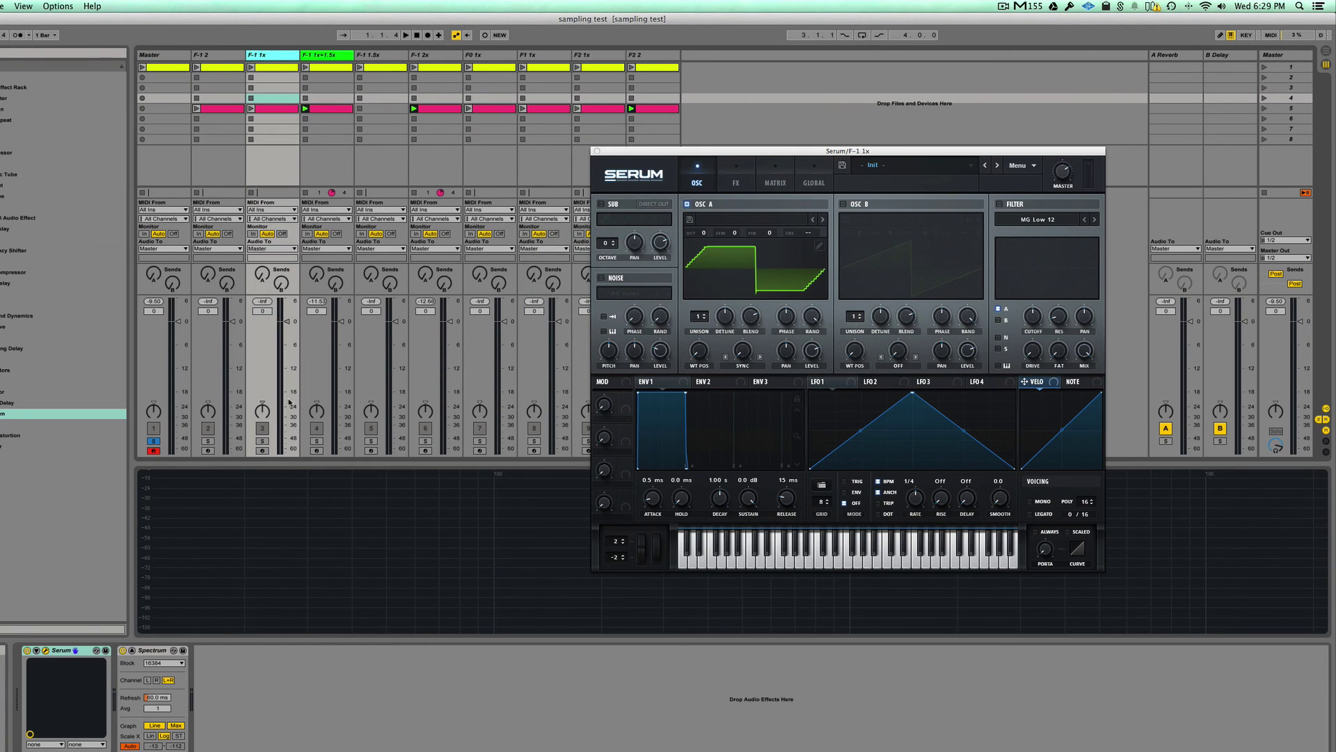
left_click(262, 451)
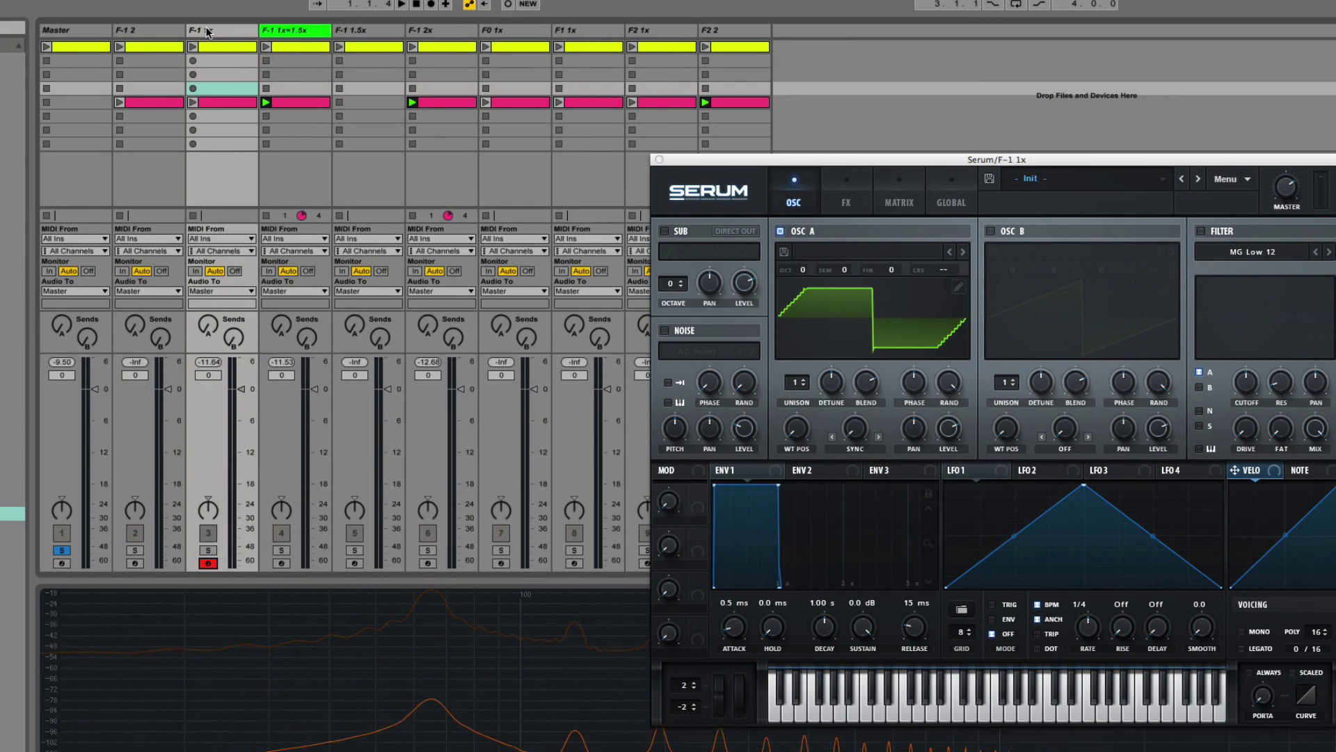
left_click(209, 550)
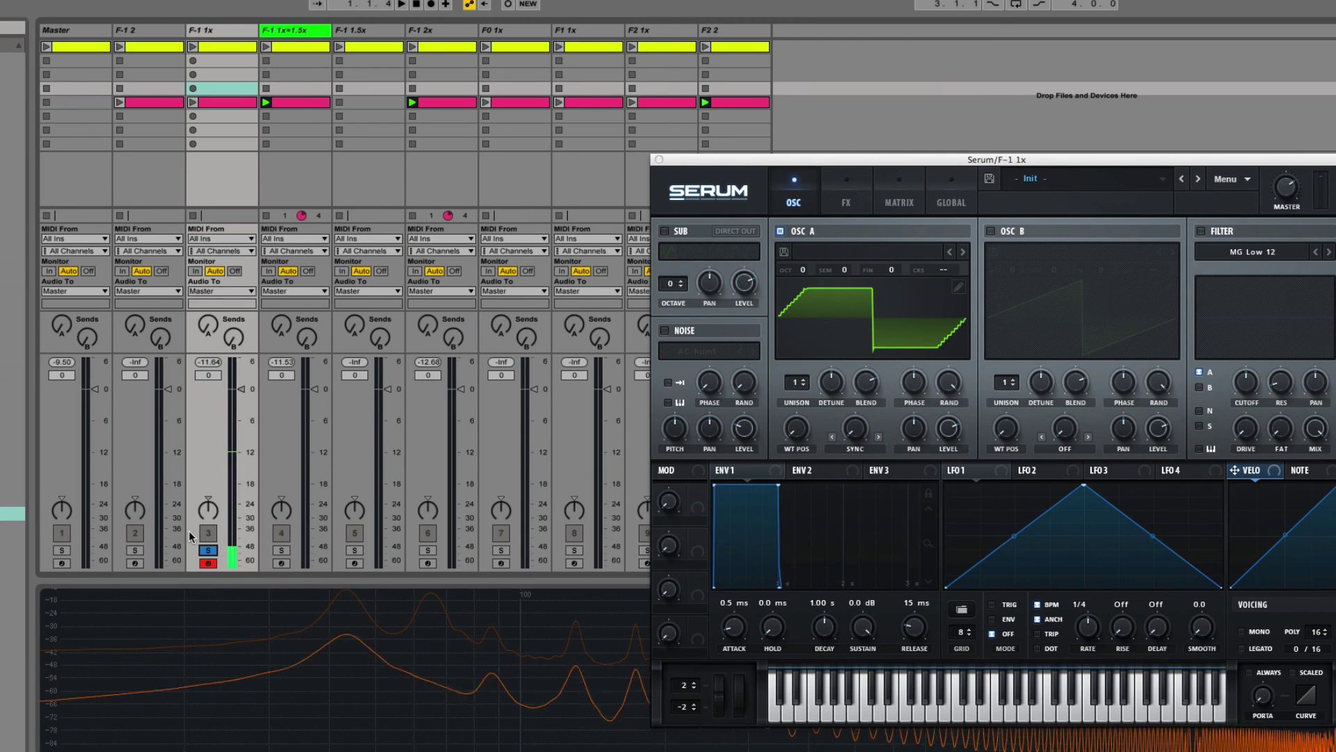
Compare the Master track with F-1 1x by alternating solo and record arm, closing the Decimort window along the way
left_click(62, 562)
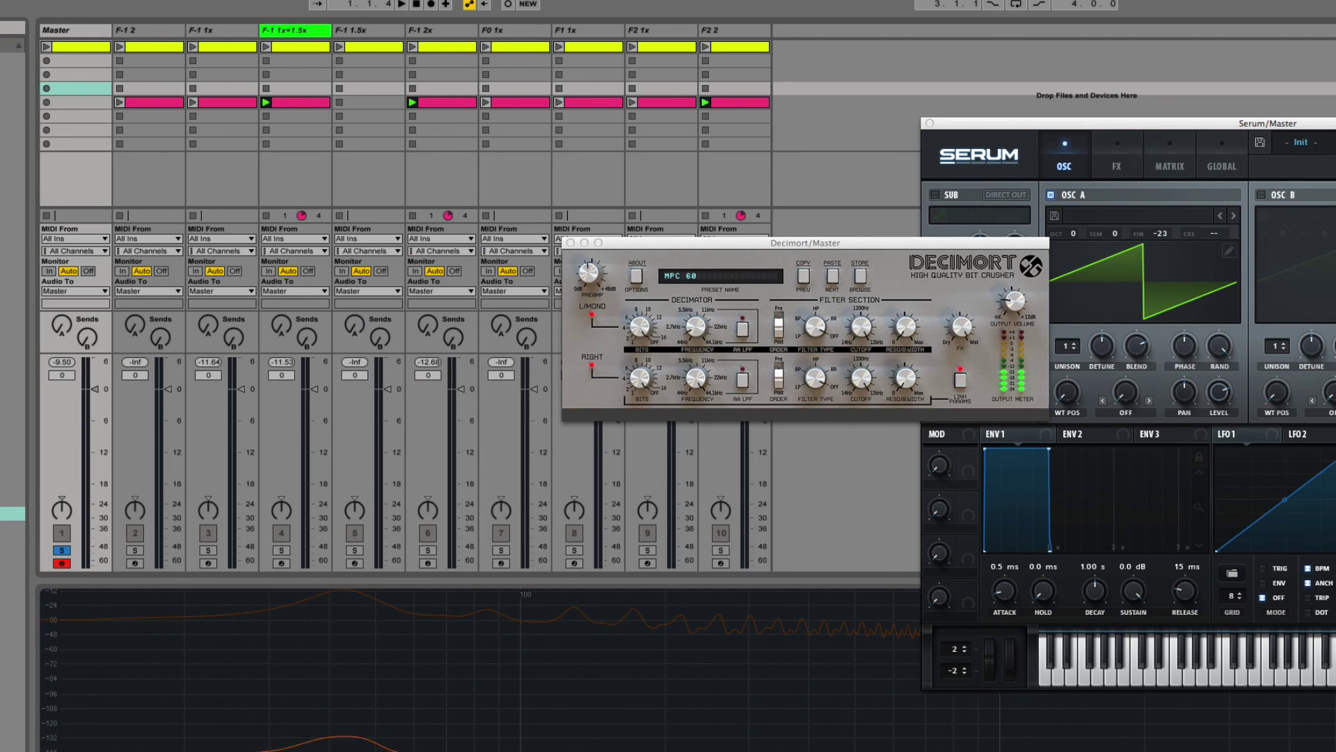
key("super+w")
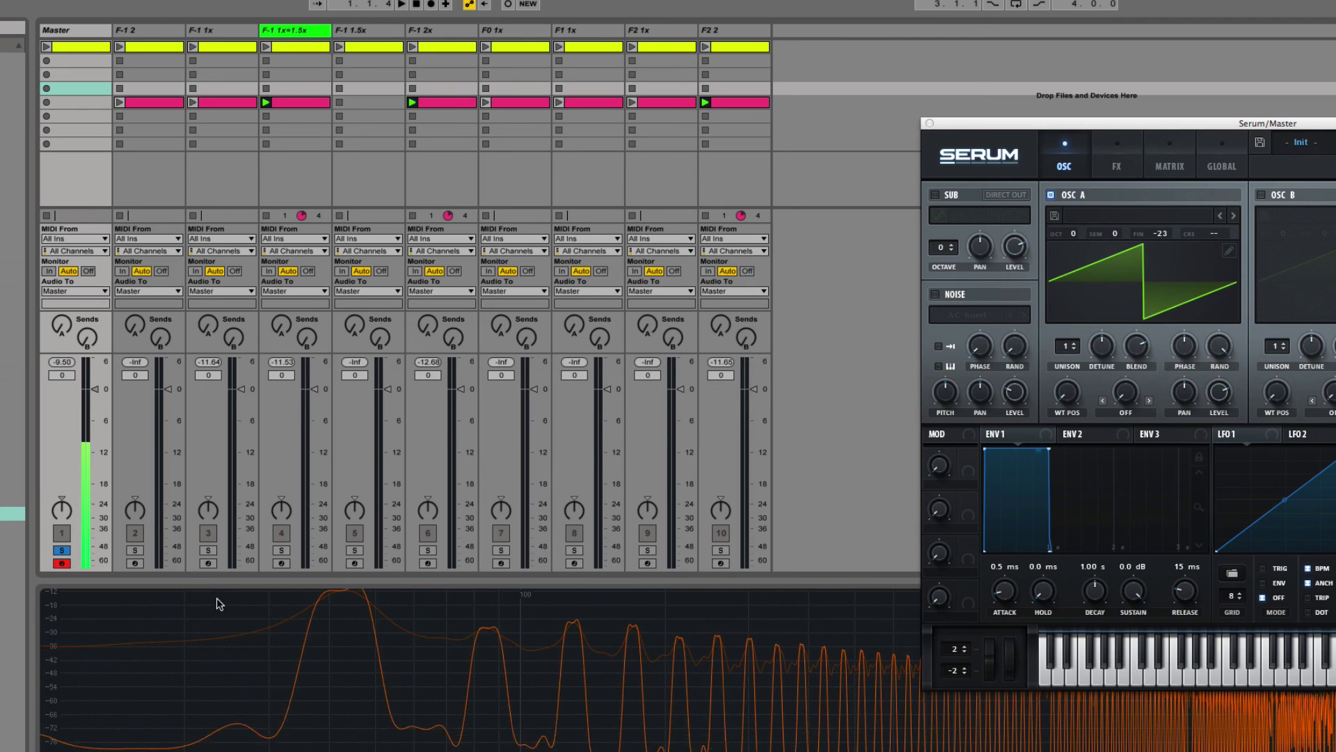
left_click(208, 550)
left_click(207, 562)
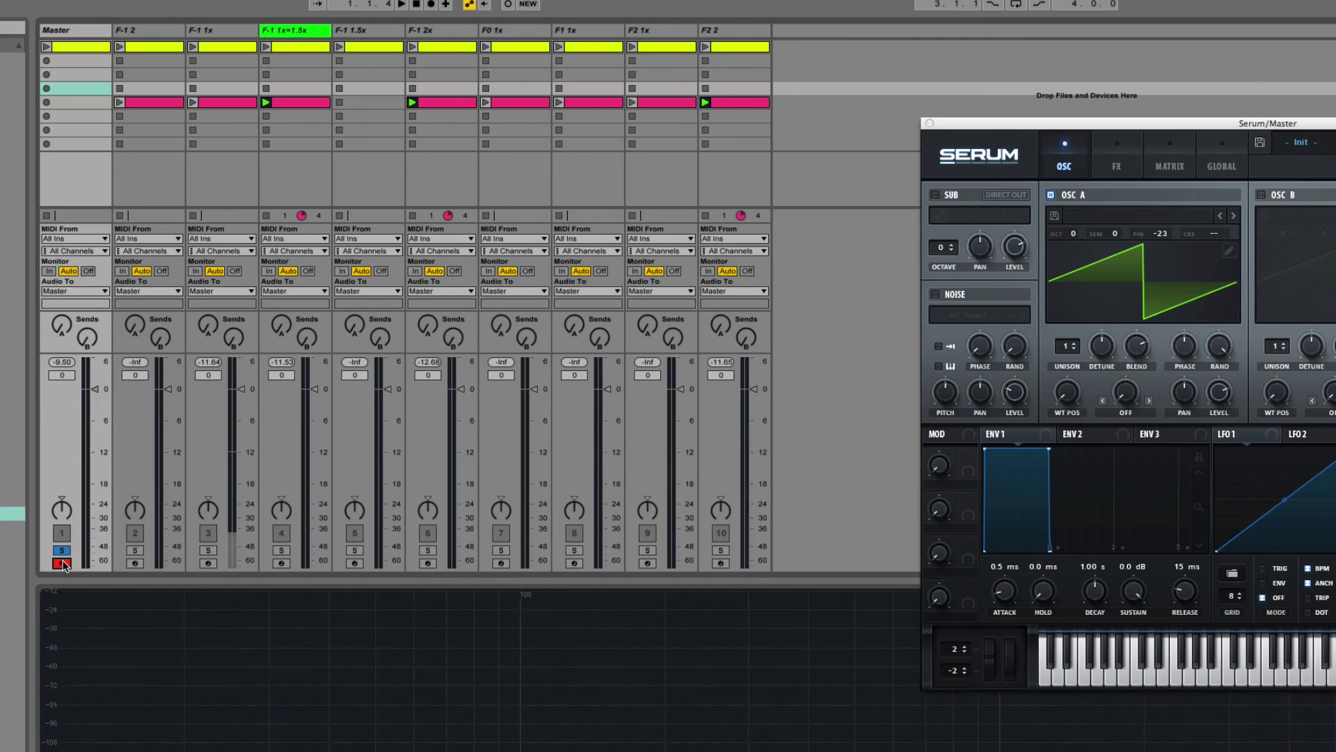
left_click(207, 563)
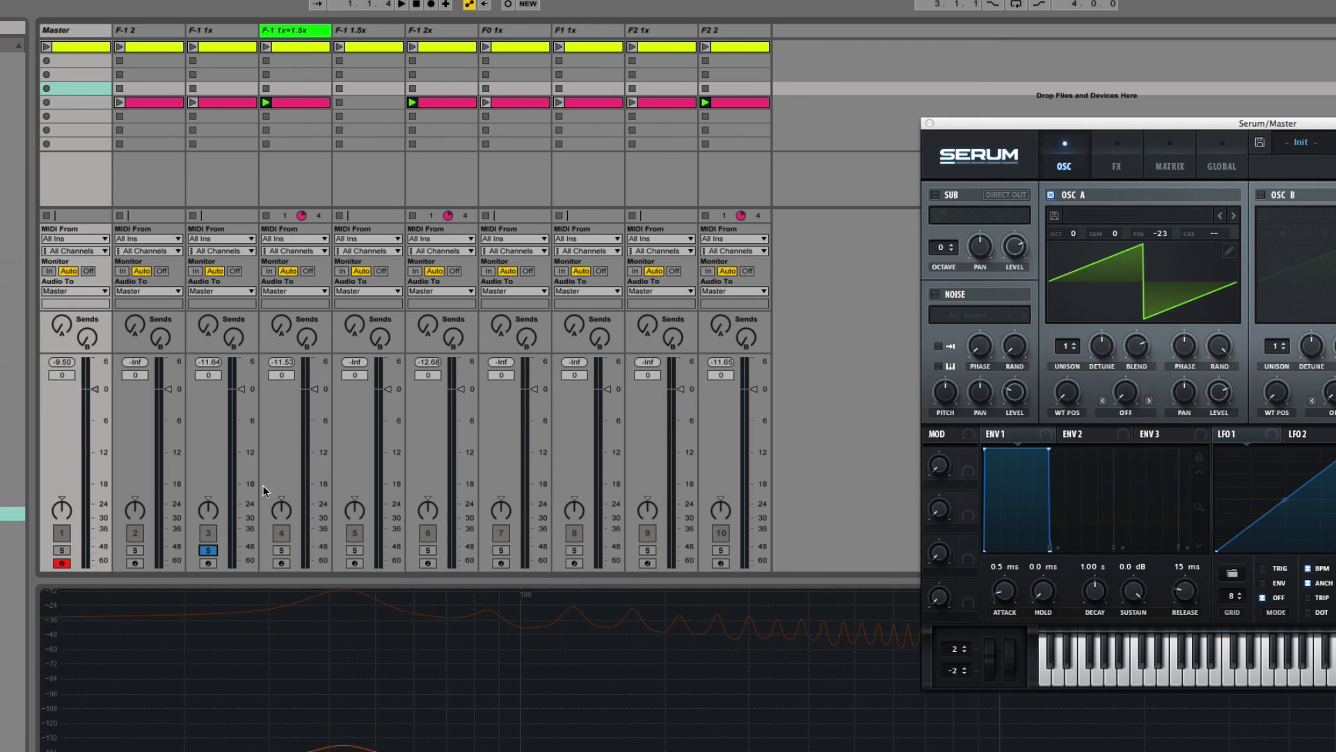
Show the Serum instances of F-1 1x and F-1 1.5x, solo and arm F-1 1.5x, and toggle its track activator
left_click(228, 29)
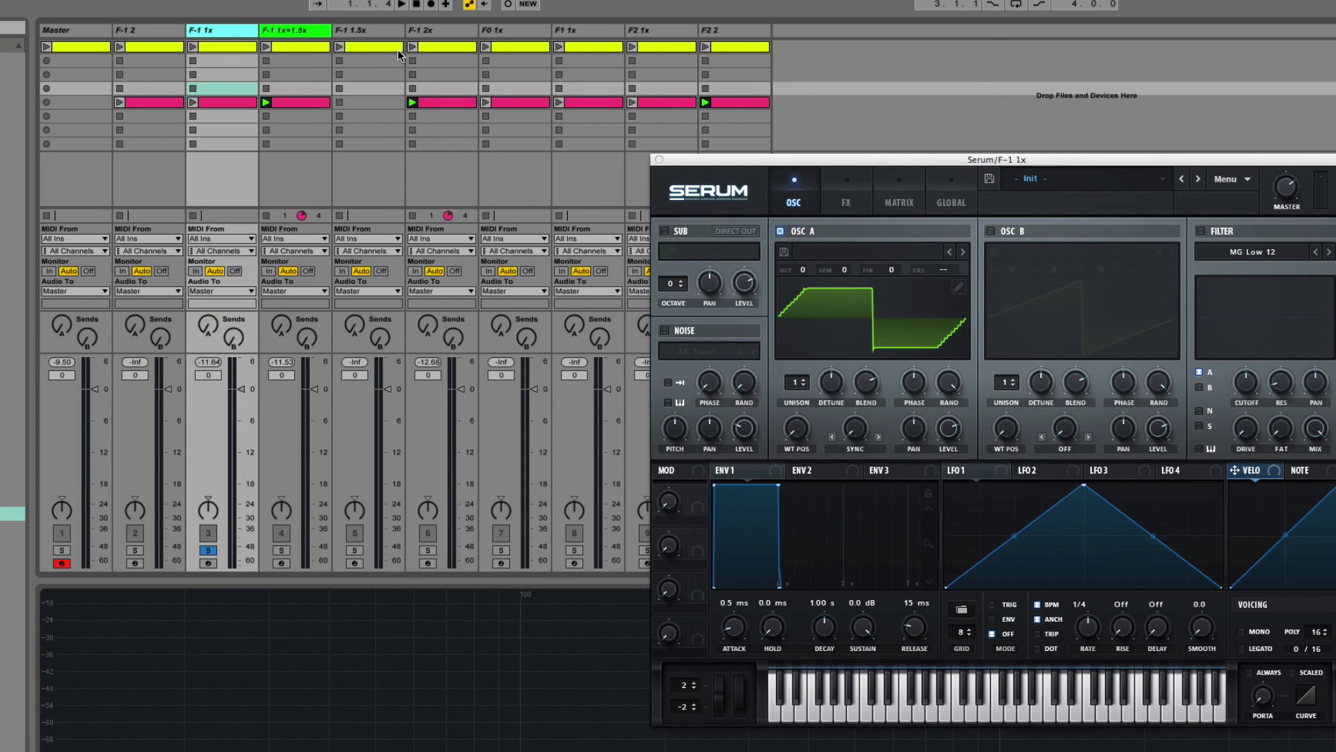
left_click(366, 31)
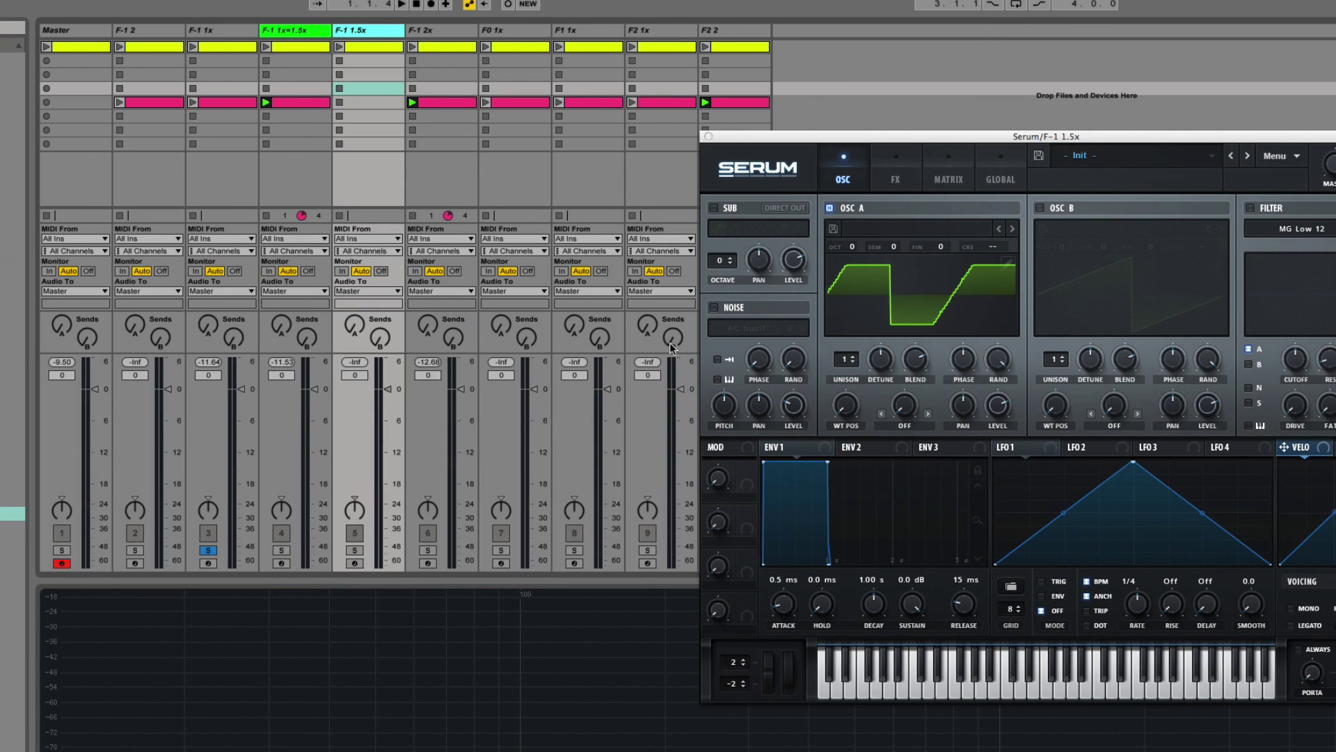
left_click(354, 549)
left_click(355, 562)
left_click(355, 533)
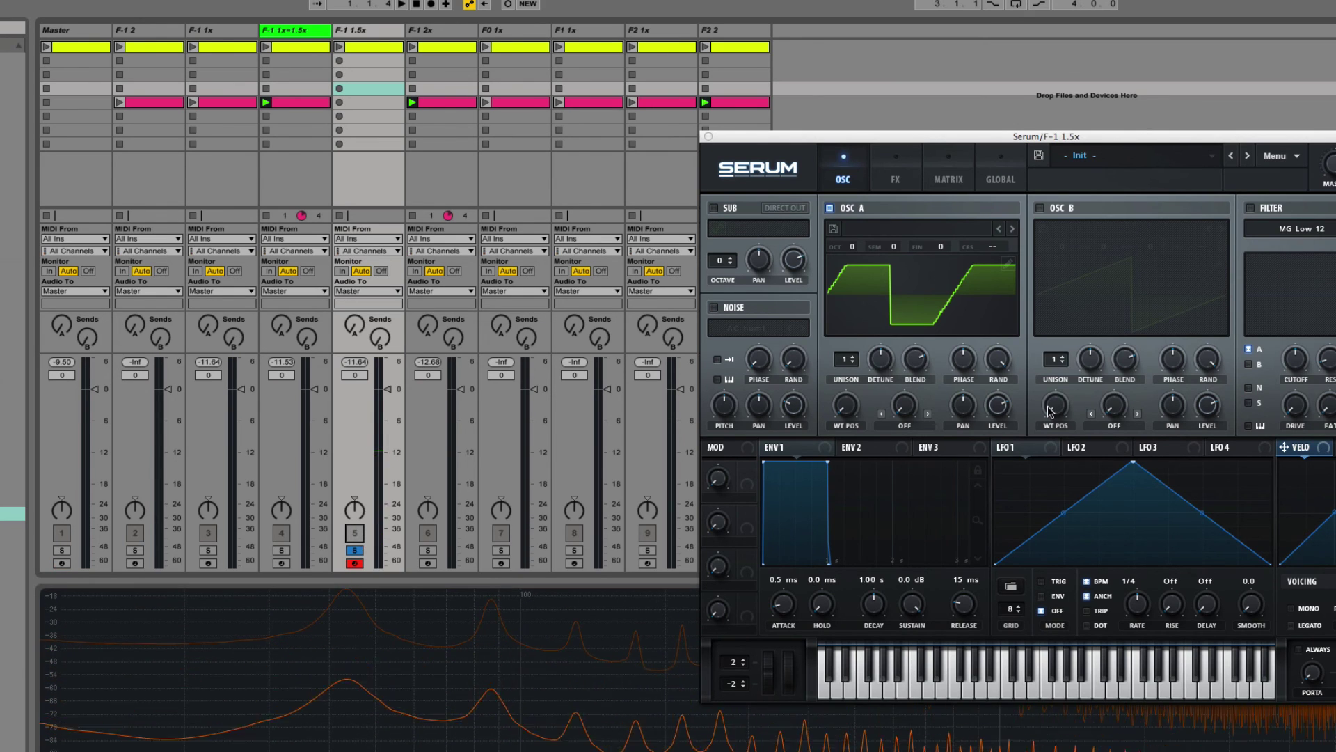
Compare the Master track with F-1 1.5x by switching solo and record arm between them
left_click(60, 551)
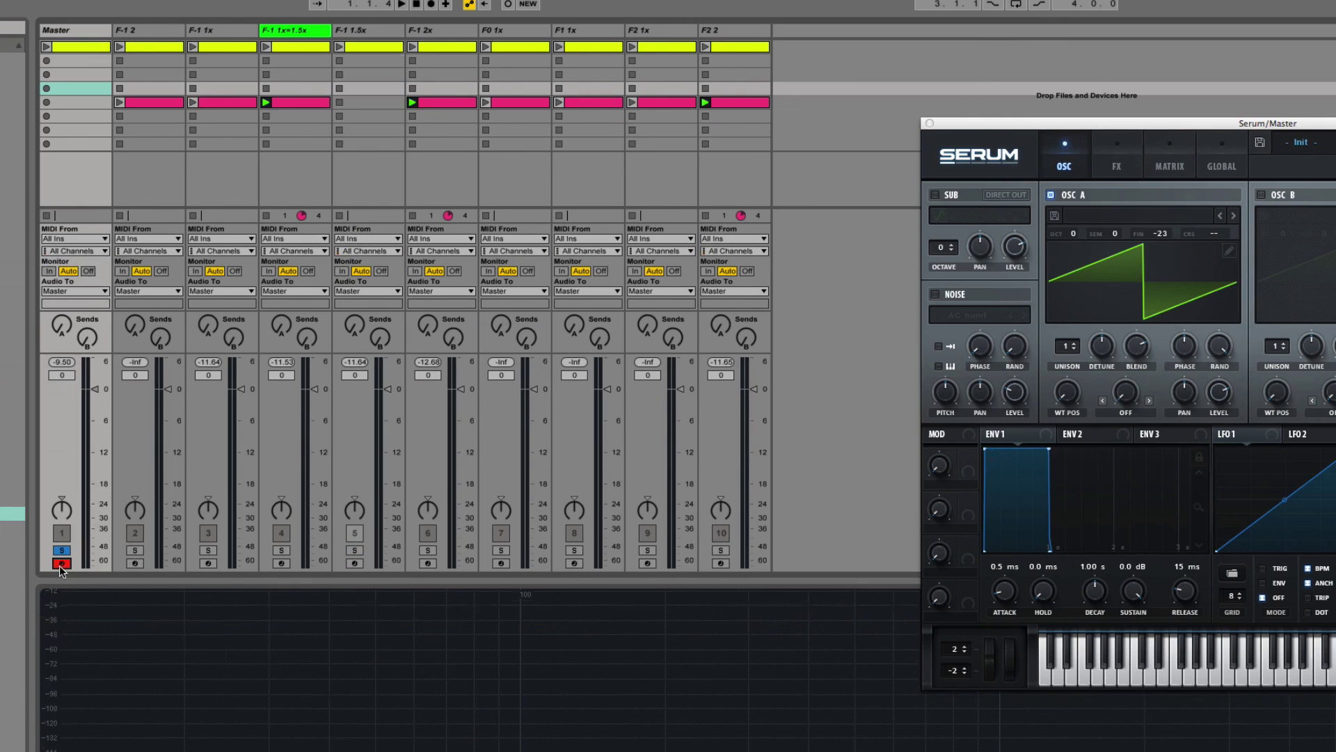
left_click(354, 550)
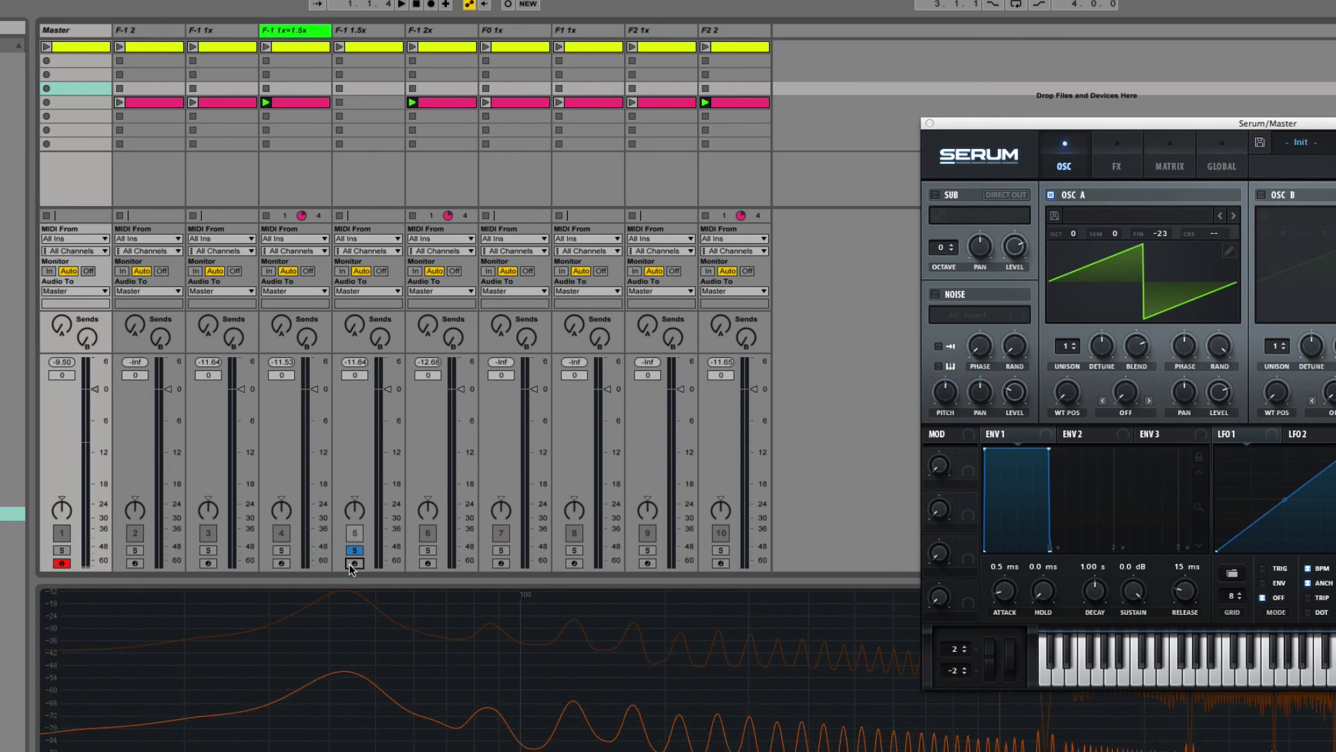
left_click(354, 563)
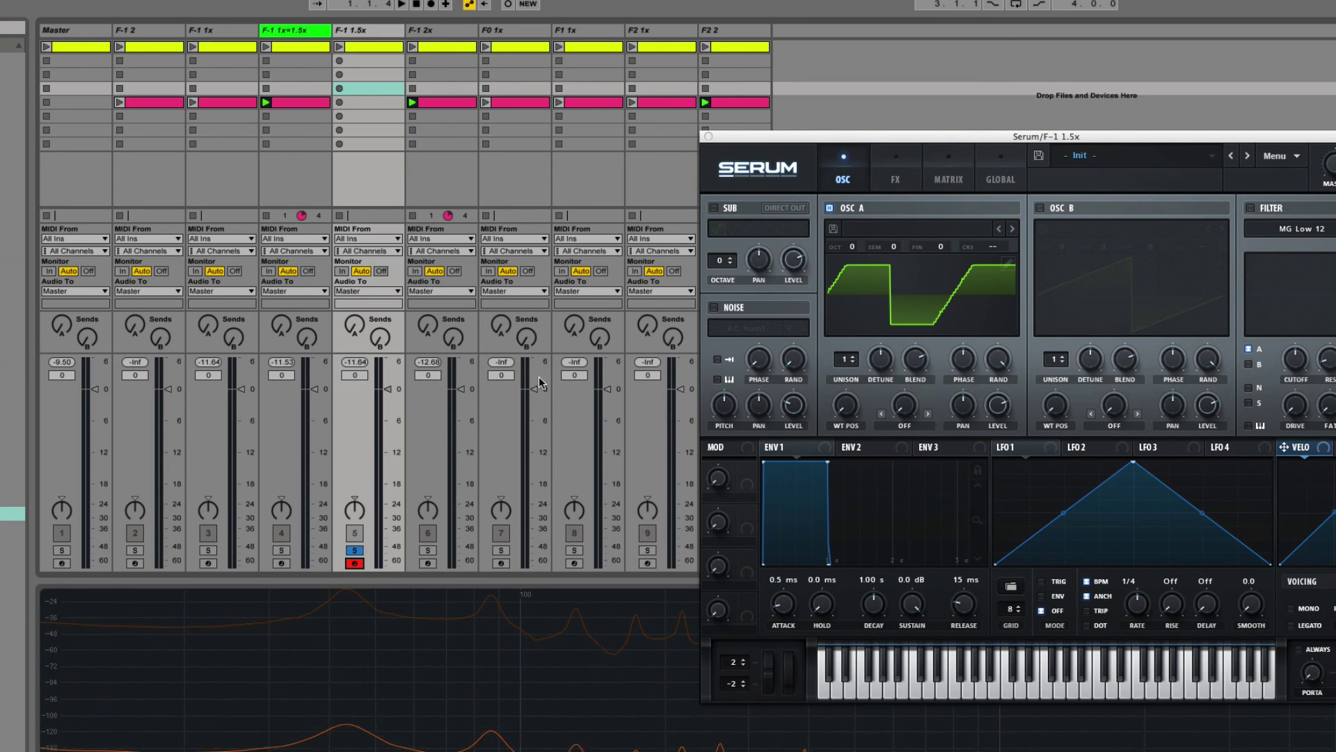
Compare the F-1 1x=1.5x track with F-1 1.5x by switching solo and record arm between them
left_click(302, 28)
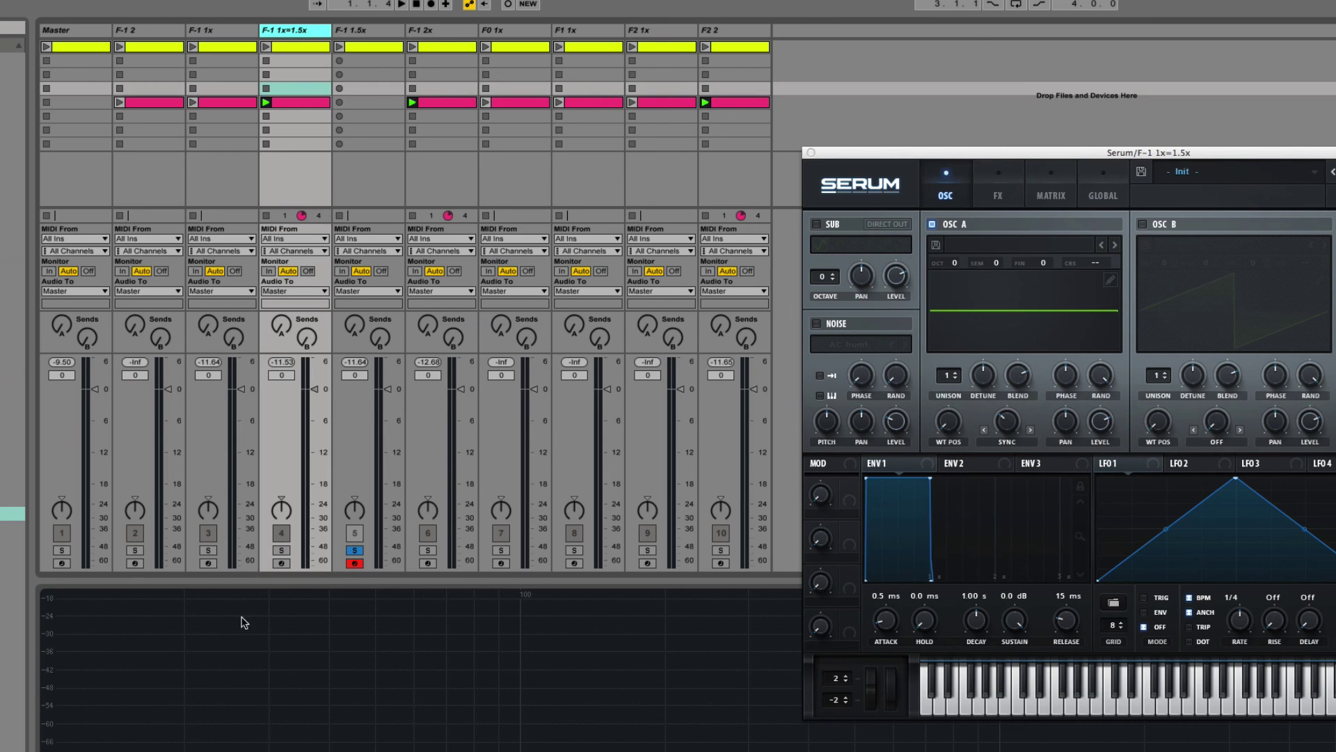
left_click(282, 550)
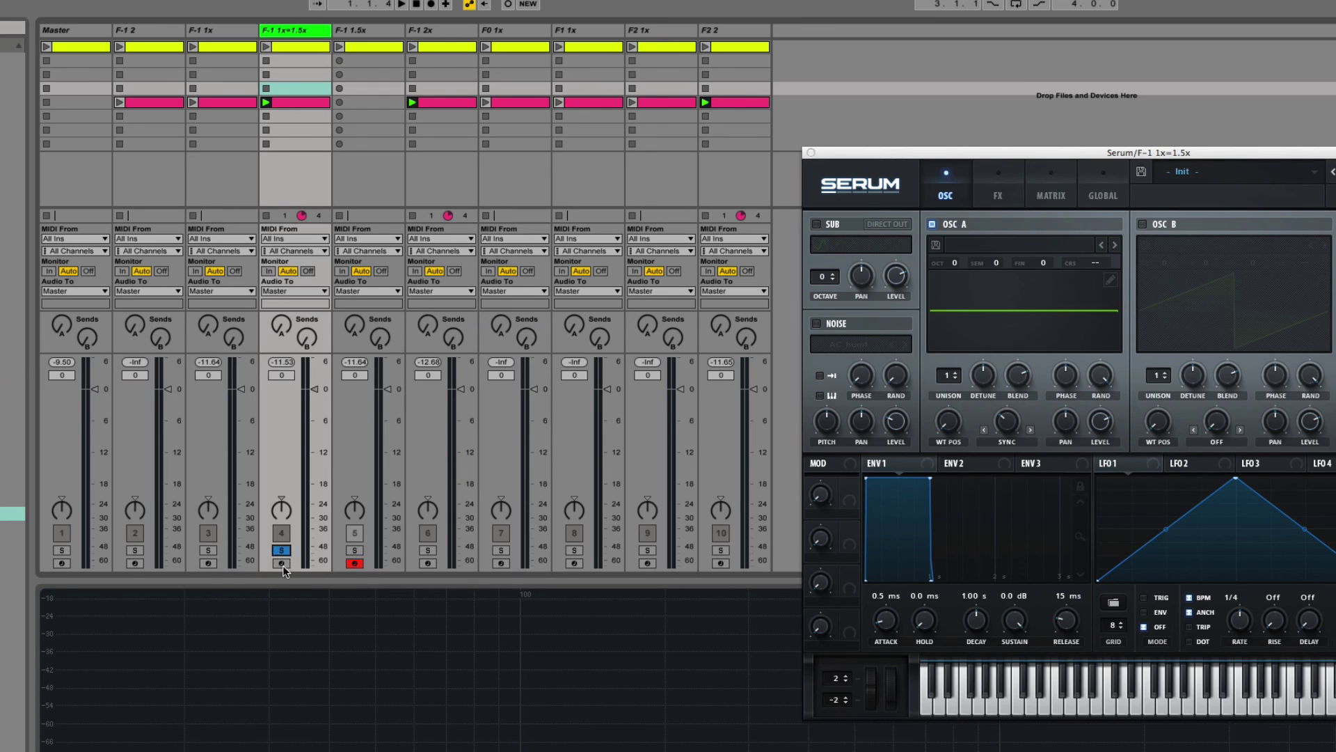
left_click(282, 563)
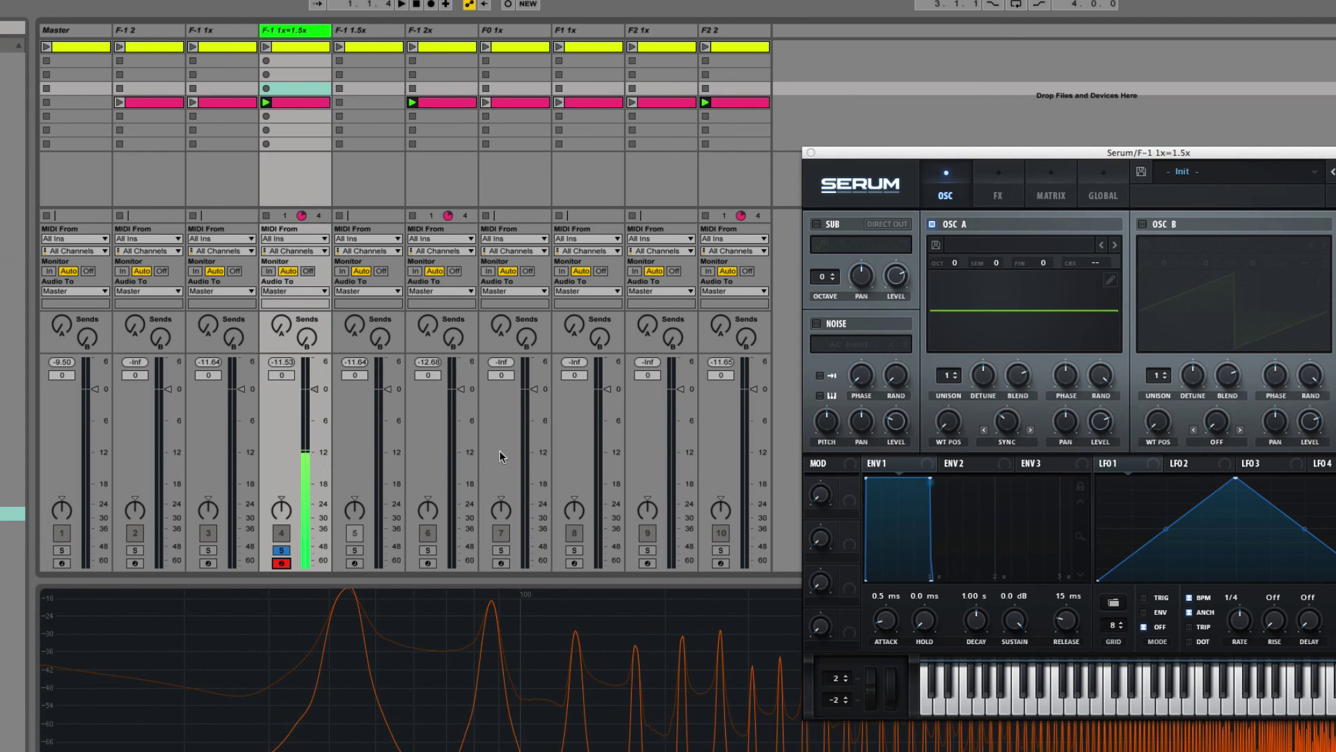
left_click(355, 550)
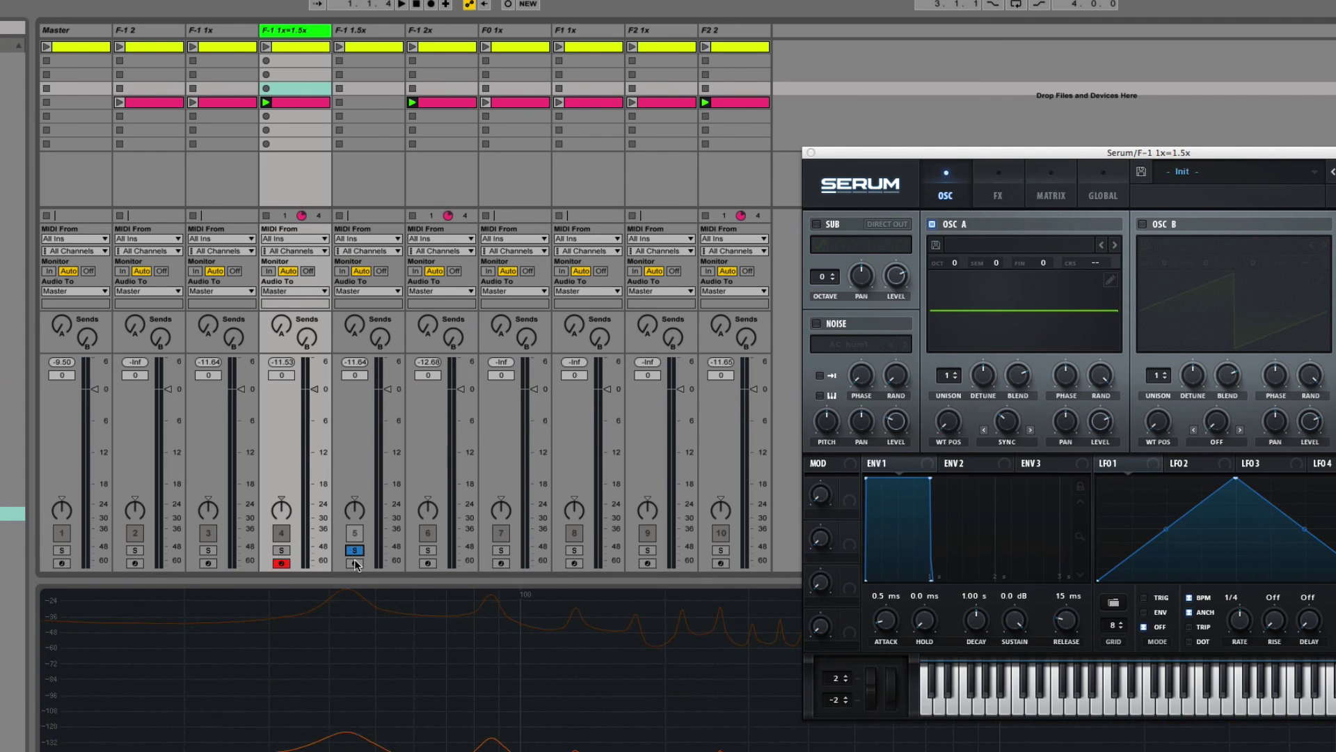
left_click(355, 563)
key("Left")
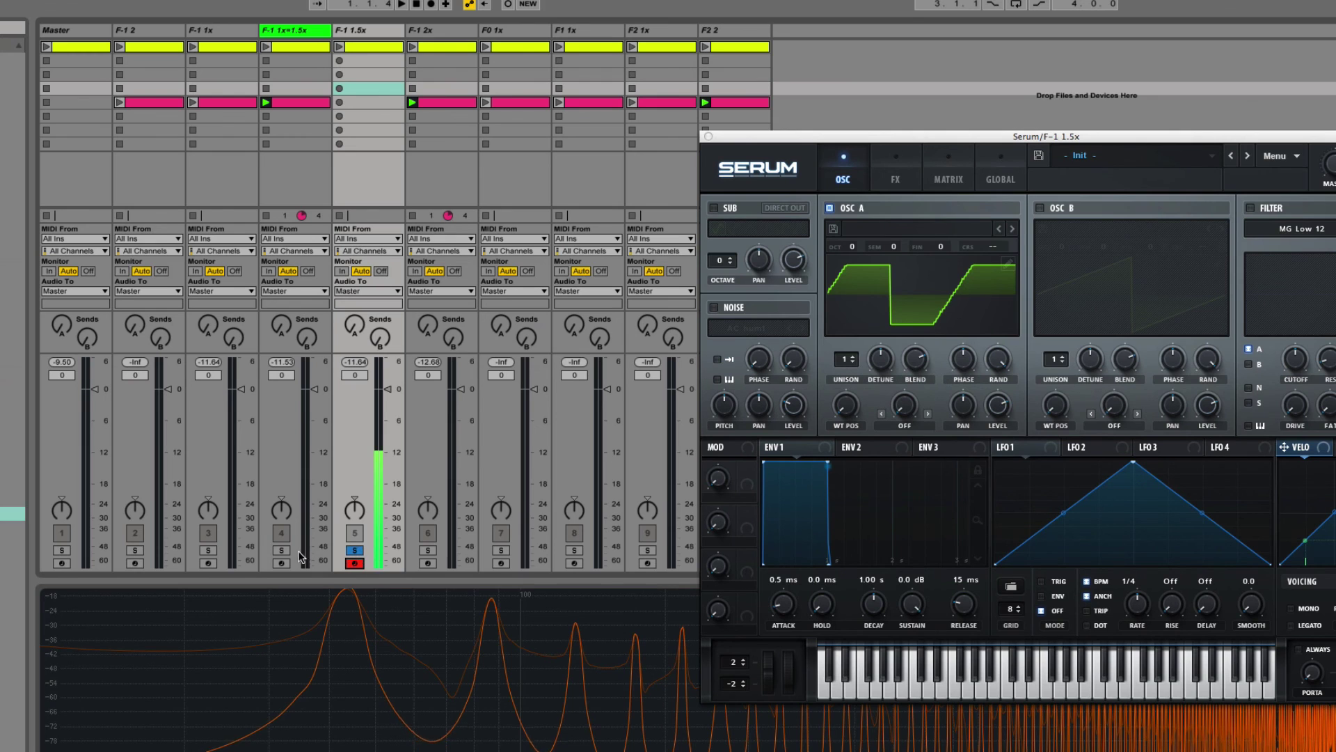
key("Right")
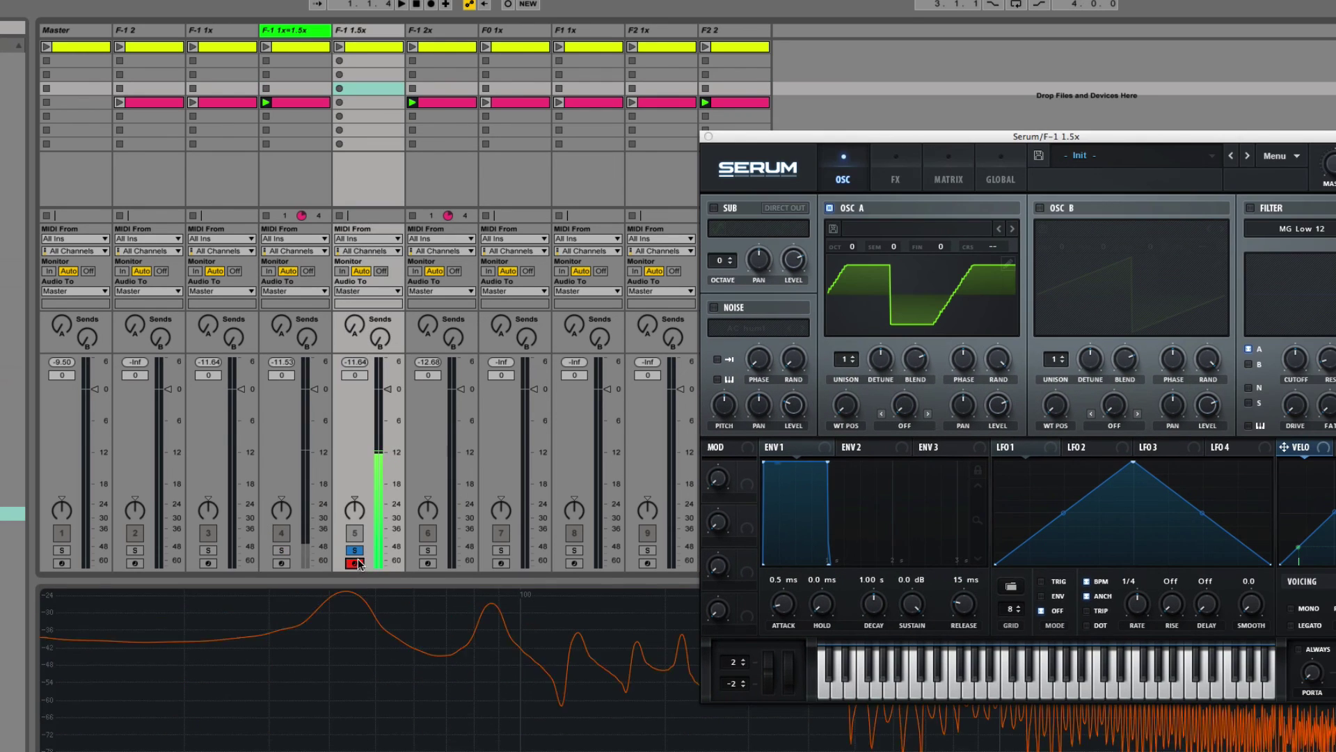
Solo and arm F-1 1x, and raise the Sync amount of its Serum oscillator A towards the F-1 1.5x waveform shape
left_click(236, 30)
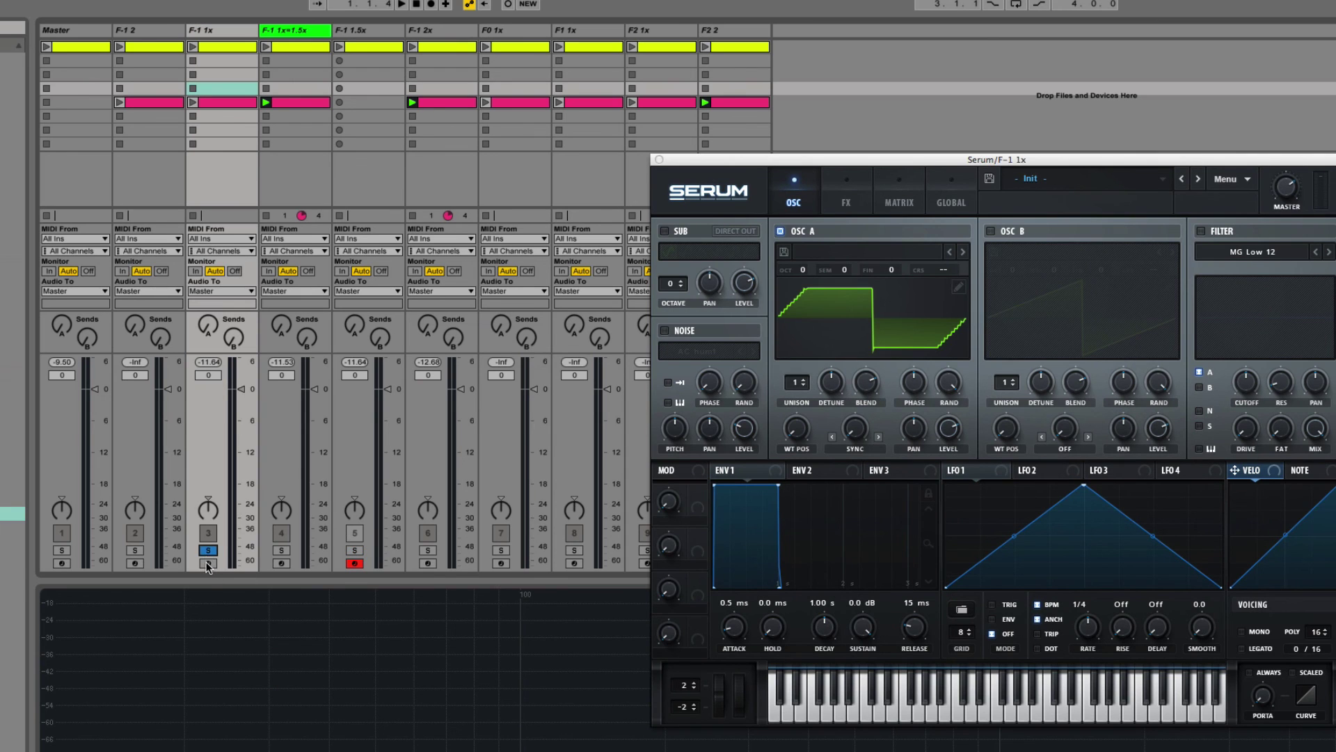
left_click_drag(866, 383, 860, 395)
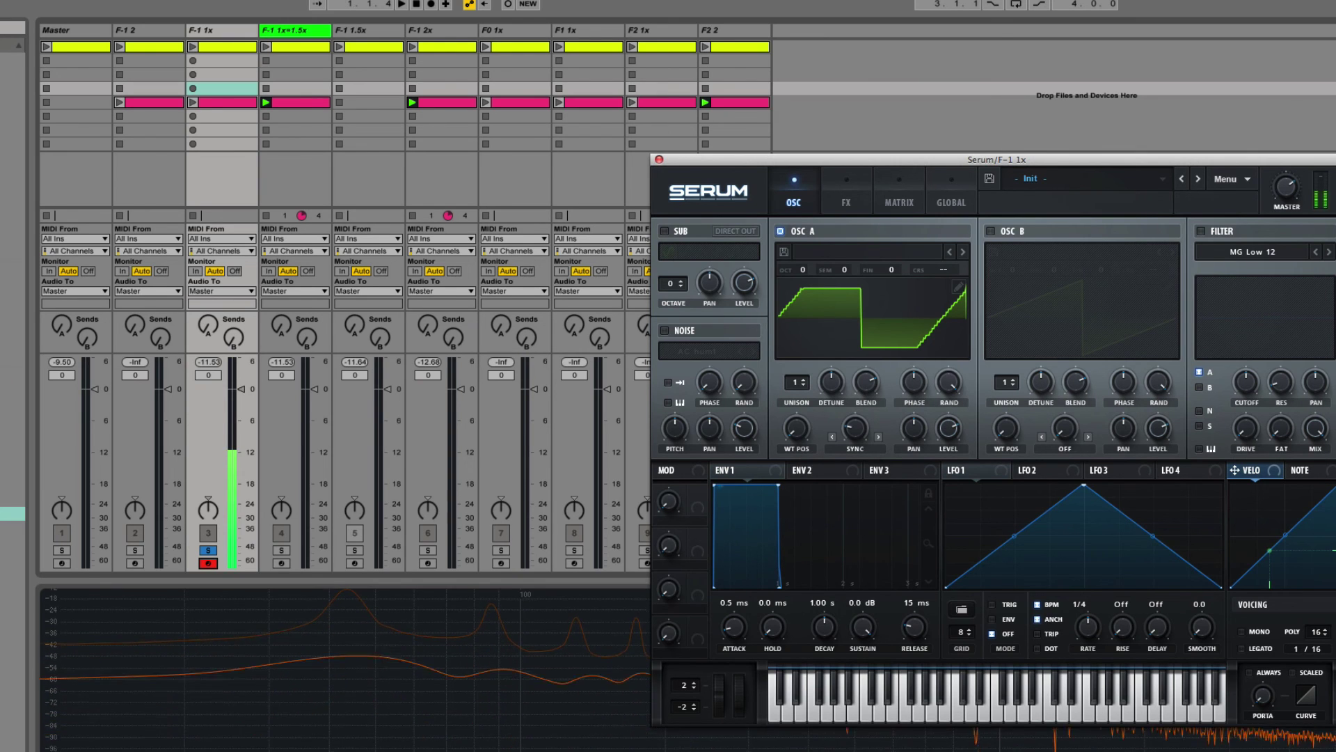
left_click(350, 30)
left_click(221, 30)
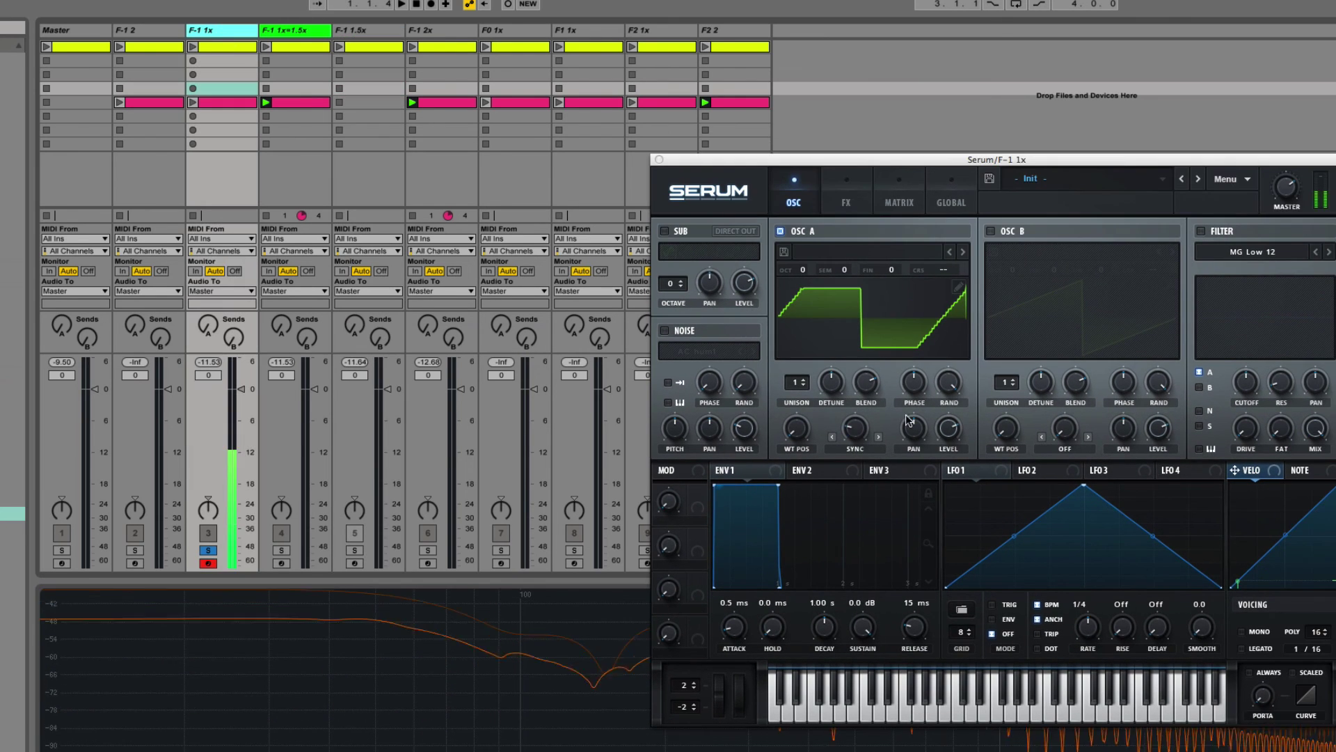
left_click_drag(845, 416, 840, 412)
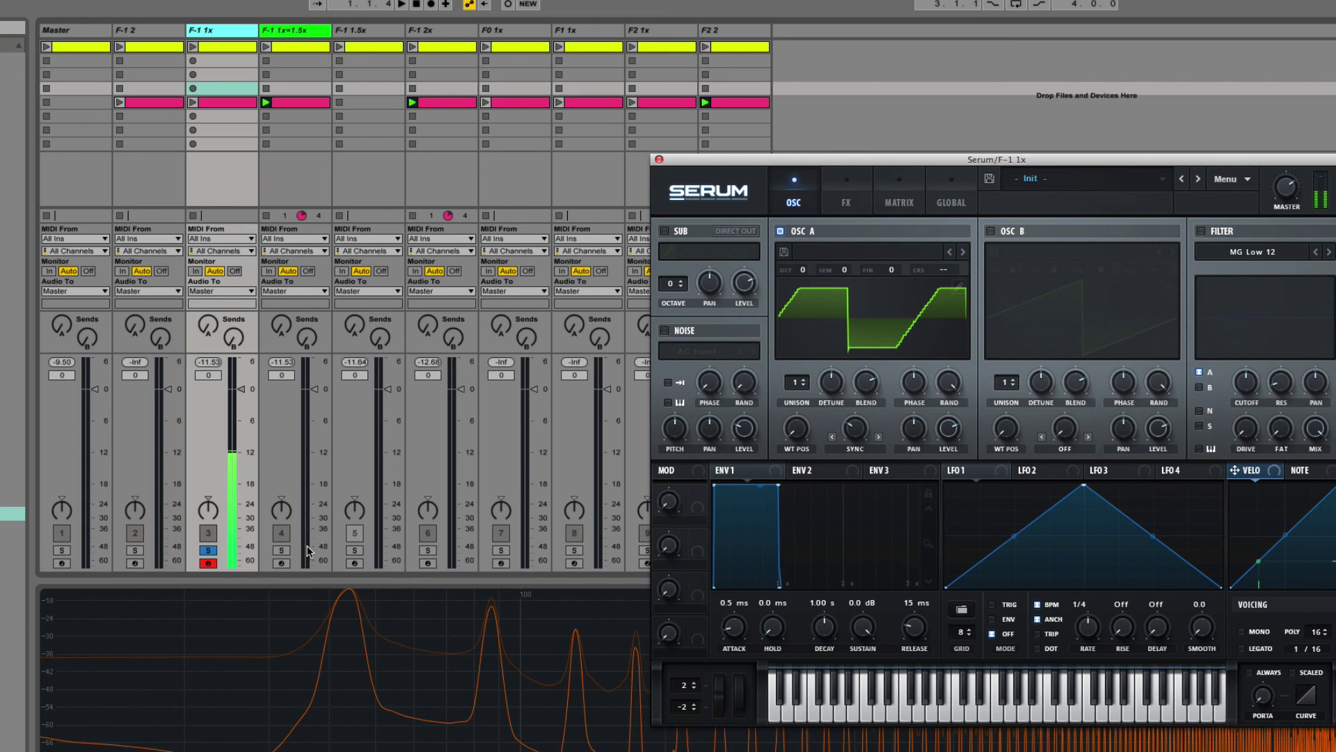
Fine-tune the oscillator A Sync amount on F-1 1x while comparing it with F-1 1.5x through alternating solo and record arm
left_click(354, 562)
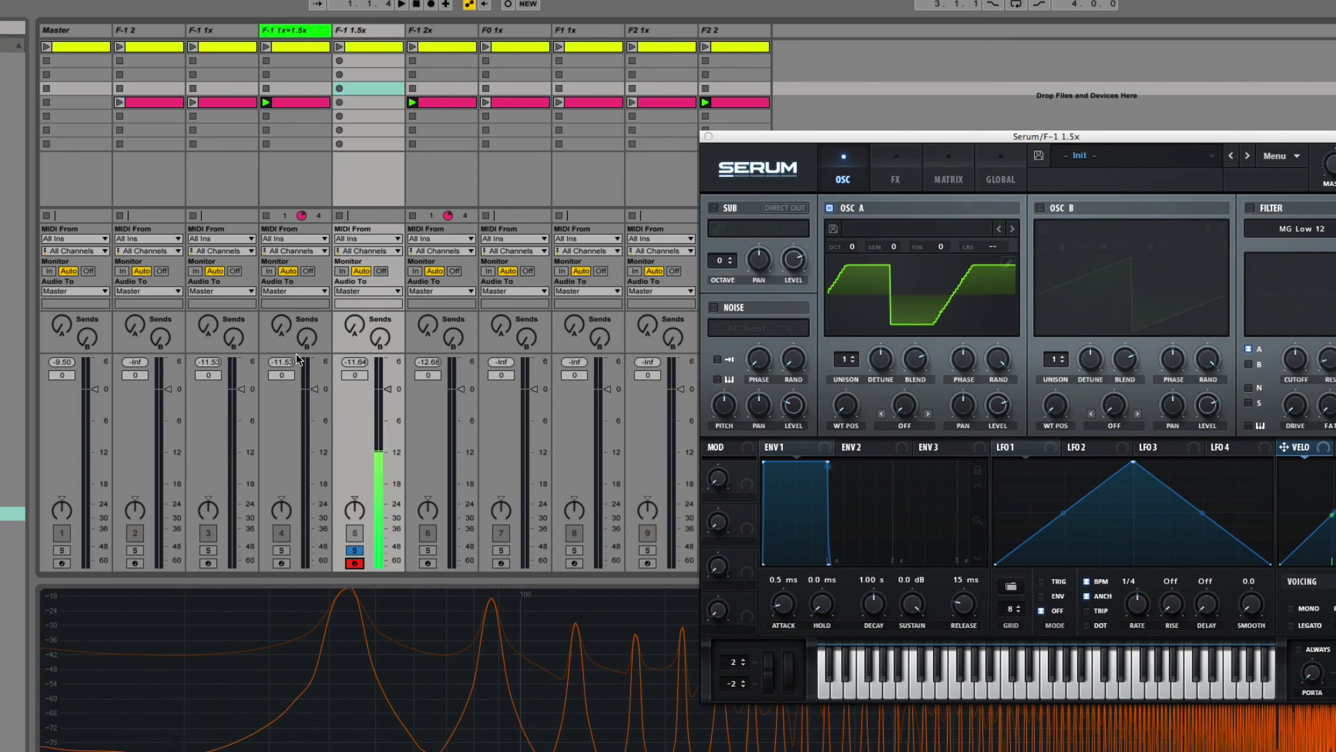
key("Left")
key("Left")
left_click_drag(861, 429, 861, 431)
left_click(207, 562)
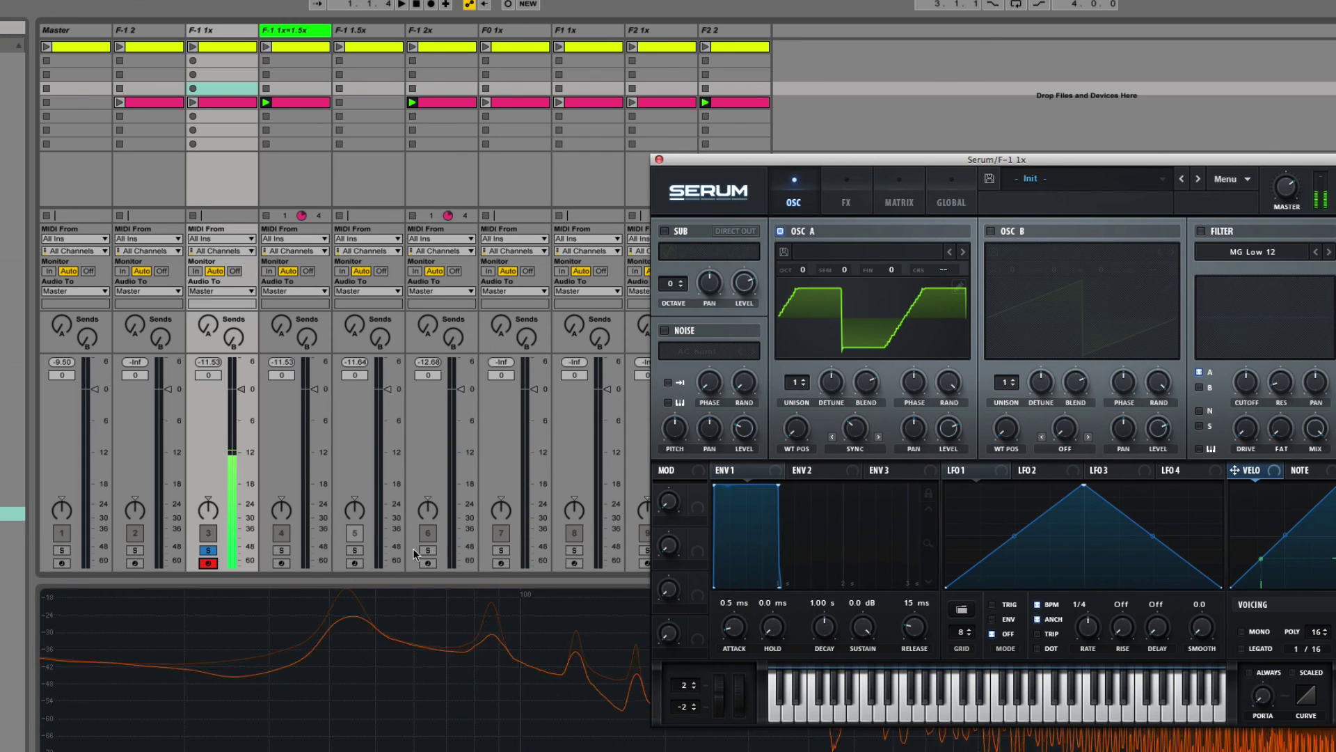
left_click(357, 563)
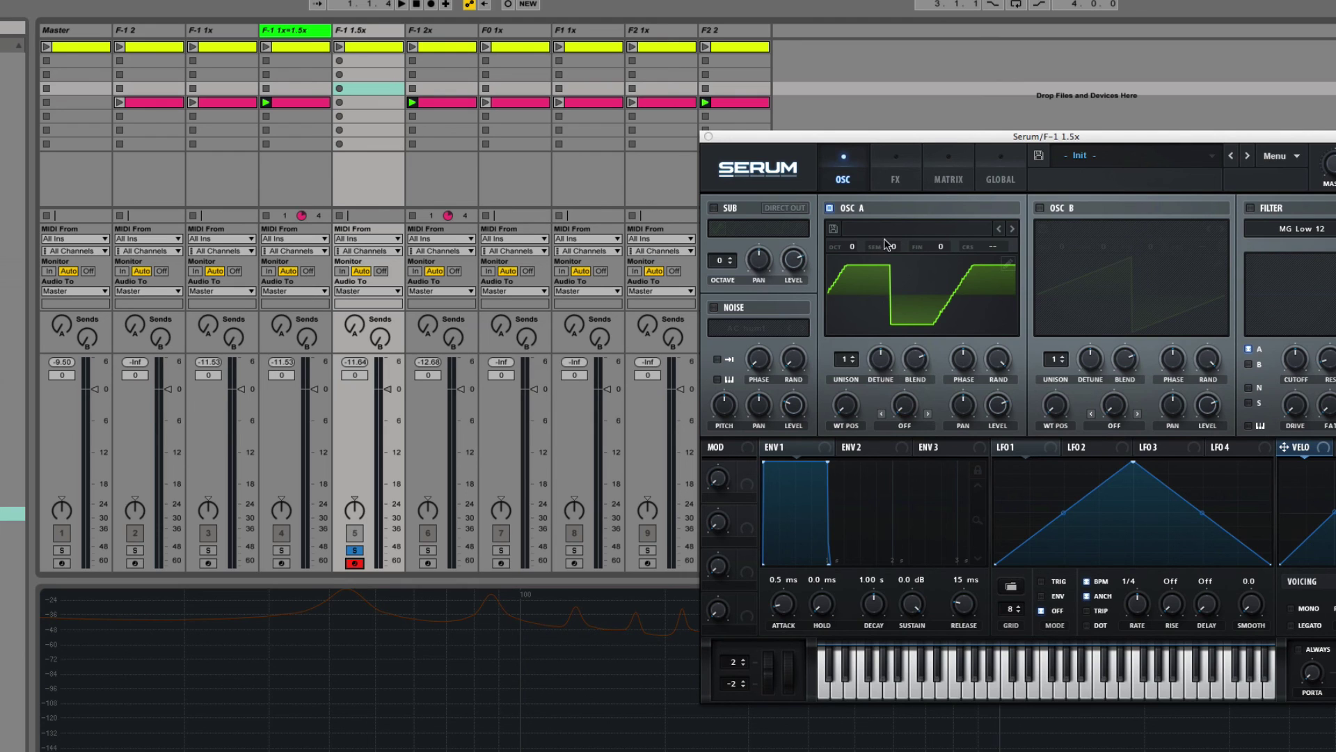
Inspect the F-1 1.5x oscillator A wavetable and its processing options in the table editor, and close the editor
left_click(1005, 264)
left_click(813, 309)
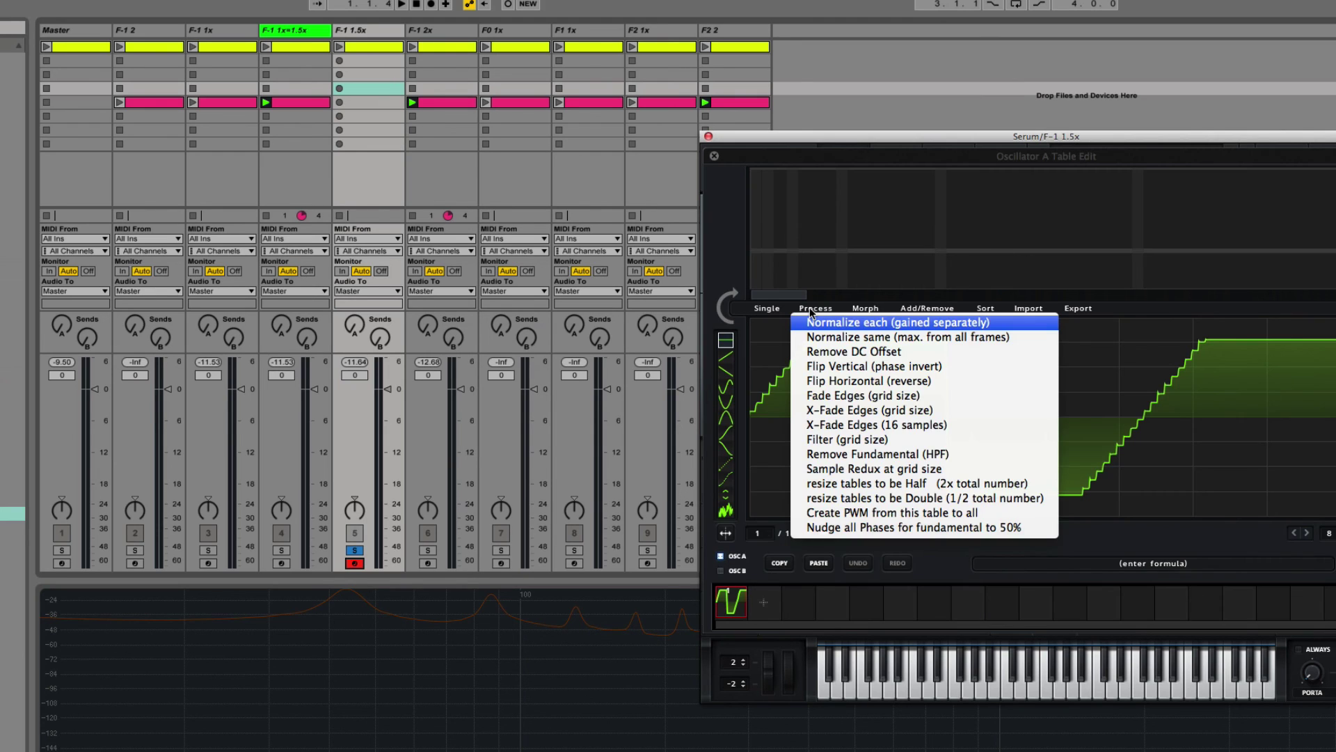
left_click(714, 159)
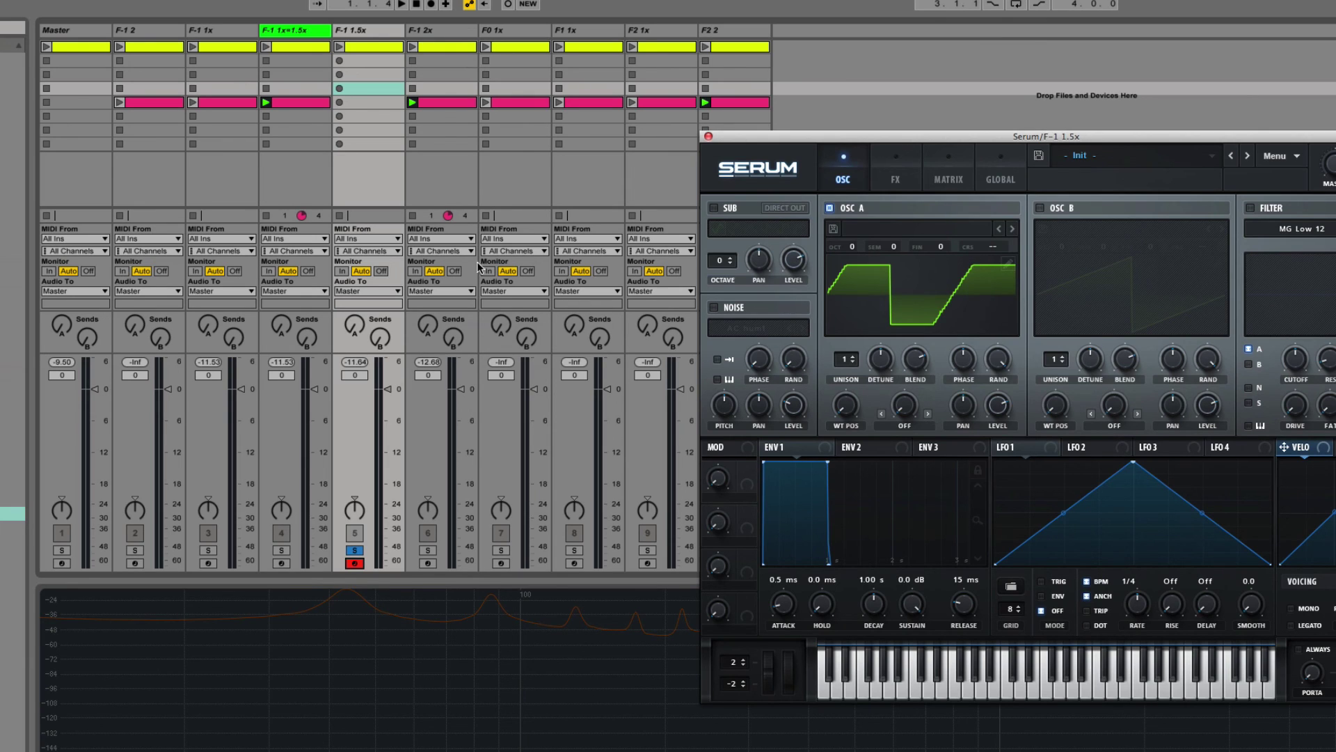
Show the Serum instance of the F-1 2x track, and arm and solo that track
left_click(436, 32)
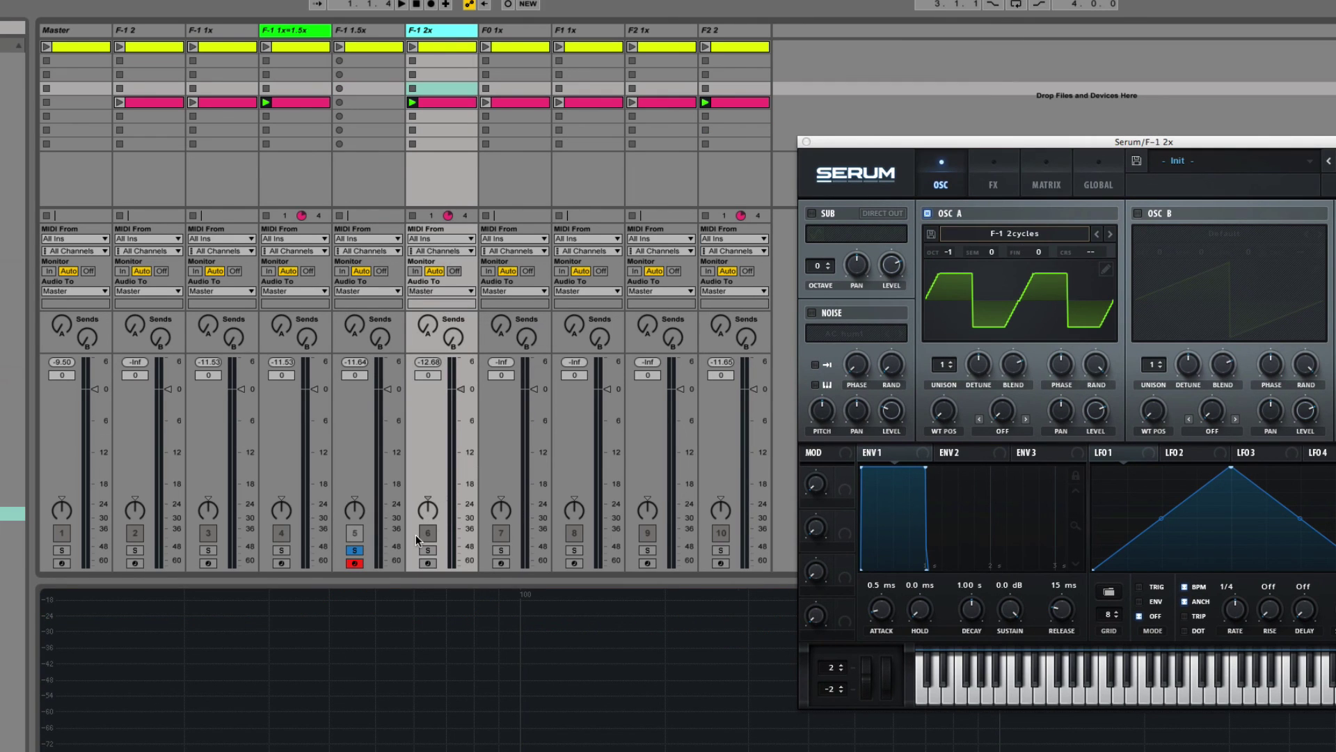
left_click(429, 562)
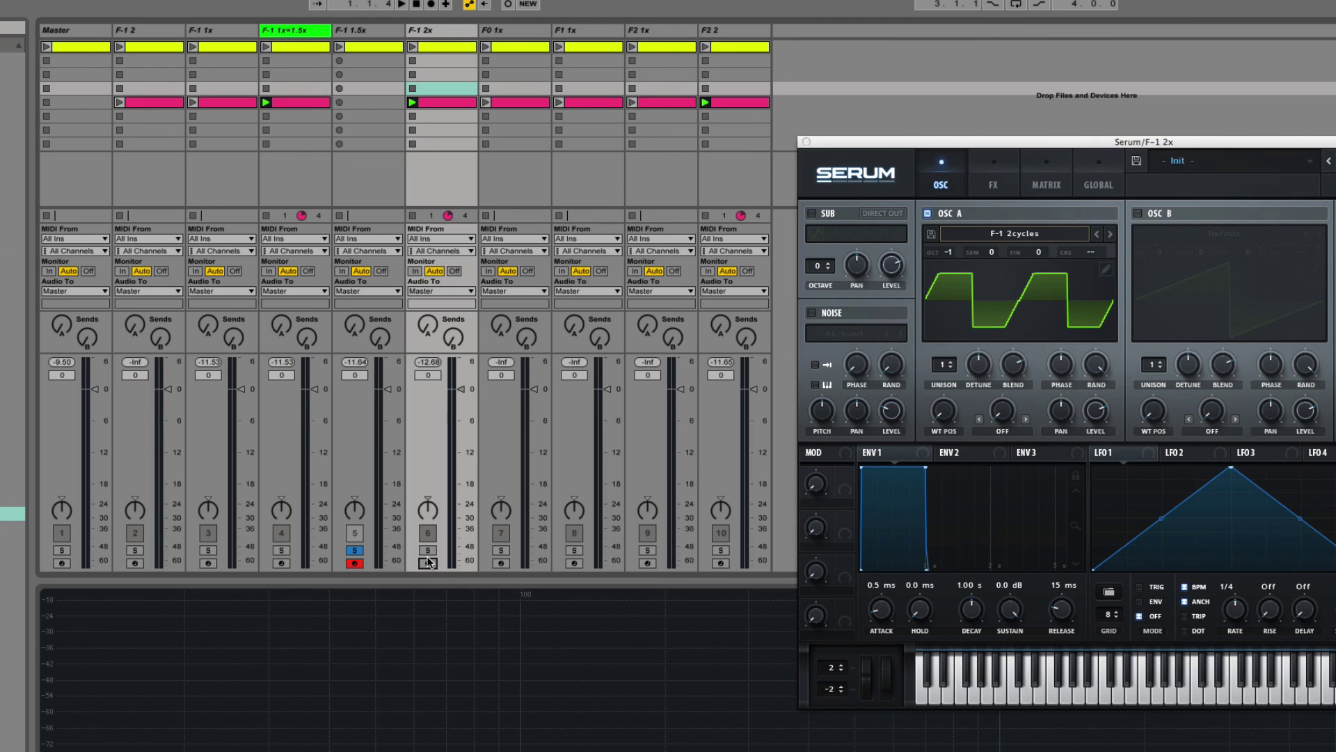
left_click(428, 563)
left_click(428, 549)
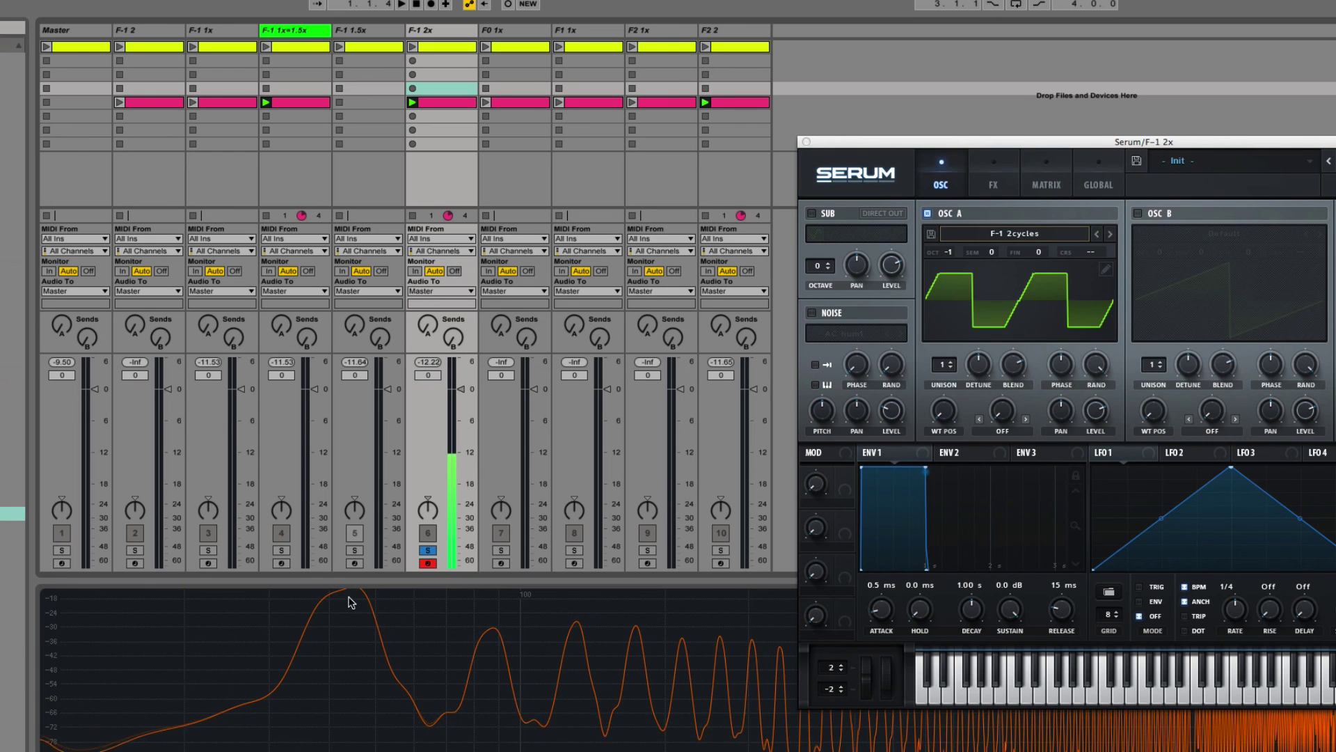
Compare F-1 2x with F-1 1x by alternating solo and record arm, resetting the Sync amount of the F-1 1x oscillator A
left_click(209, 551)
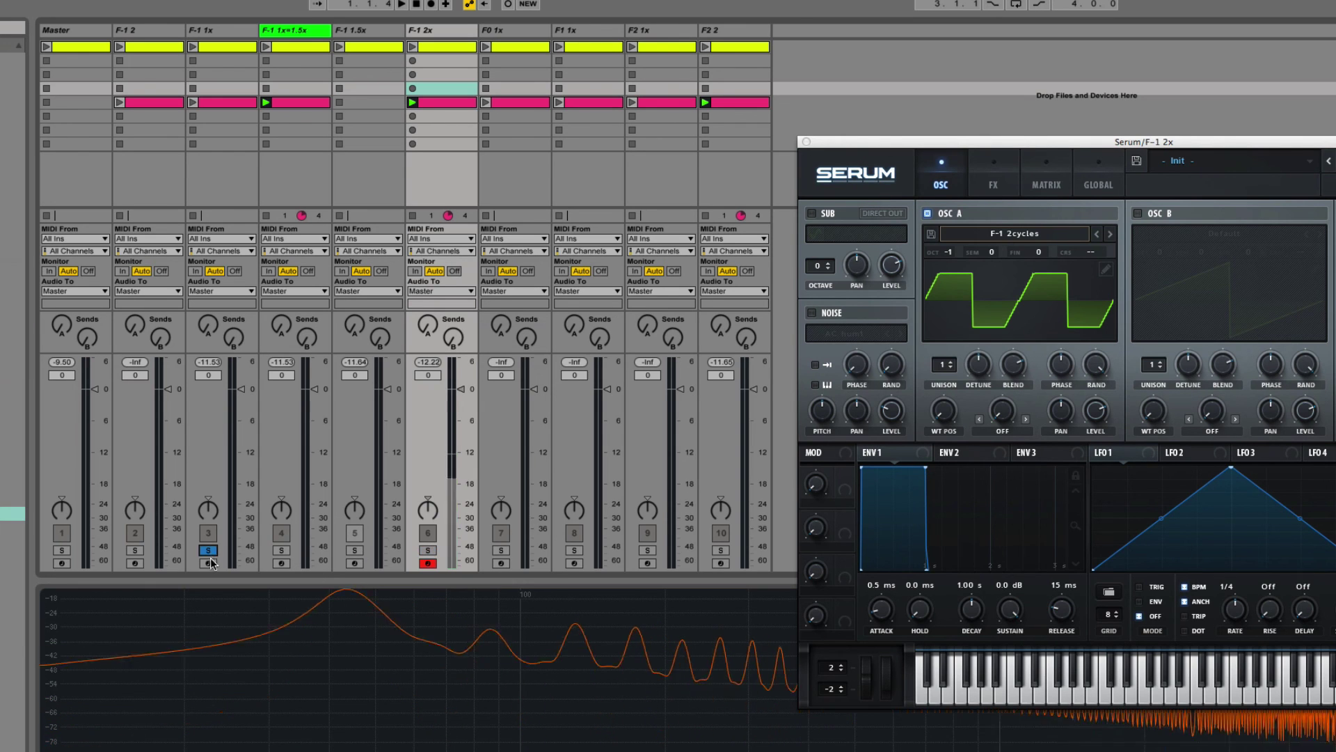
left_click(208, 562)
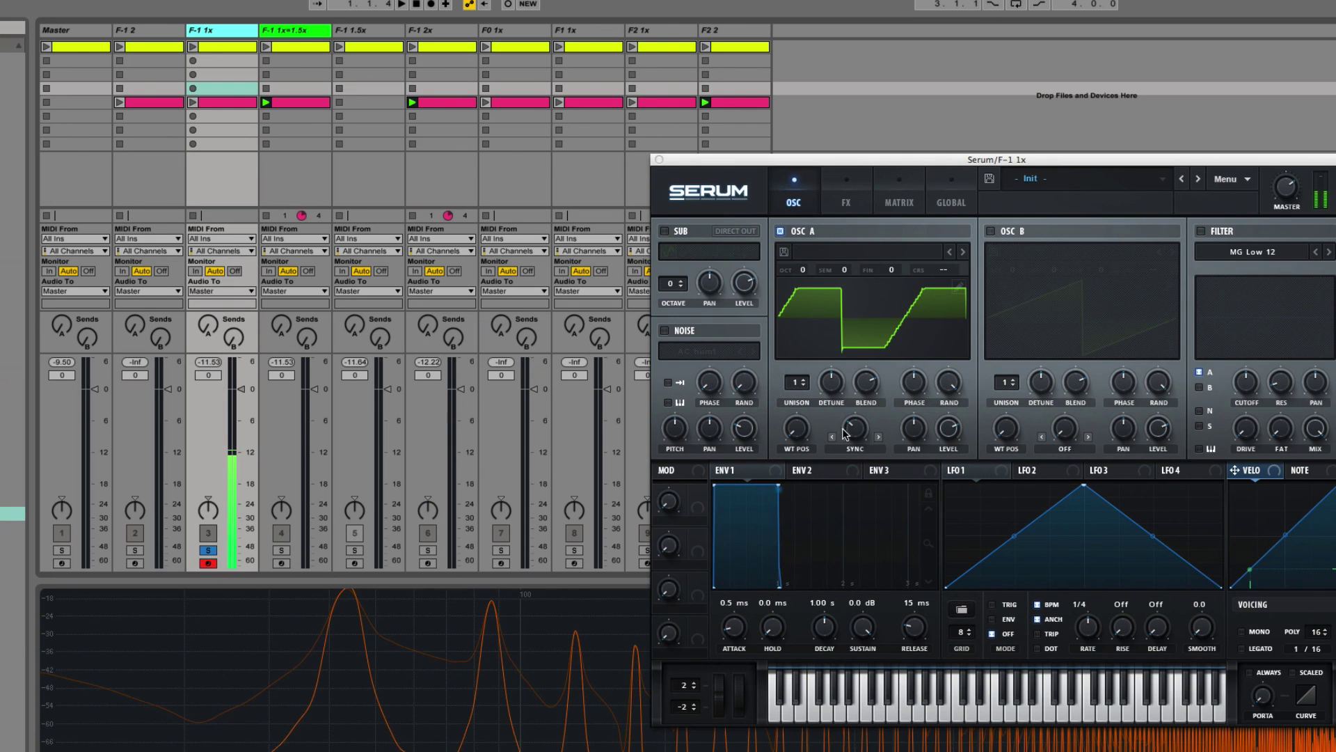
left_click_drag(844, 433, 844, 421)
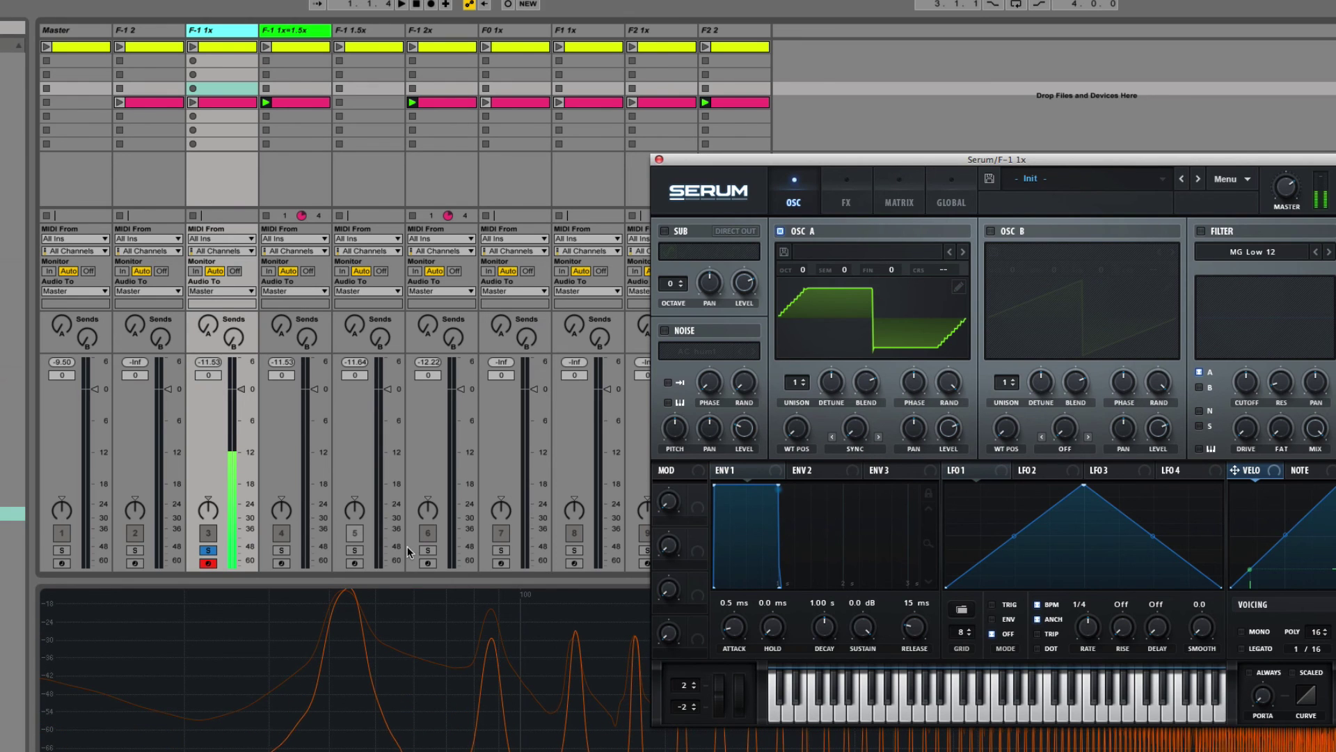
left_click(428, 551)
left_click(428, 562)
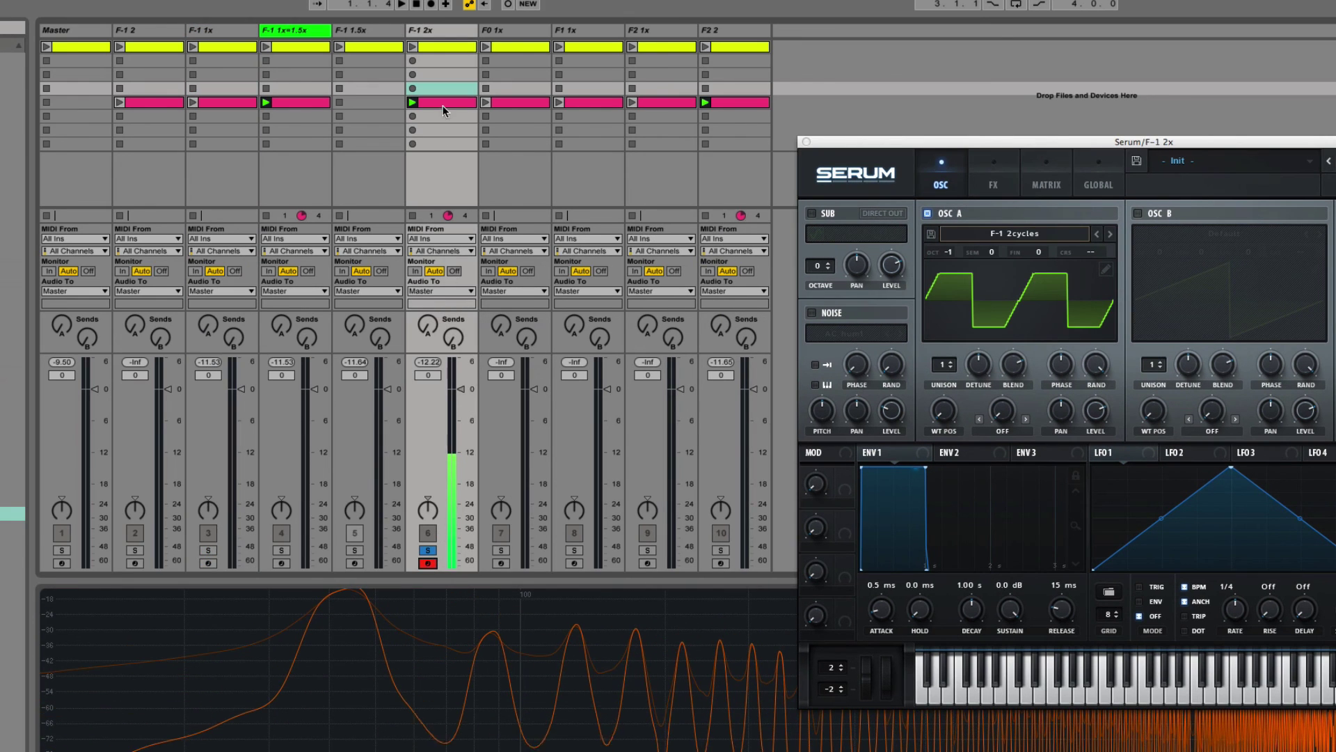
Try octave 0 on oscillator A of F-1 2x and restore it to -1
left_click(437, 27)
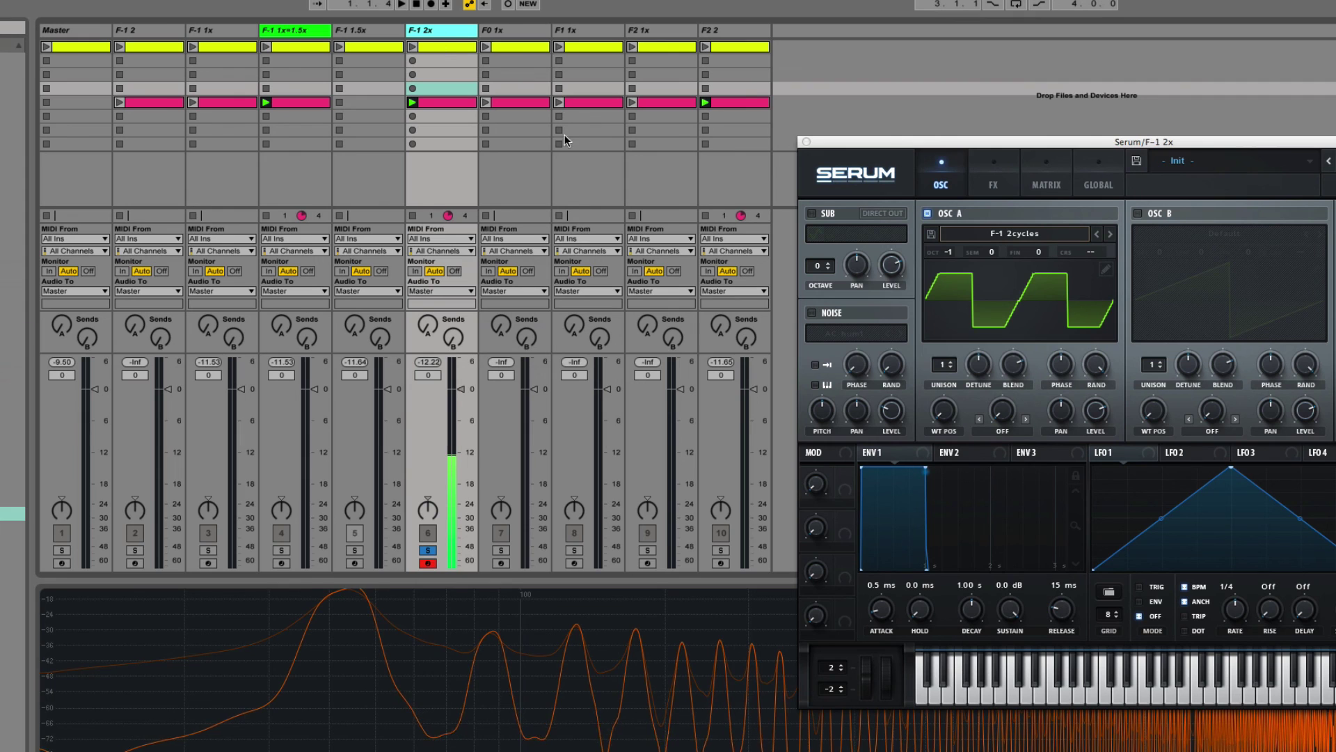
double_click(946, 253)
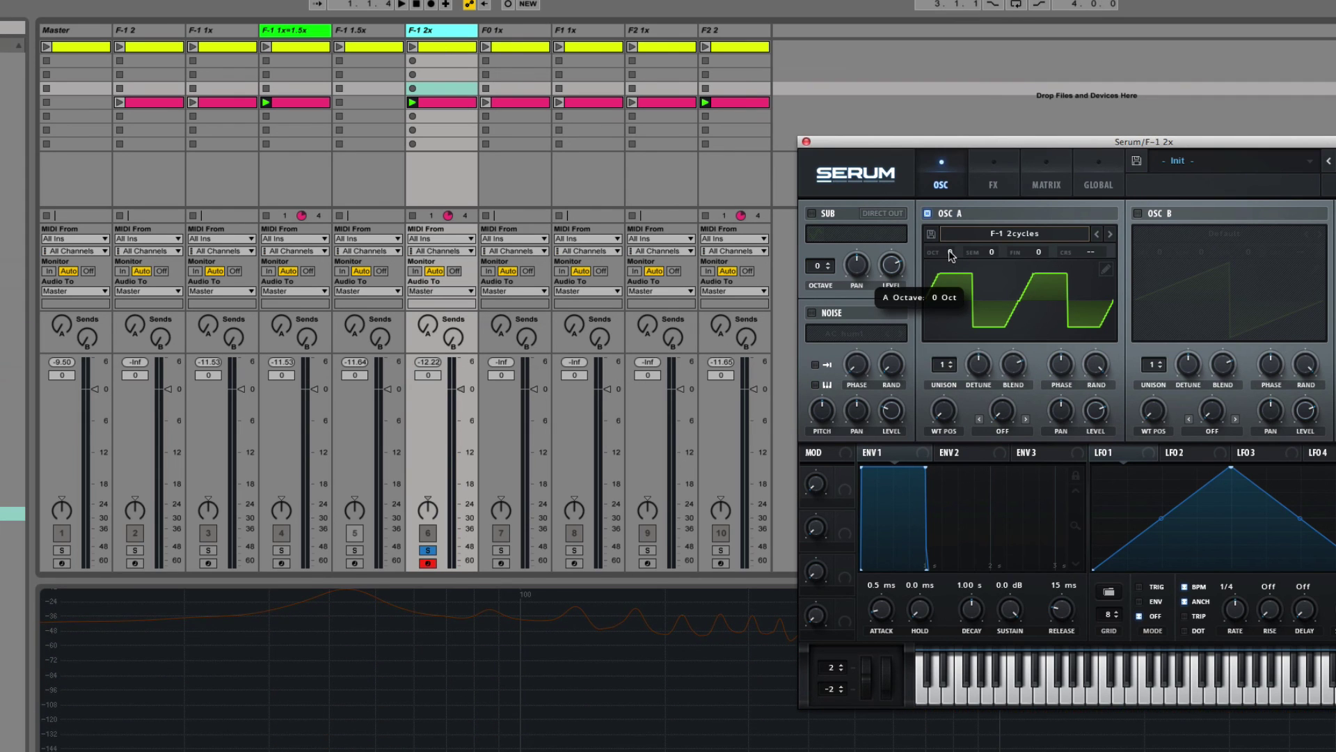
left_click_drag(949, 249, 950, 260)
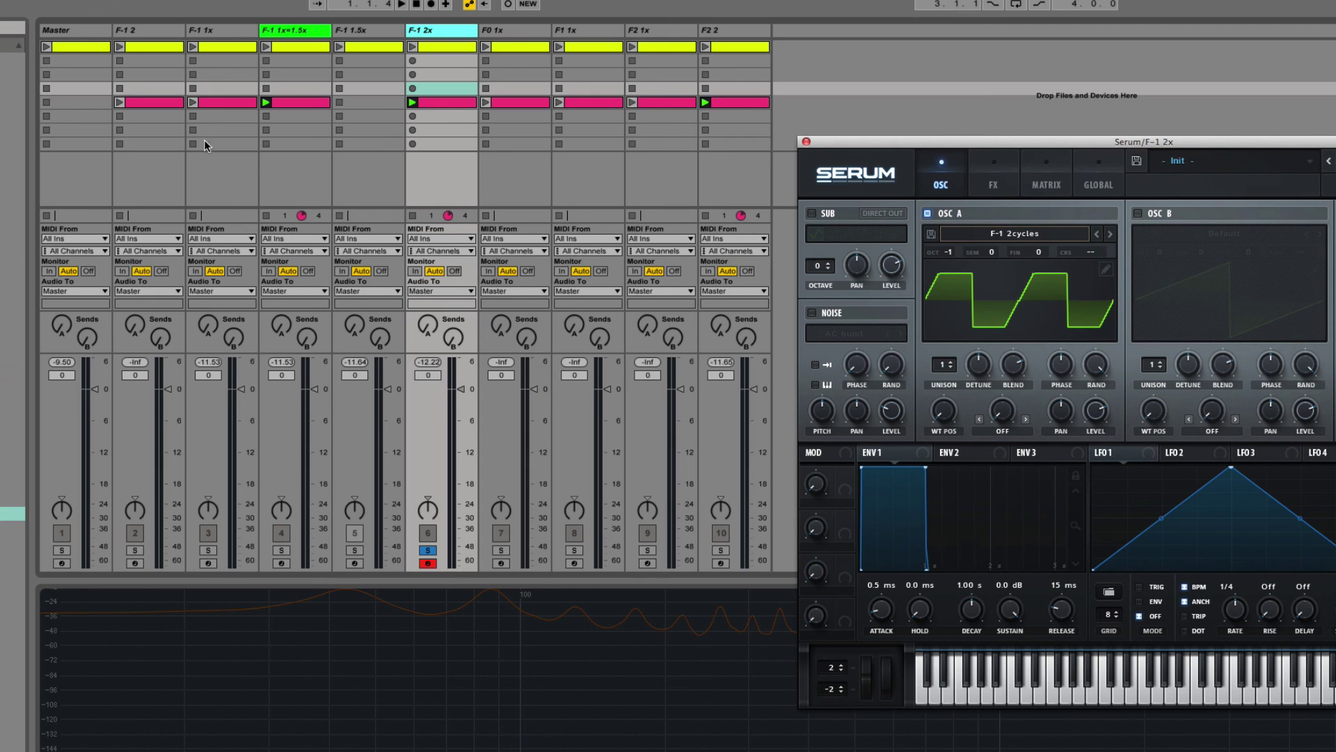
Revisit the F-1 1x and F-1 2x tracks and select the F0 1x track
left_click(219, 33)
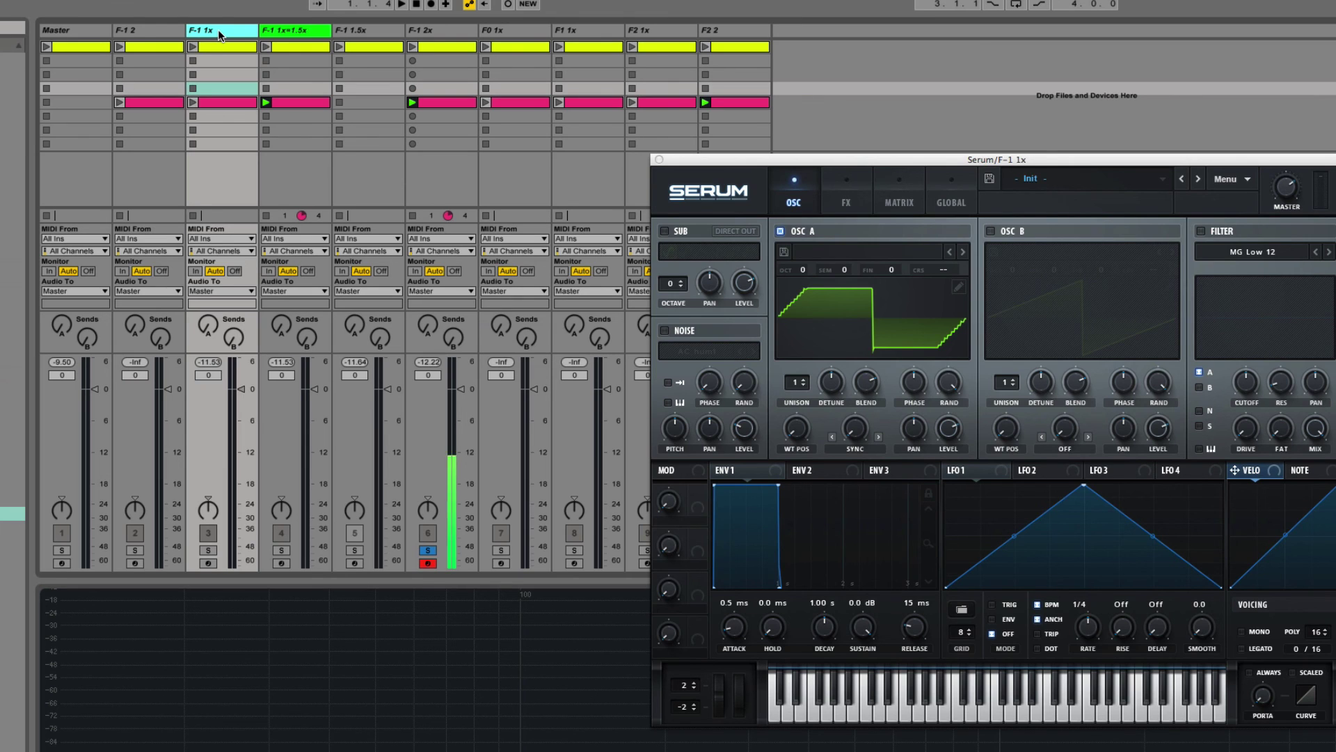
left_click(452, 31)
left_click(515, 34)
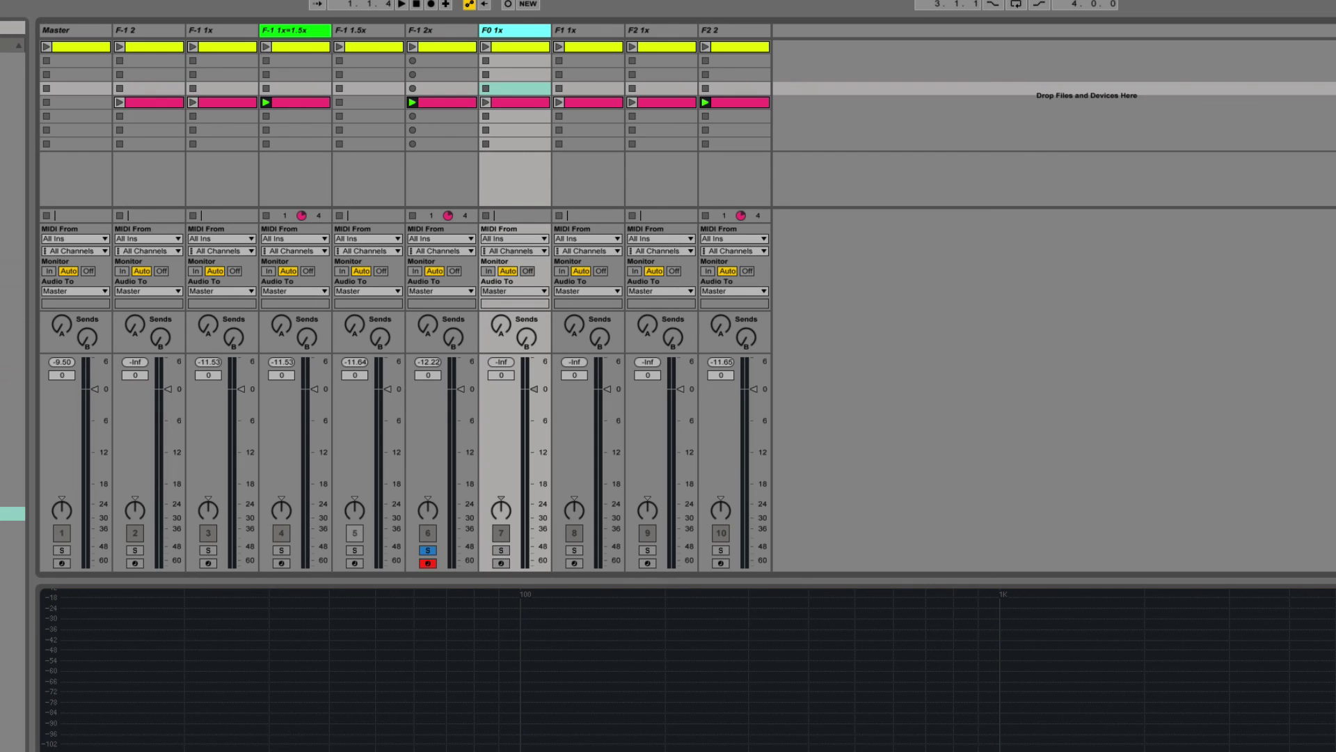
Switch to Finder and select F0 1cycles.wav in the Desktop folder
key("super+Tab")
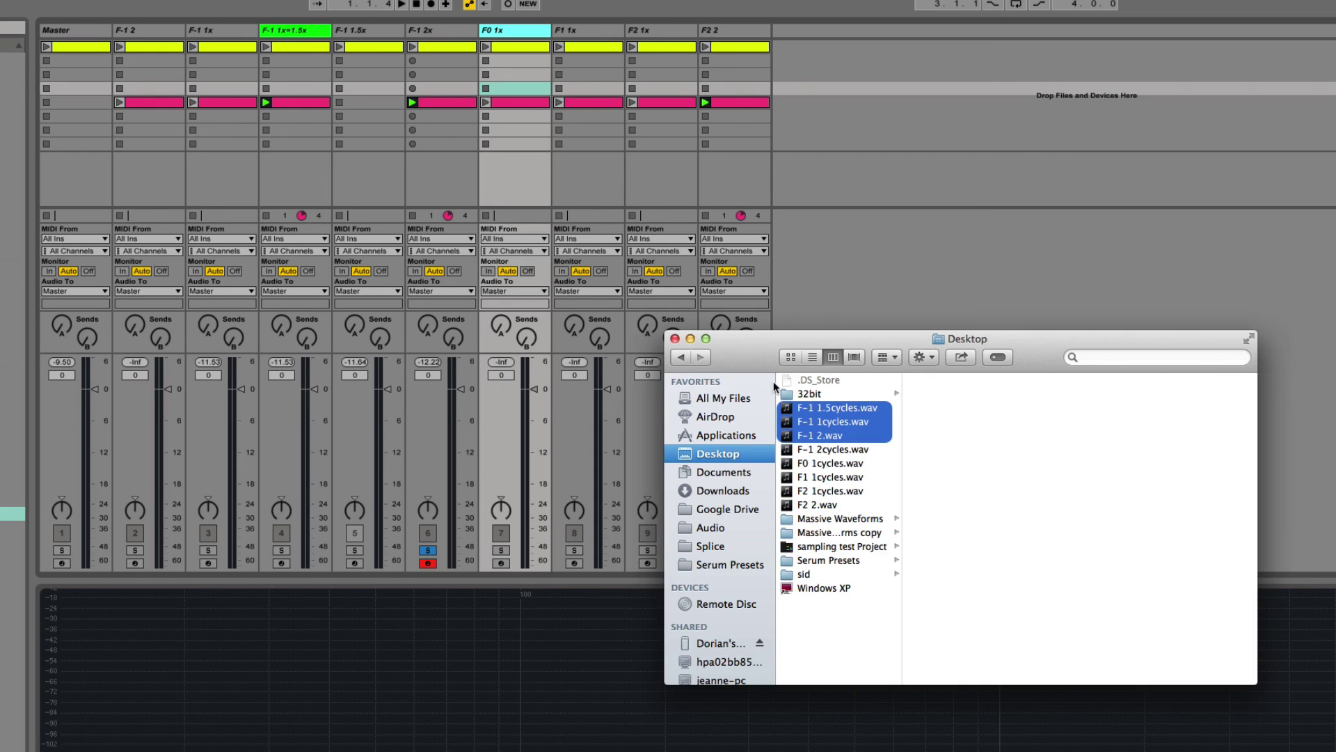
left_click(853, 451)
left_click(840, 464)
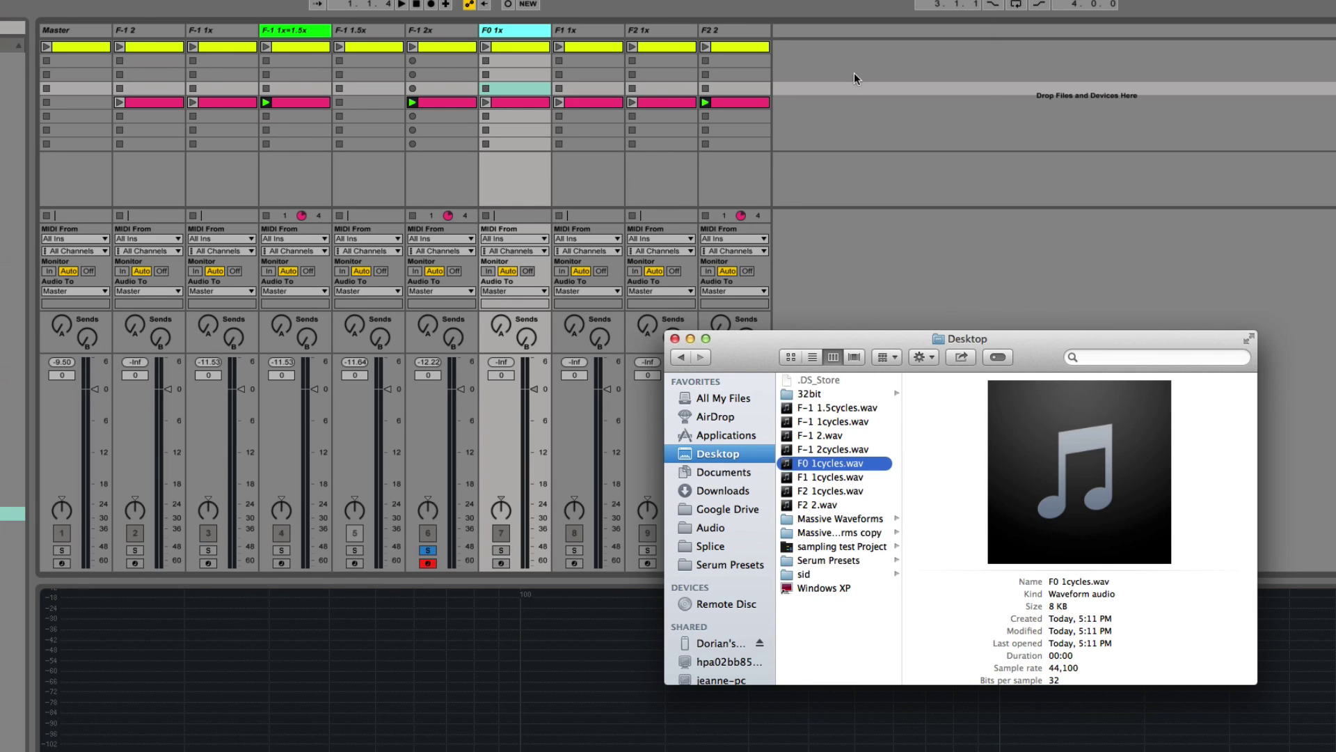
Switch back to Ableton Live, arm and solo the F0 1x track, and show its Serum instance
left_click(505, 549)
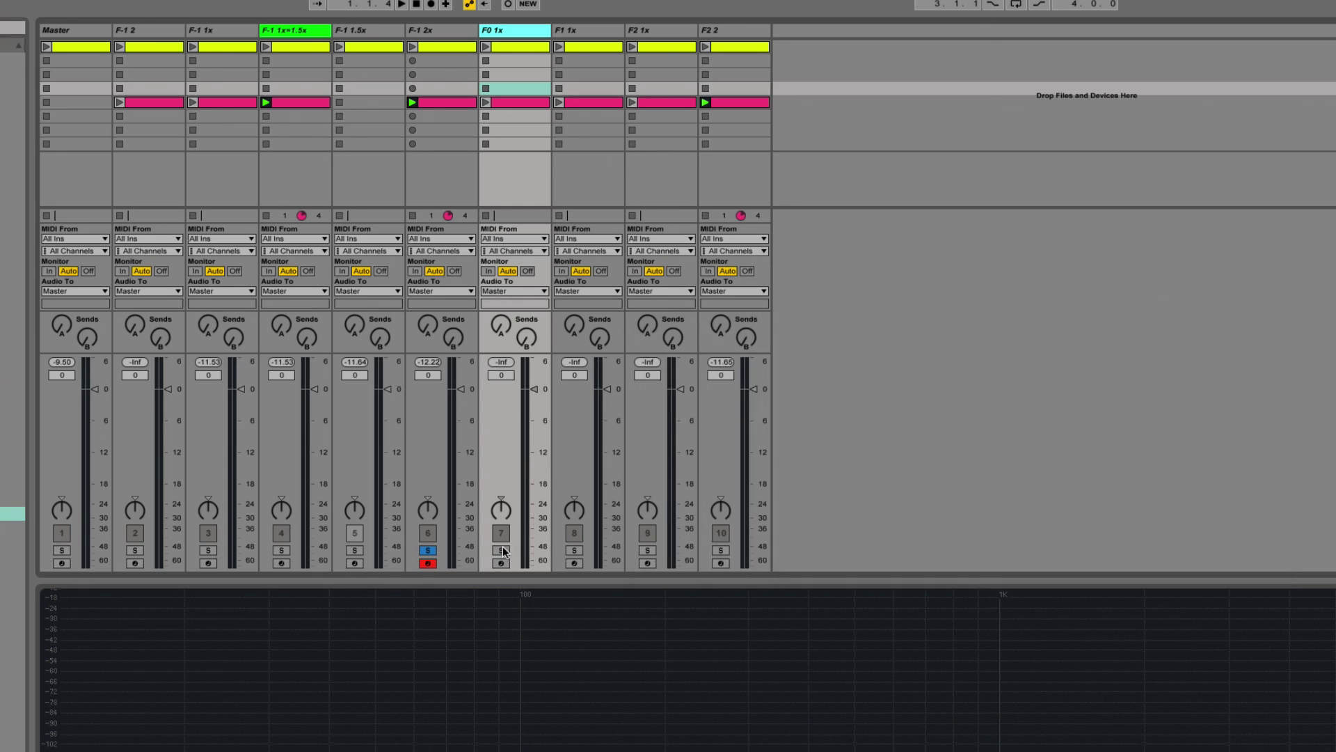
left_click(501, 563)
left_click(501, 550)
left_click(526, 29)
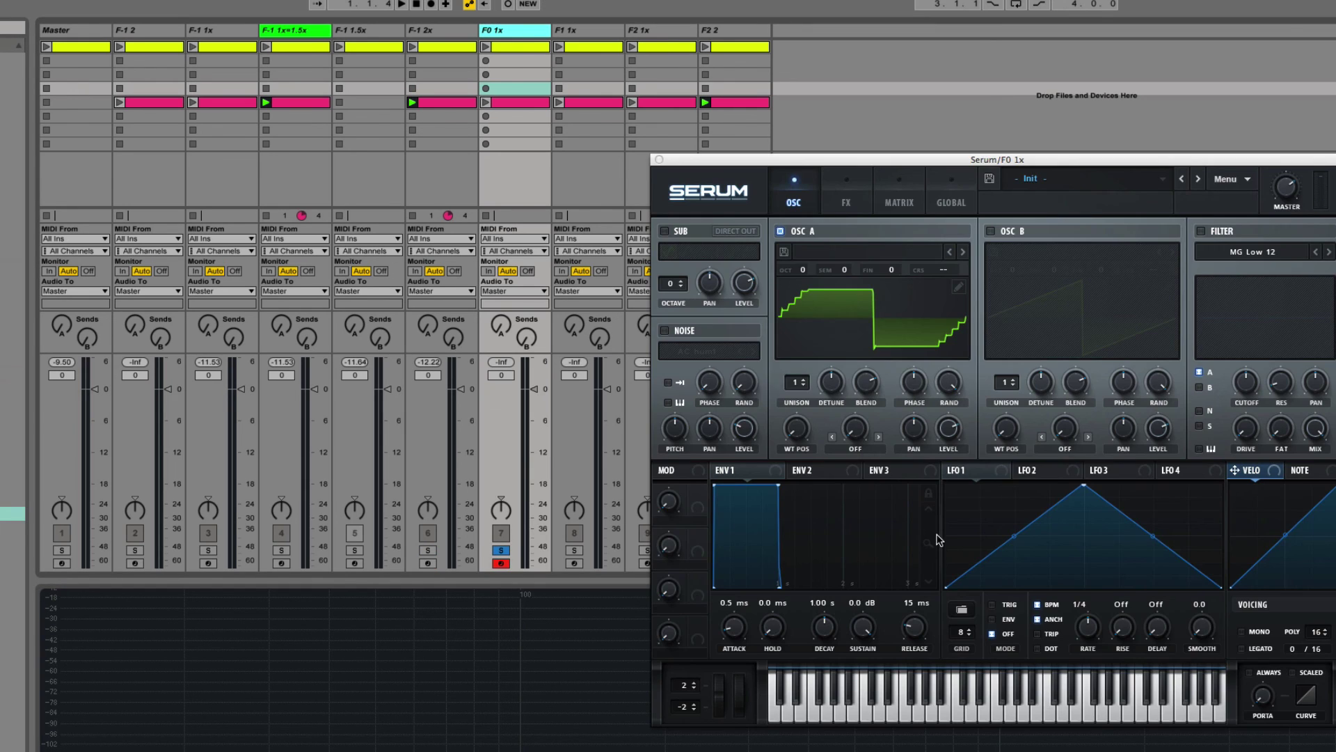
Open the oscillator A wavetable editor of F0 1x and enter 1024 as the formula
left_click(956, 284)
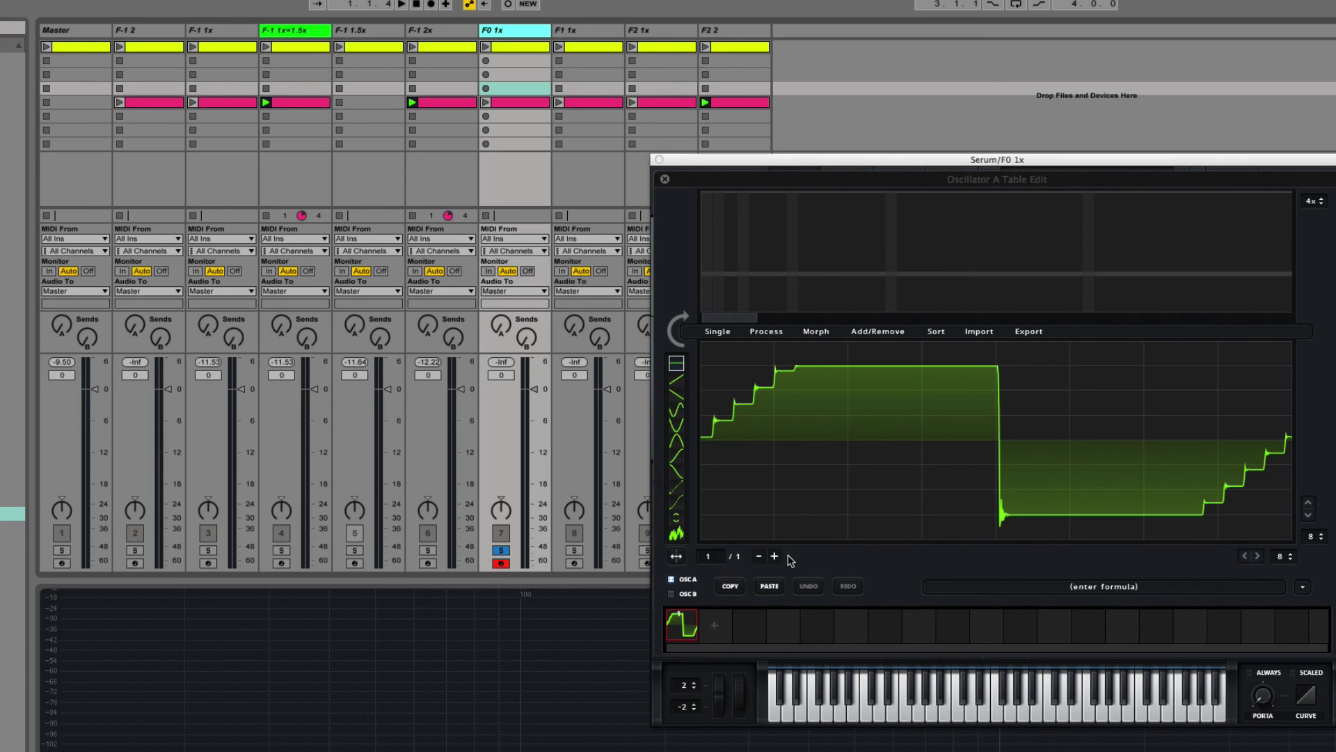
left_click(1015, 587)
type("1024")
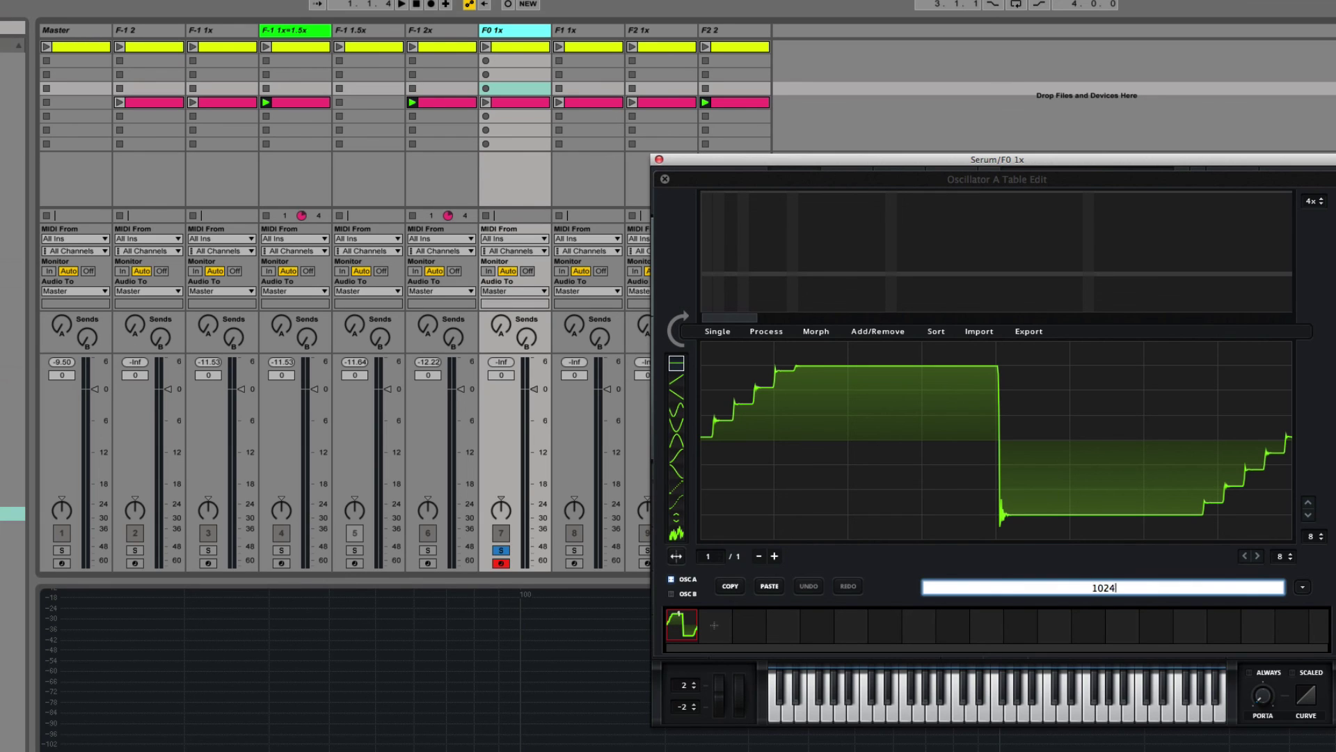
key("Return")
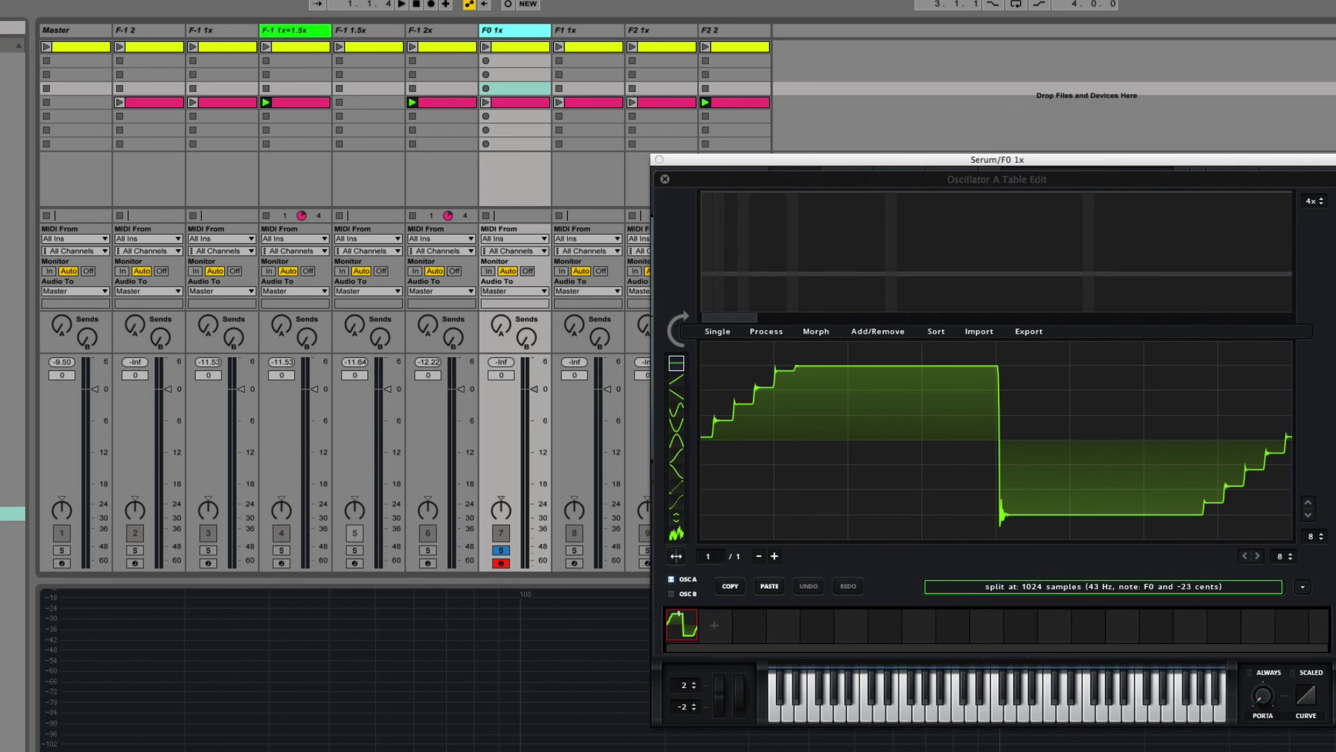
Switch to Finder and import F0 1cycles.wav from the Desktop folder into the oscillator A wavetable editor of F0 1x
key("super+Tab")
left_click_drag(1200, 450, 1293, 515)
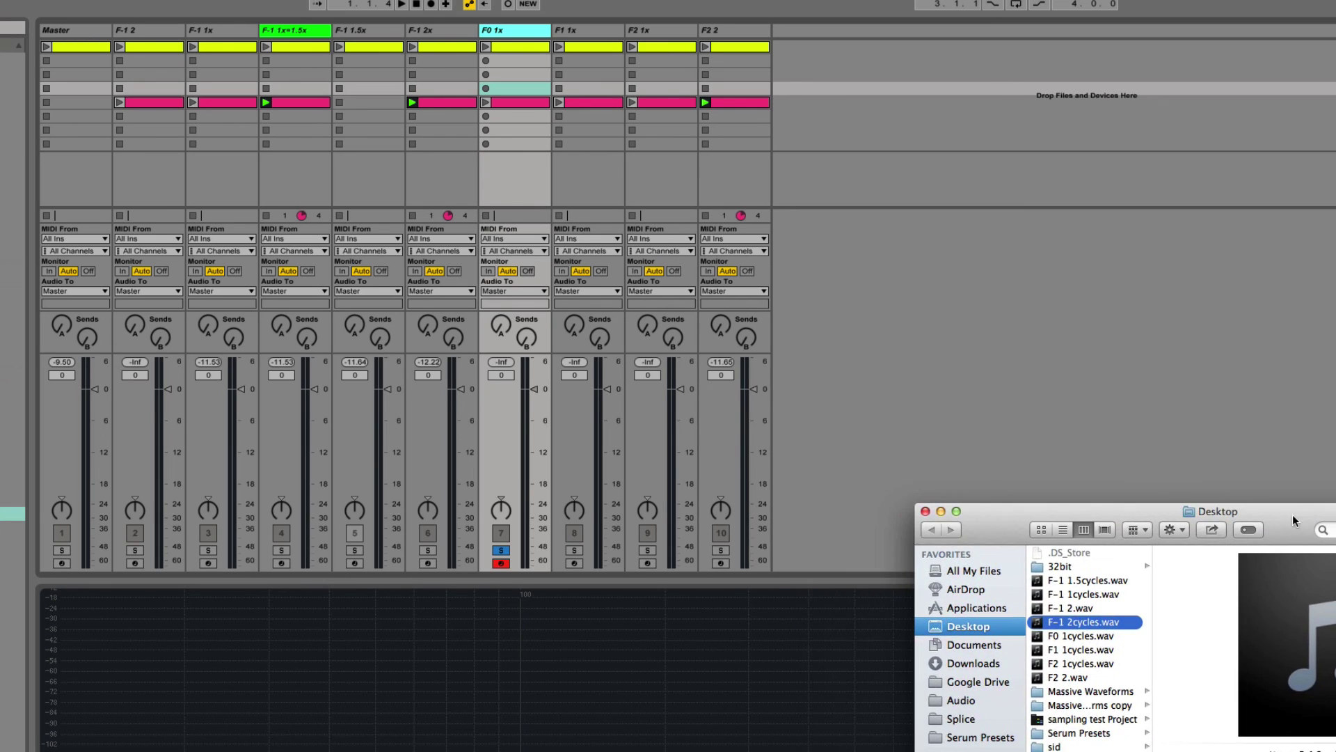
left_click(1080, 636)
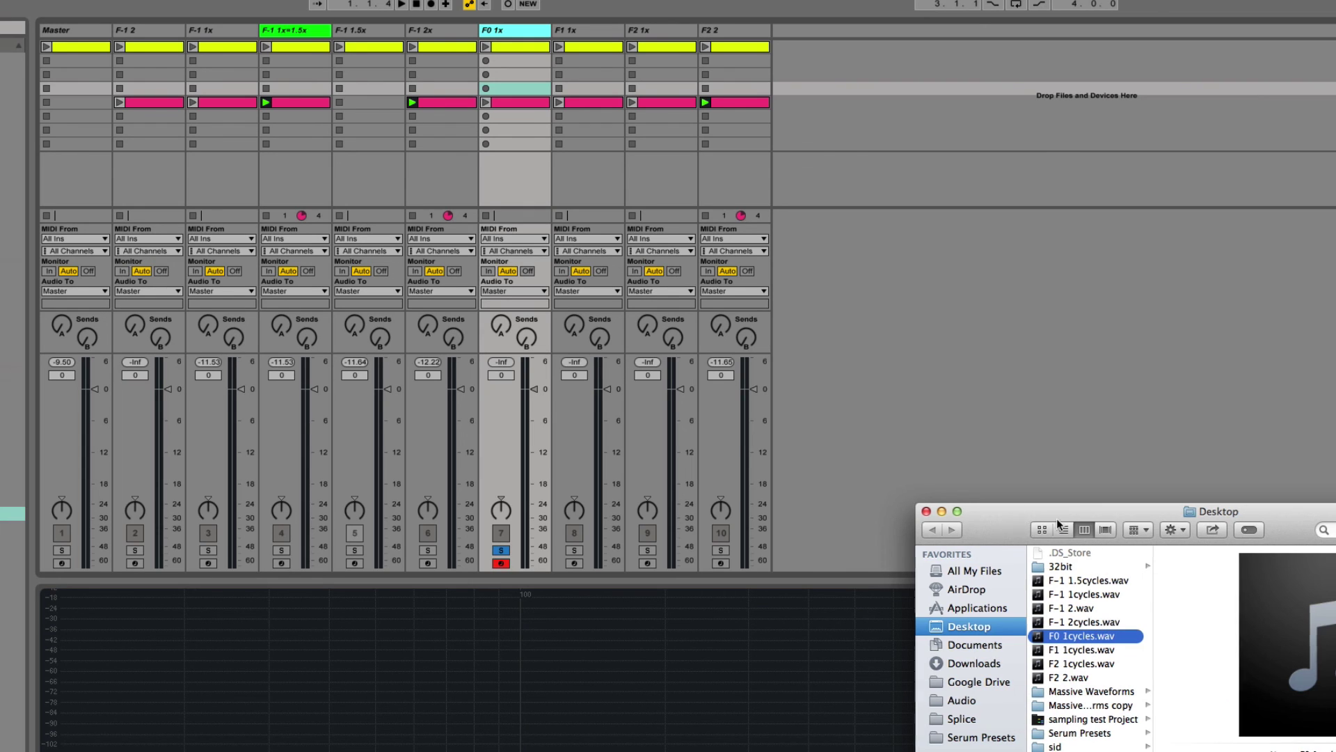
left_click(1036, 417)
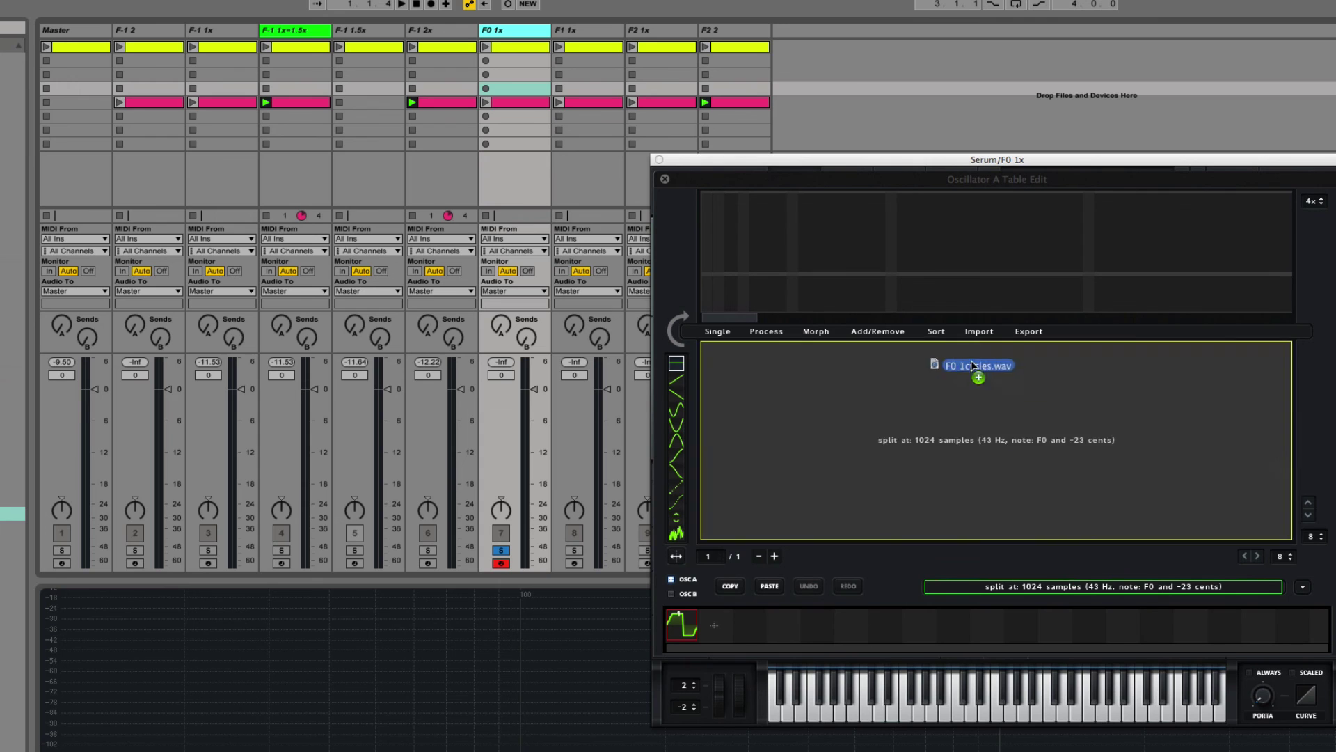
left_click_drag(975, 365, 973, 367)
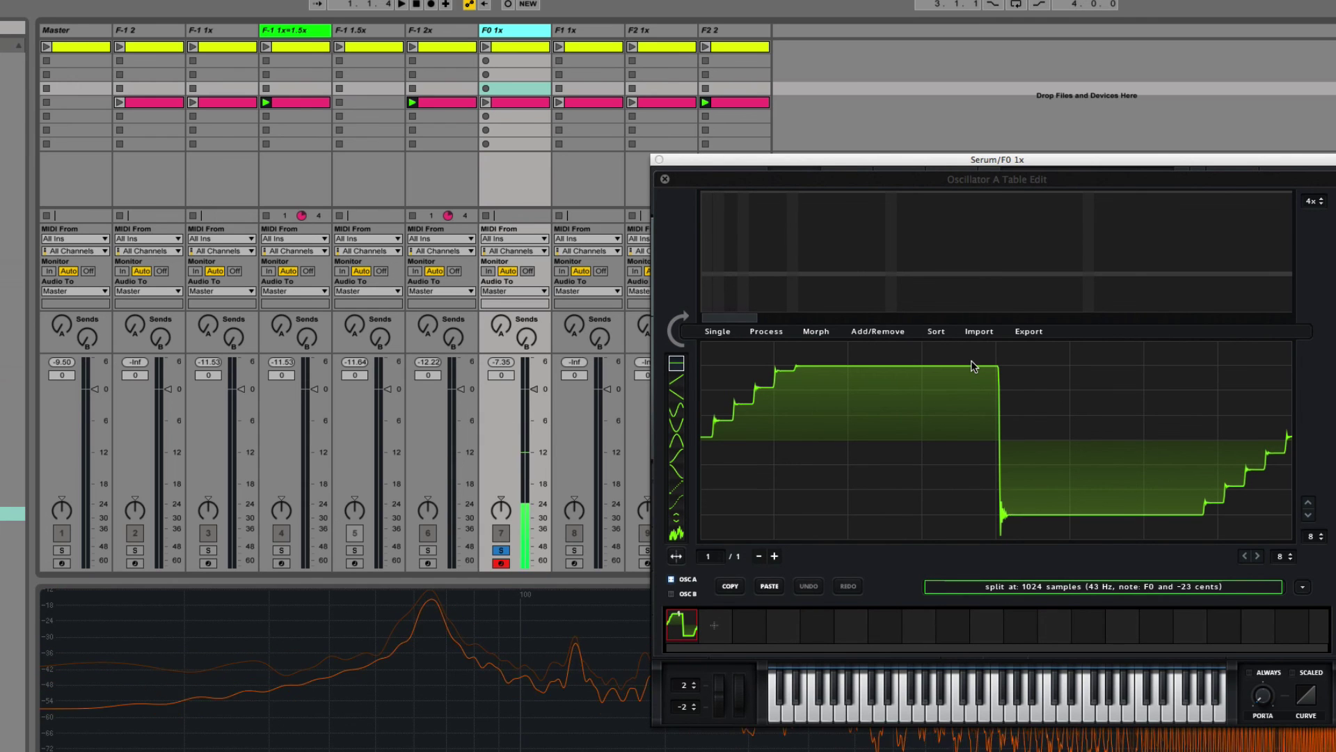
Set the F0 1x wavetable's import split size to 2048 samples
double_click(1012, 588)
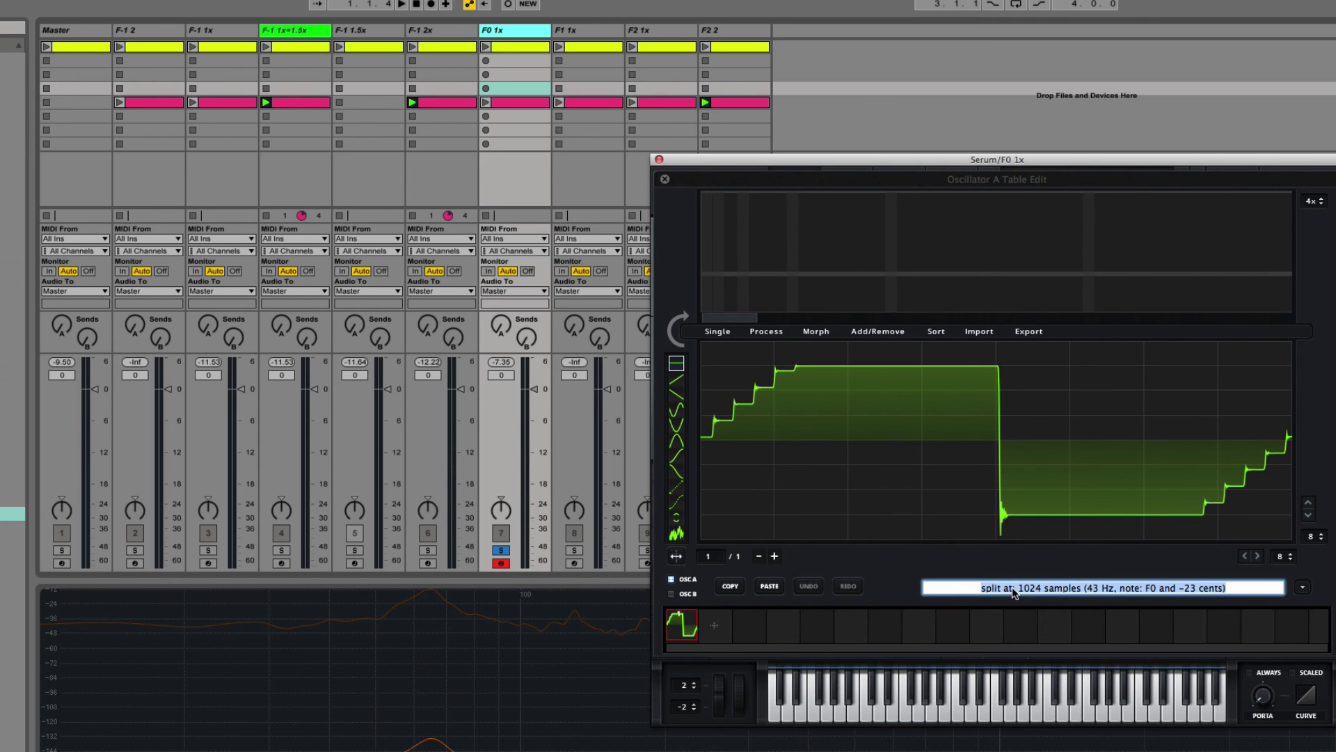
type("2048")
key("Return")
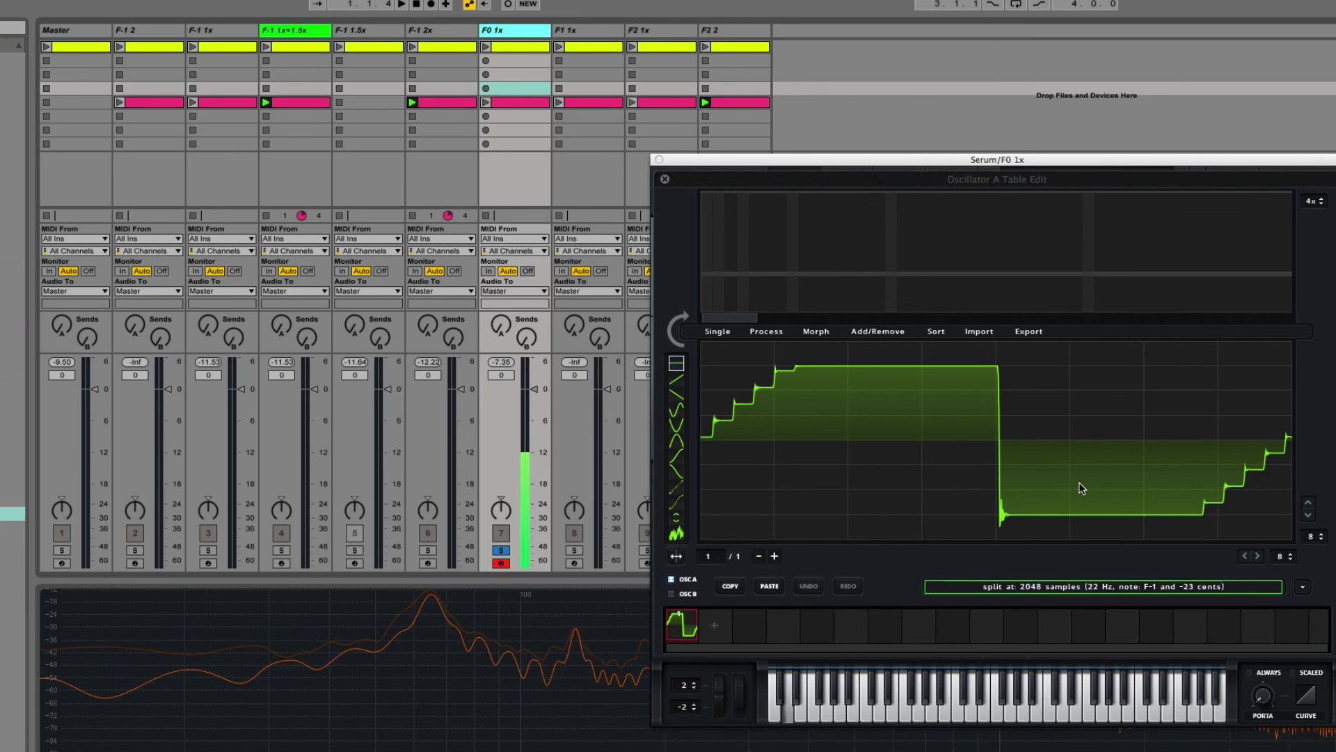
Set the wavetable import split size back to 1024 samples
left_click(1176, 588)
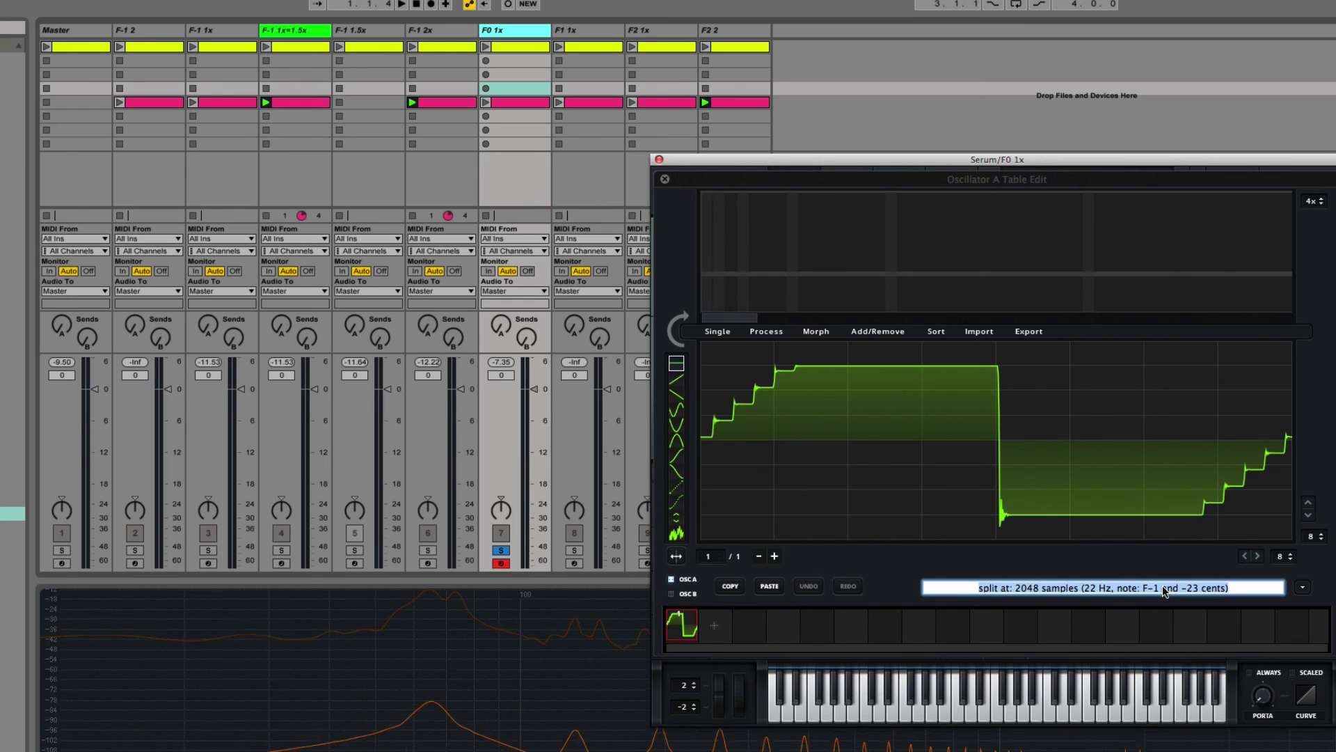
type("1")
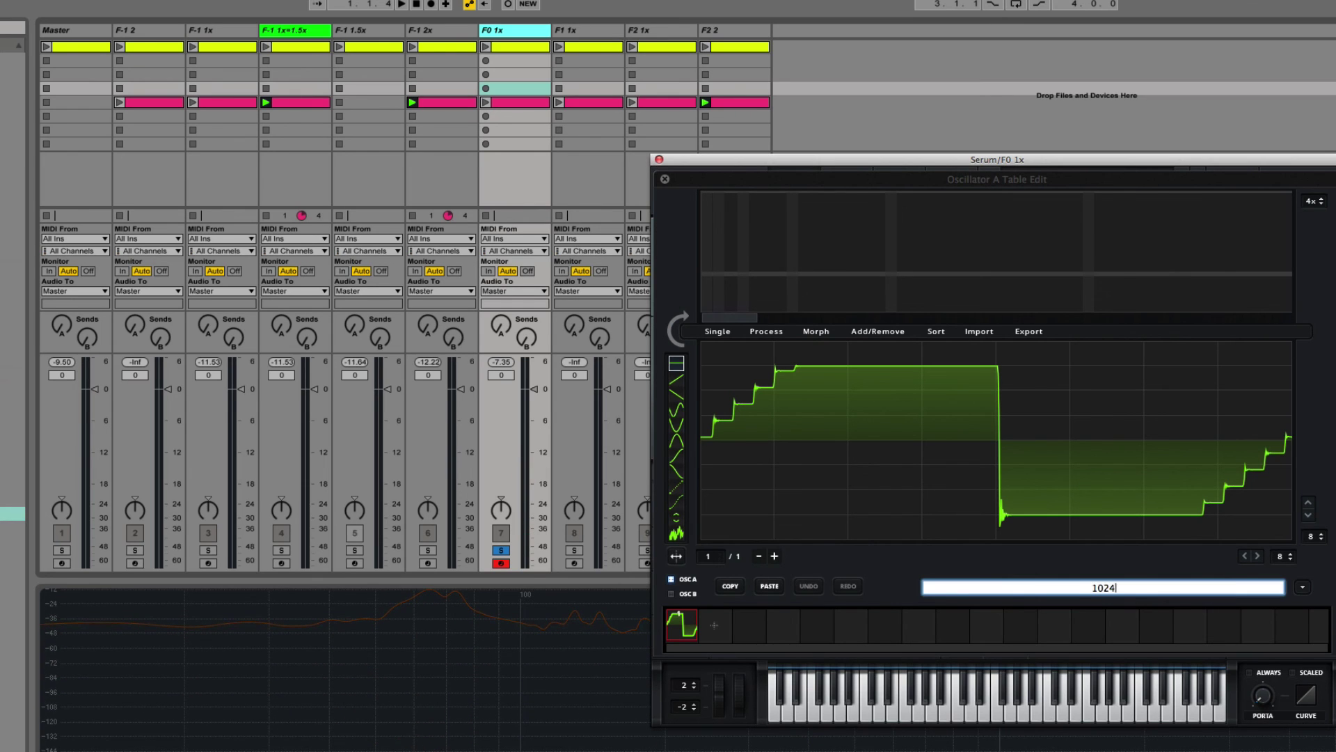
type("024")
key("Return")
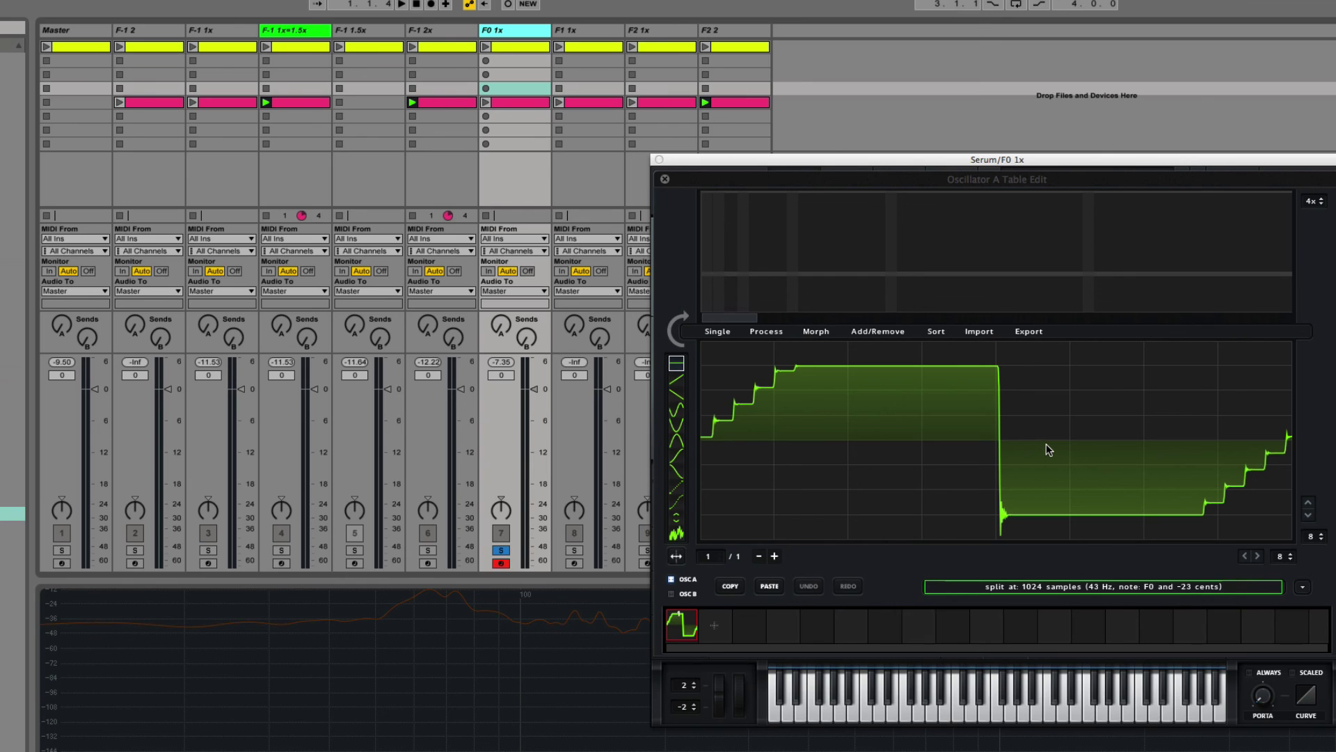
Try a wavetable import split size of 364 samples
left_click(1090, 588)
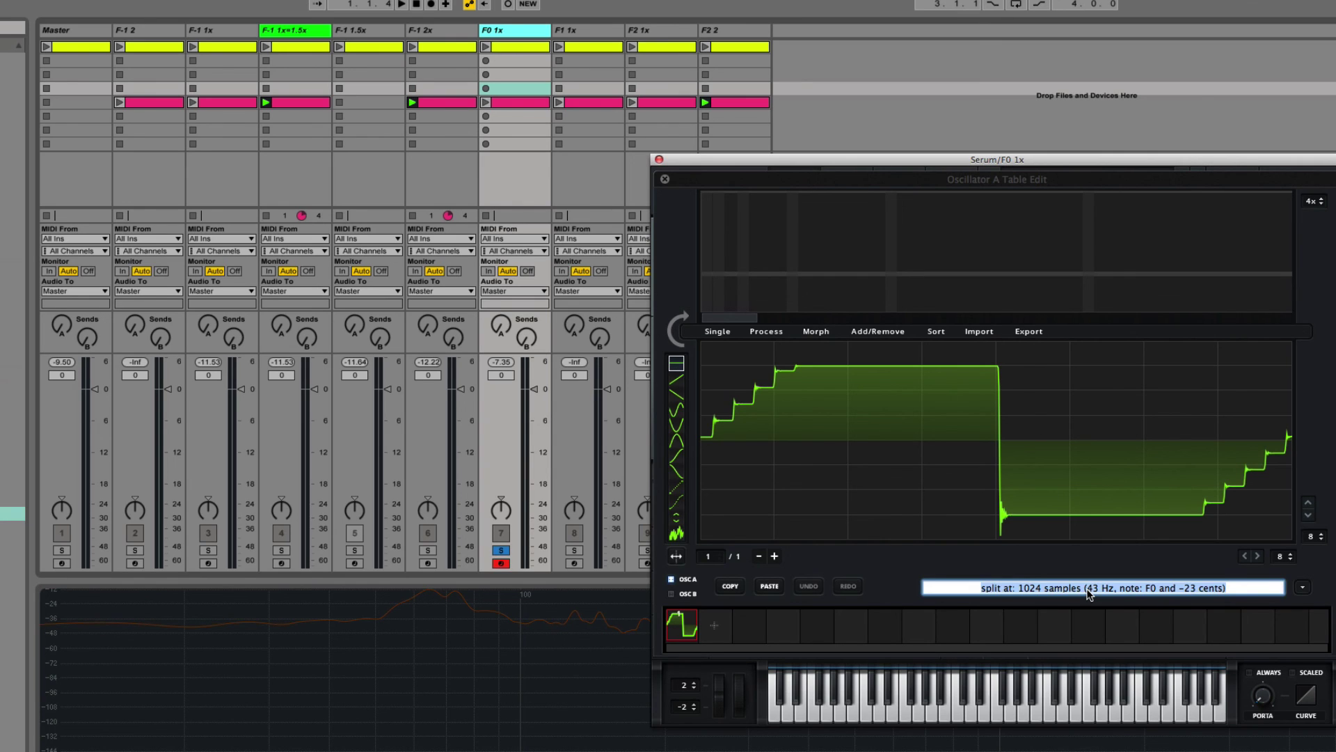
type("364")
key("Return")
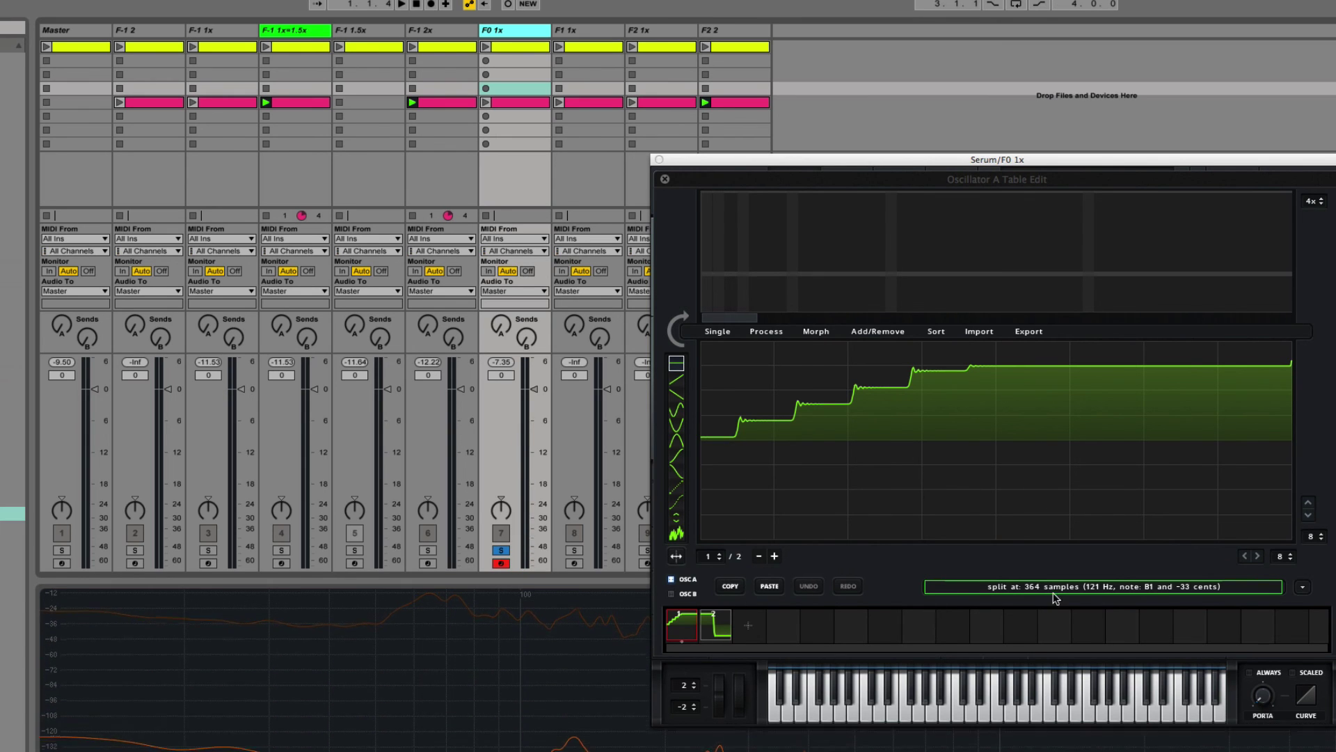
Set the import split size of the F0 1x wavetable to 2048 samples
left_click(1103, 586)
type("204")
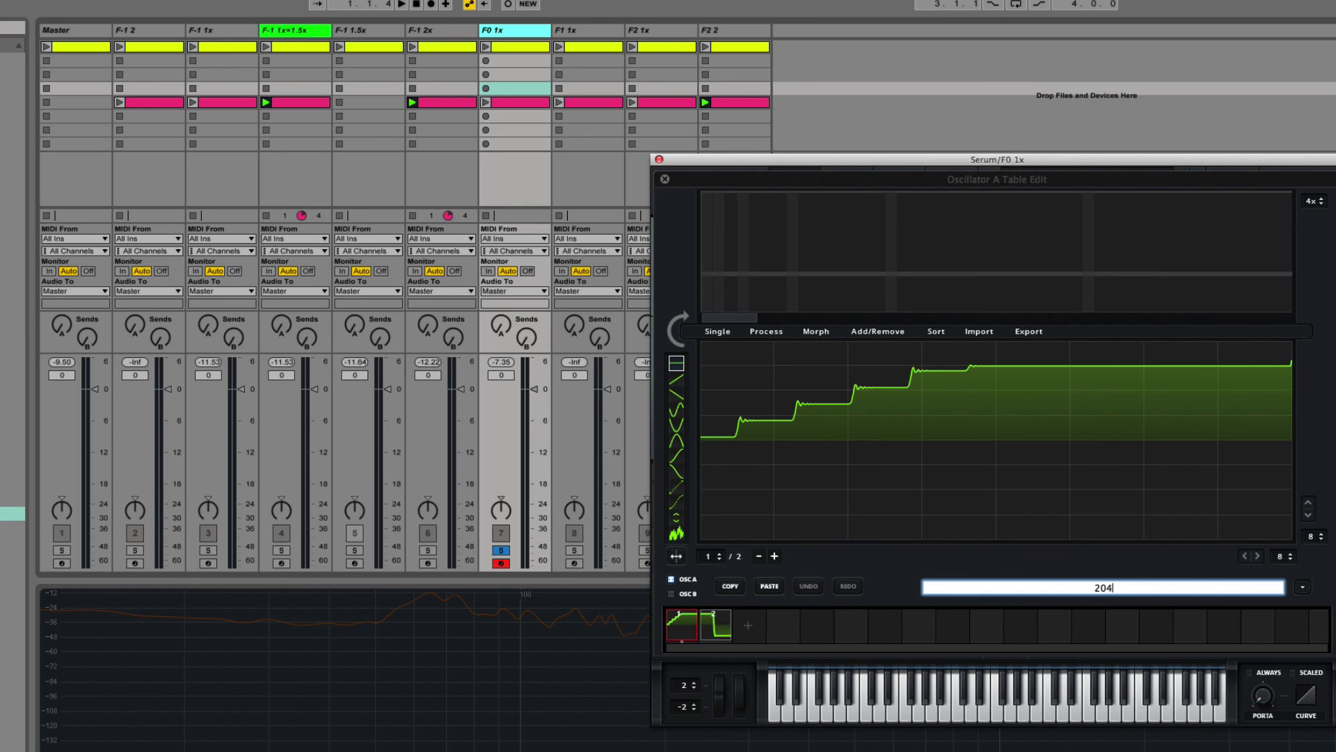
type("8")
key("Return")
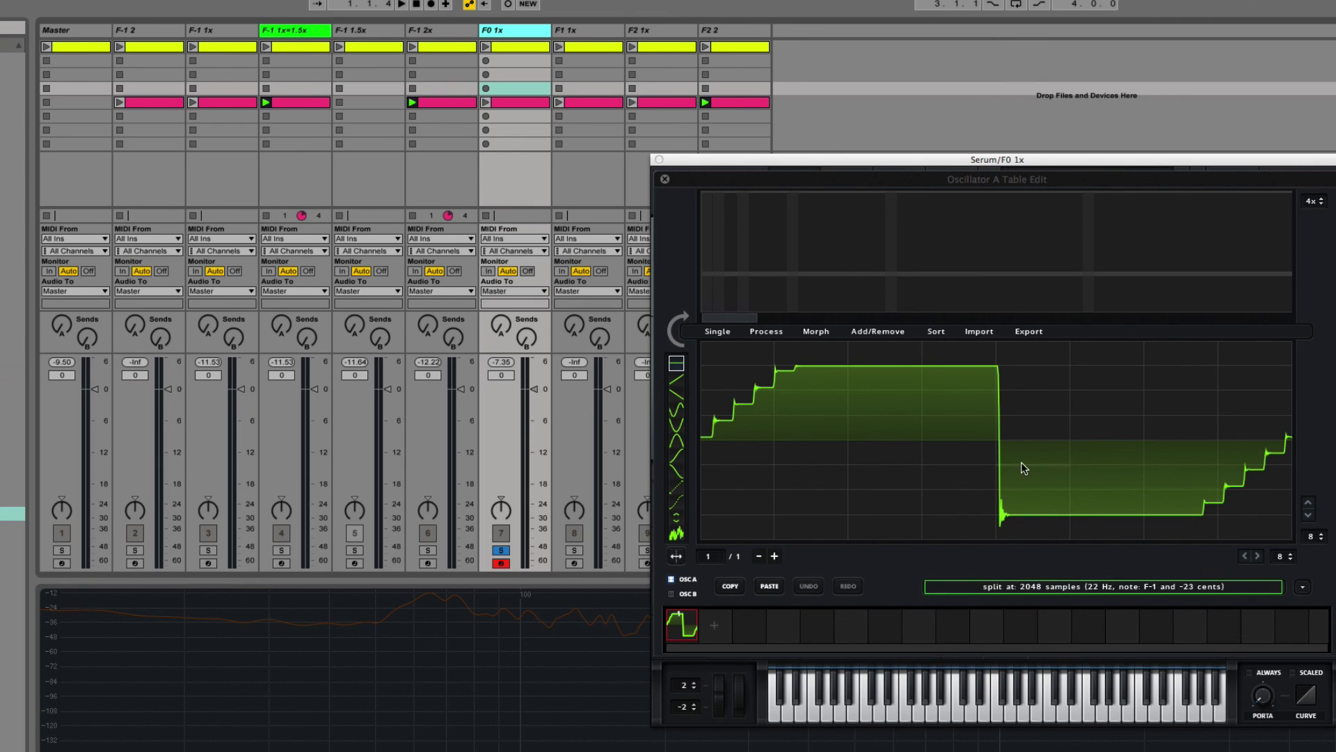
Draw over the second half of the F0 1x waveform to flatten sections of it and add a step after the central drop
left_click_drag(1000, 515, 1209, 501)
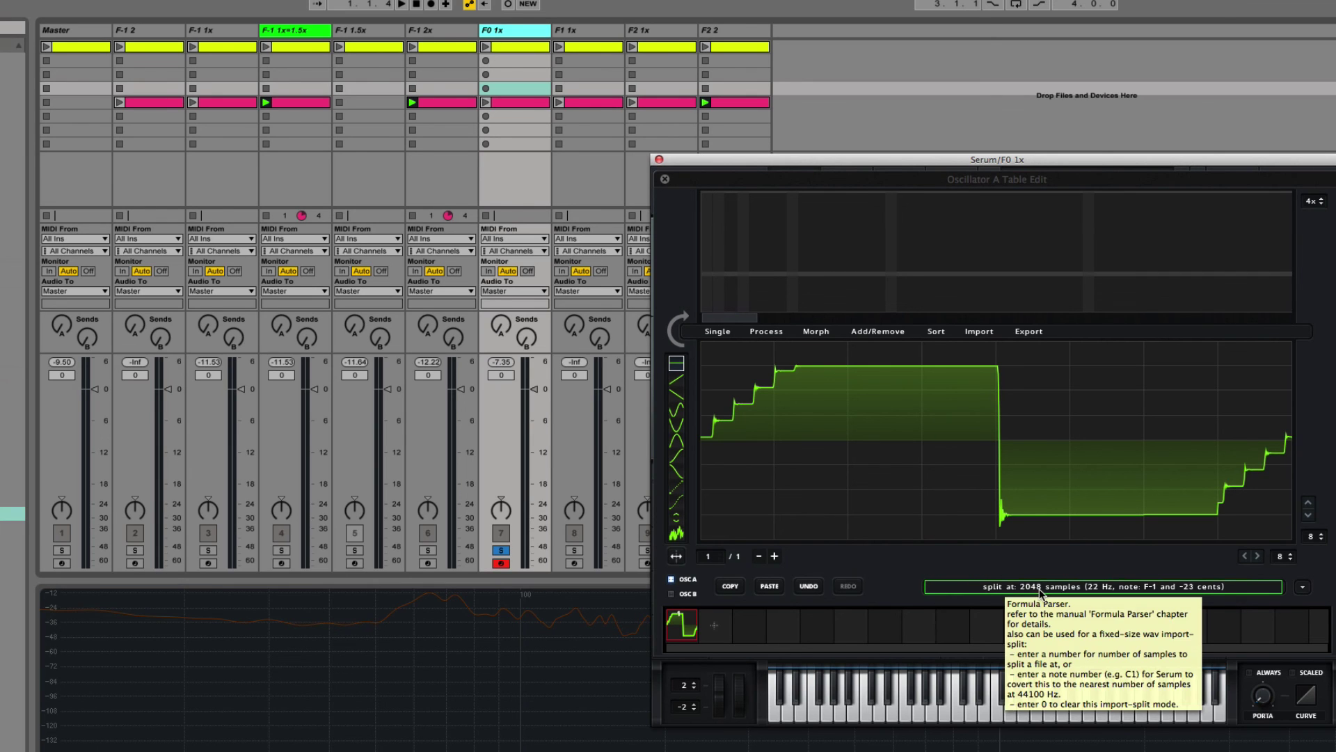
left_click(1069, 479)
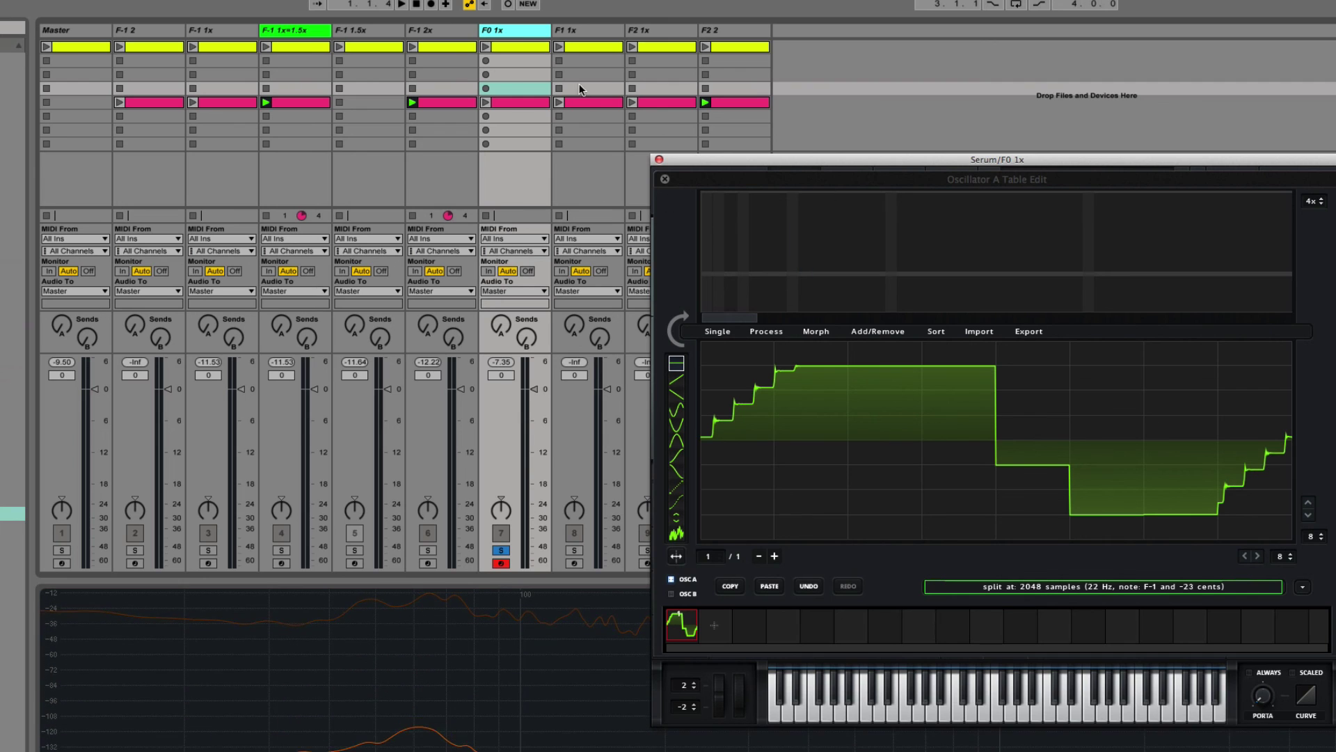
View the Serum instances of F1 1x and F0 1x, and arm and solo F-1 1x to hear it
left_click(576, 32)
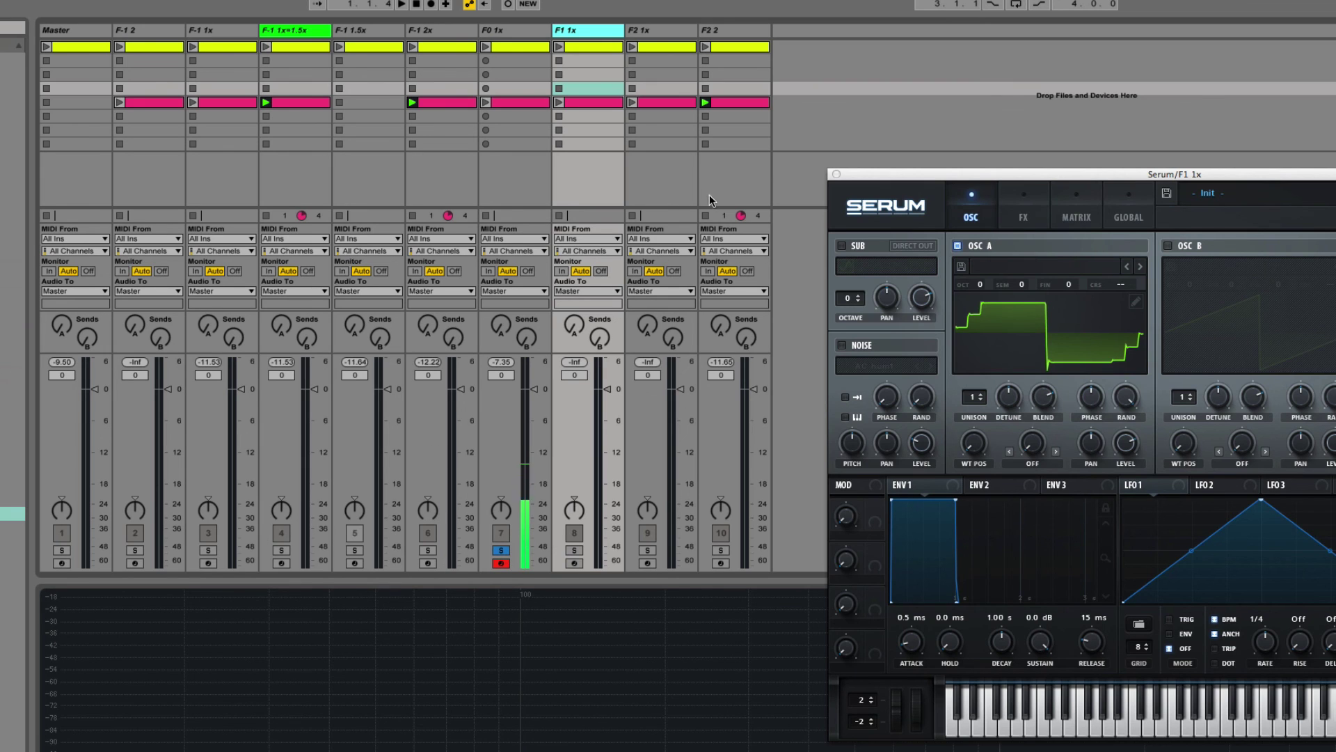
left_click(486, 31)
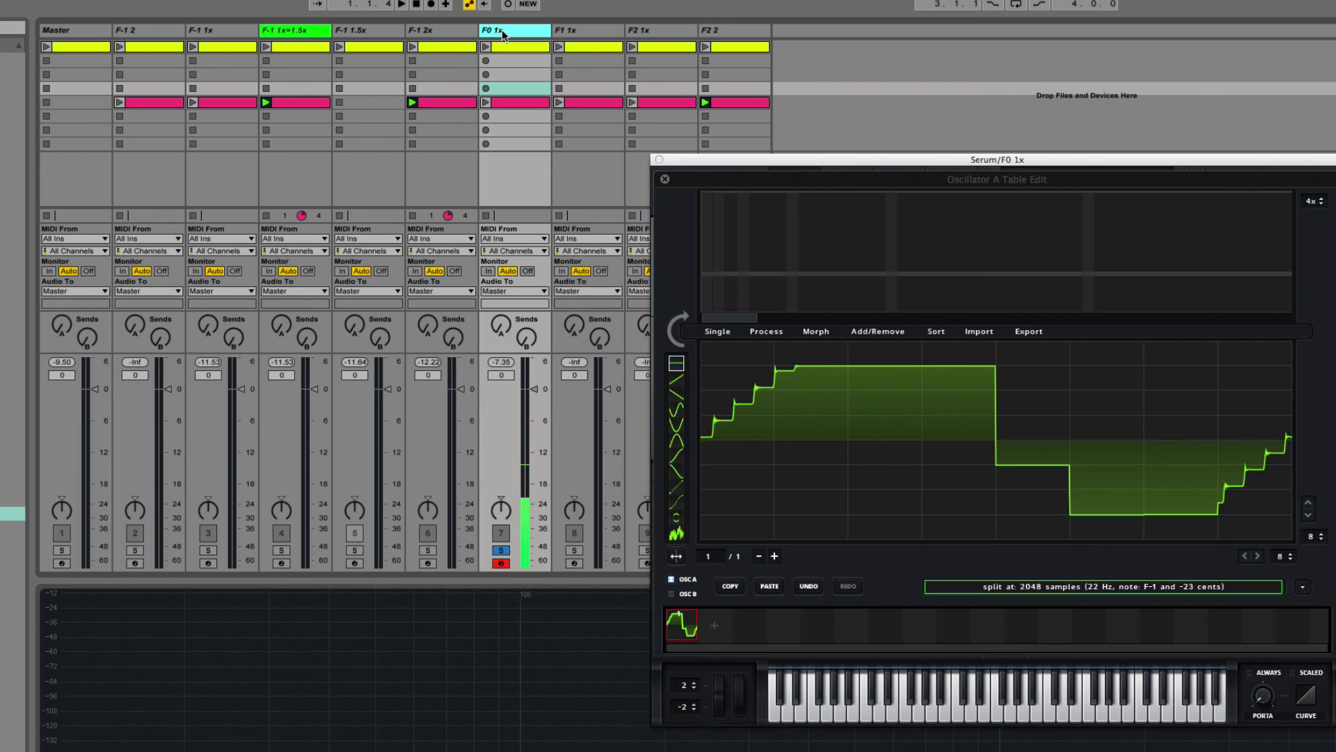
left_click(207, 561)
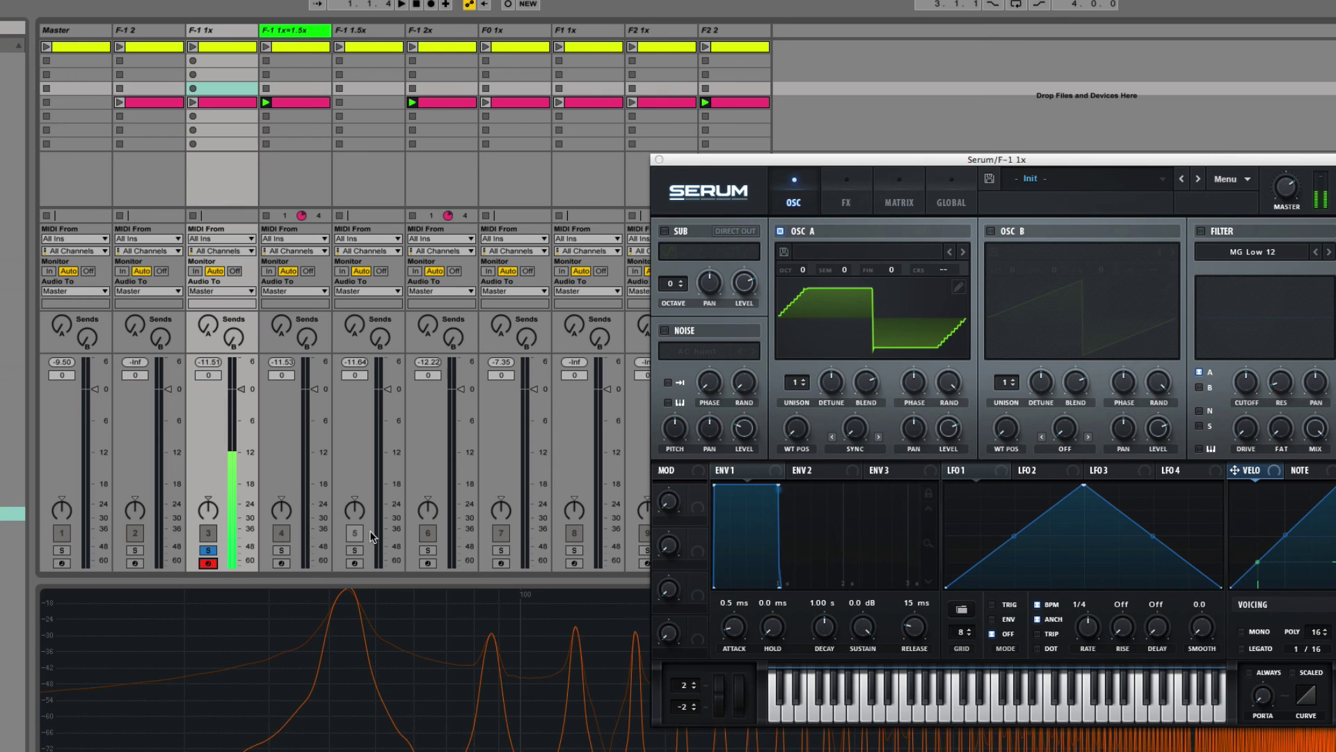
Return to the F0 1x track, close its wavetable editor, and arm and solo the track
left_click(428, 31)
left_click(497, 32)
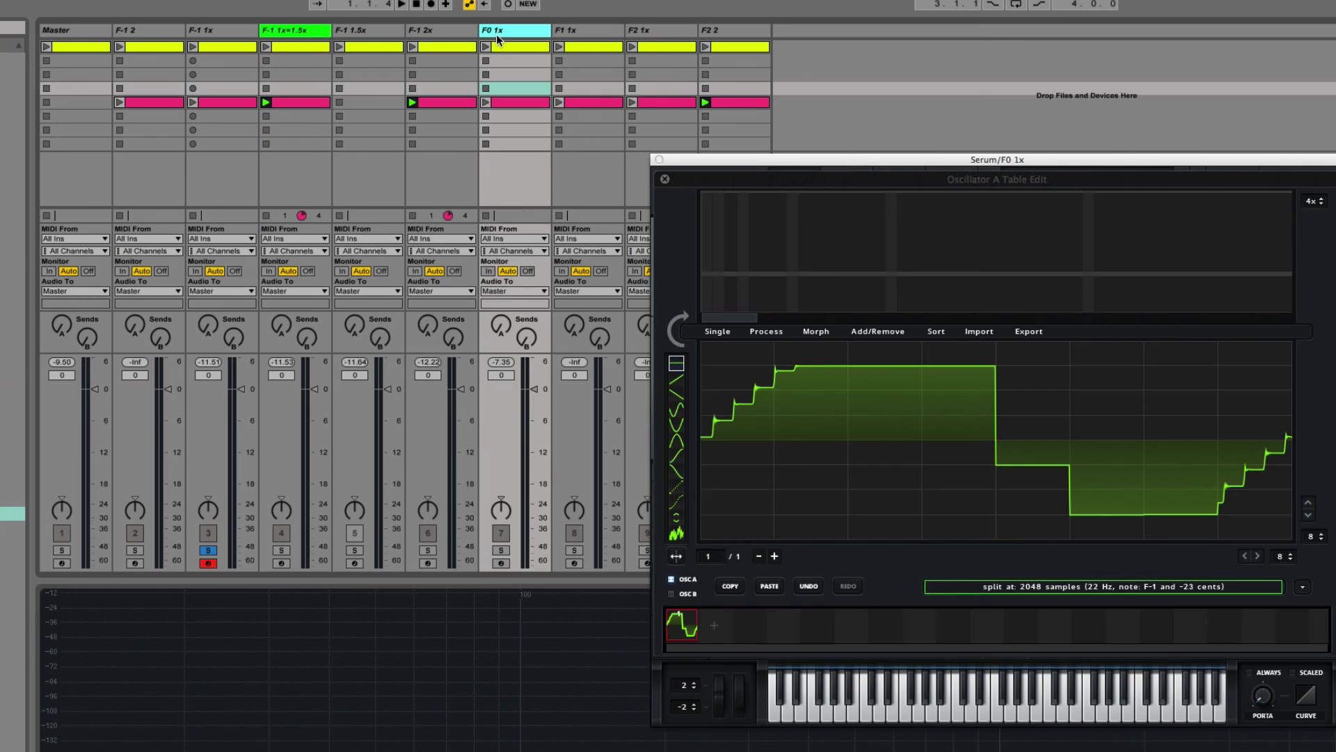
left_click(664, 179)
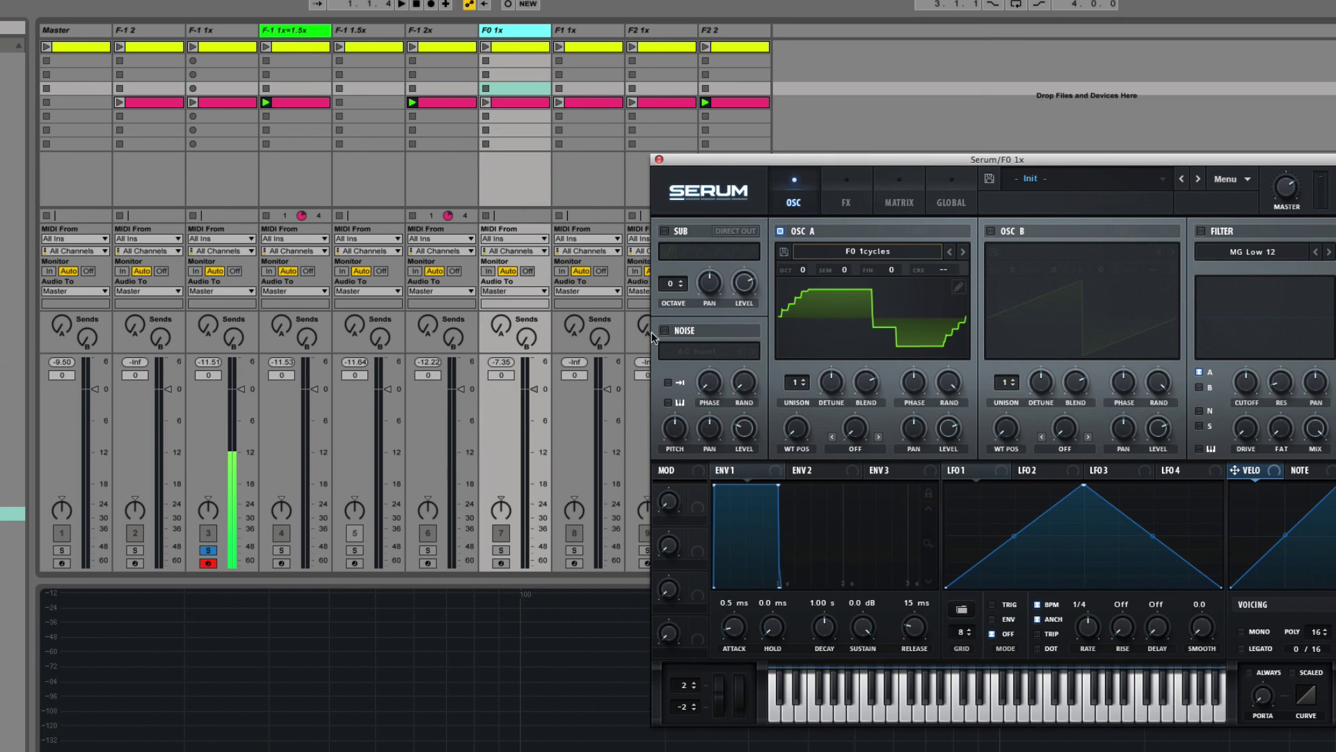
left_click(502, 561)
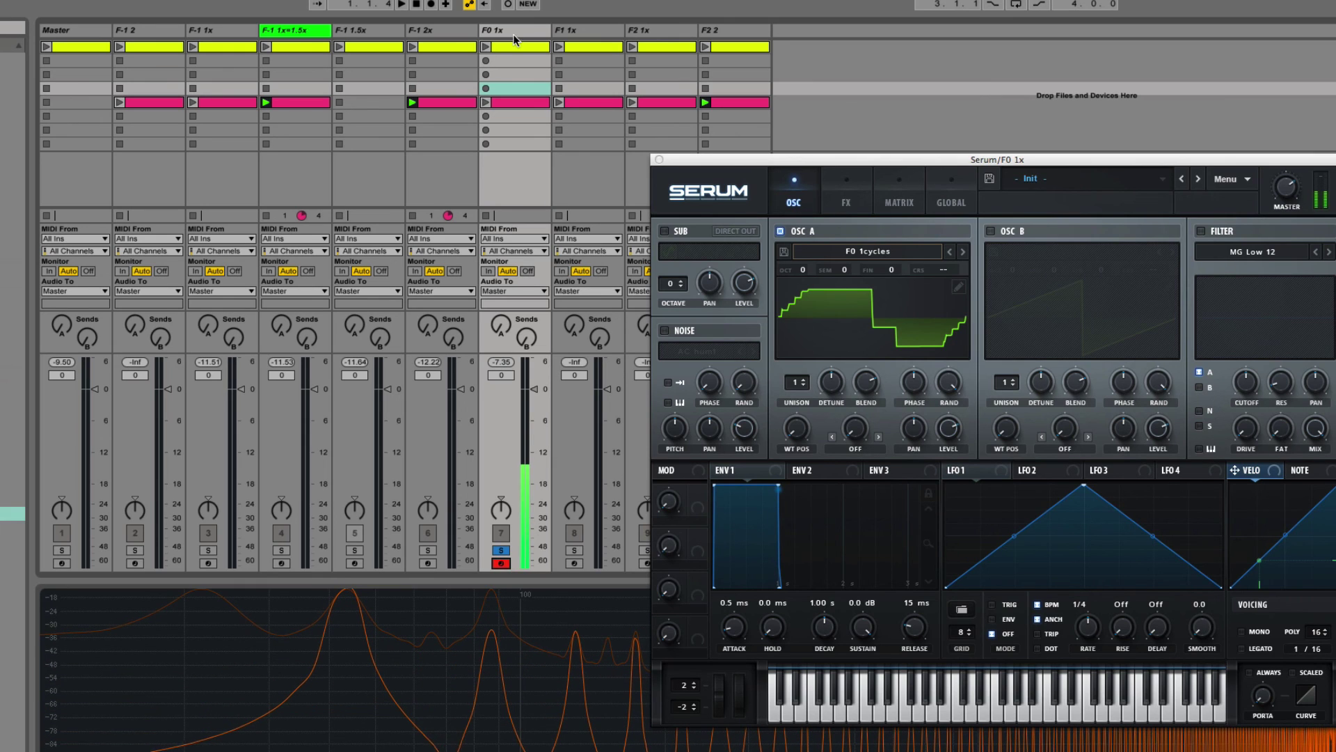
Arm and solo the F-1 1x track followed by the Master track to compare their sound and spectrum
left_click(216, 30)
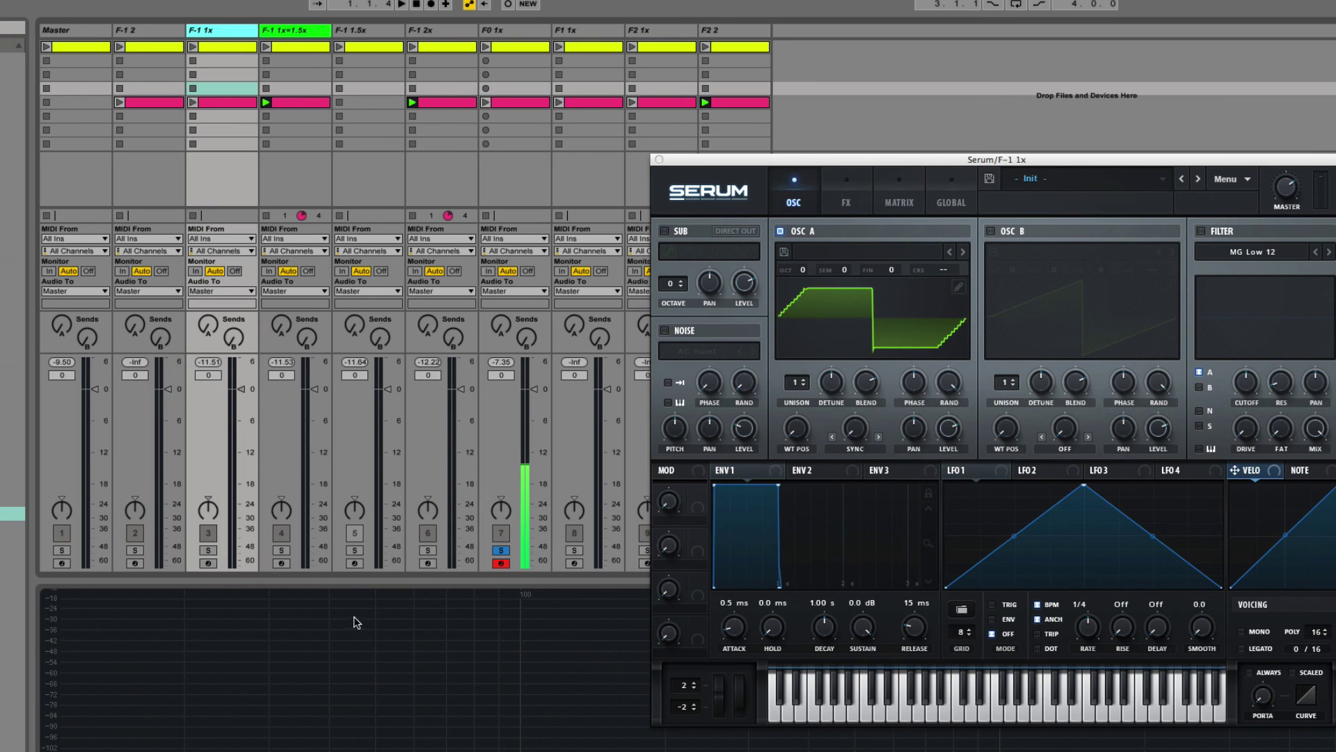
left_click(208, 550)
left_click(209, 563)
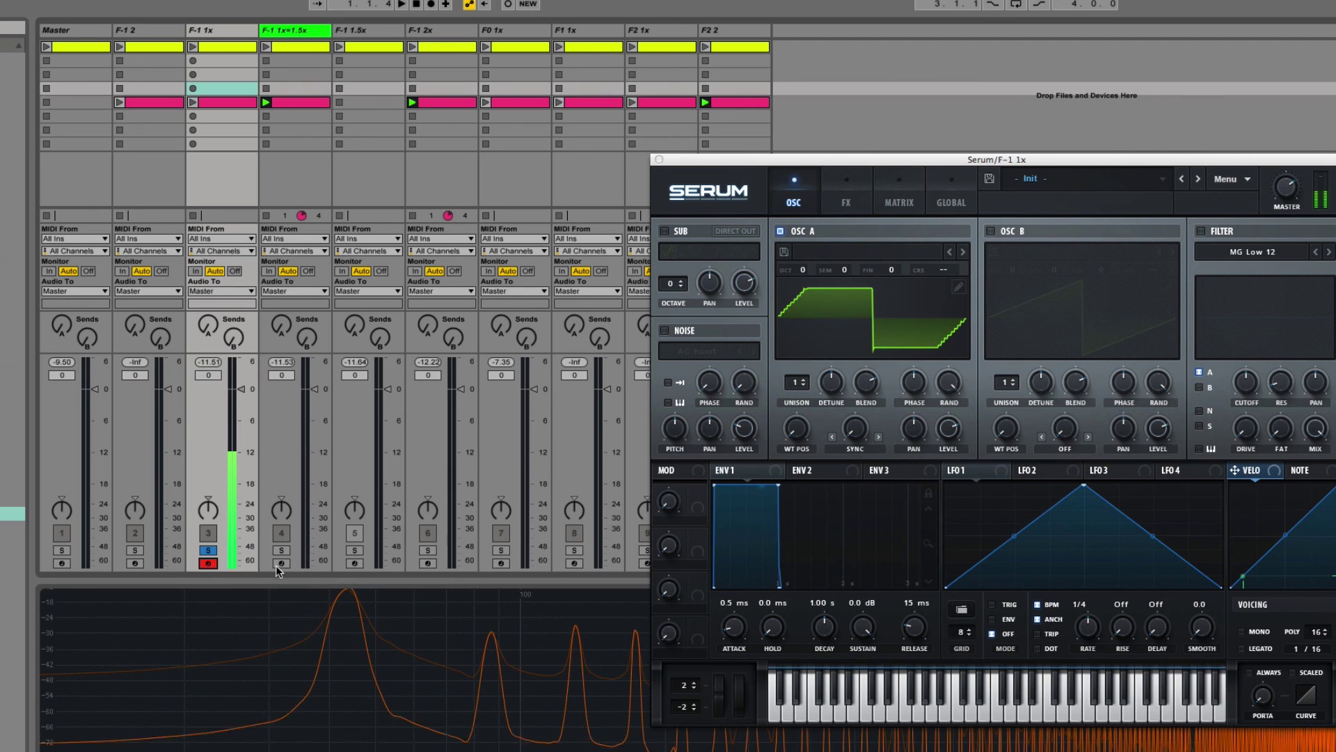
left_click(62, 549)
left_click(61, 563)
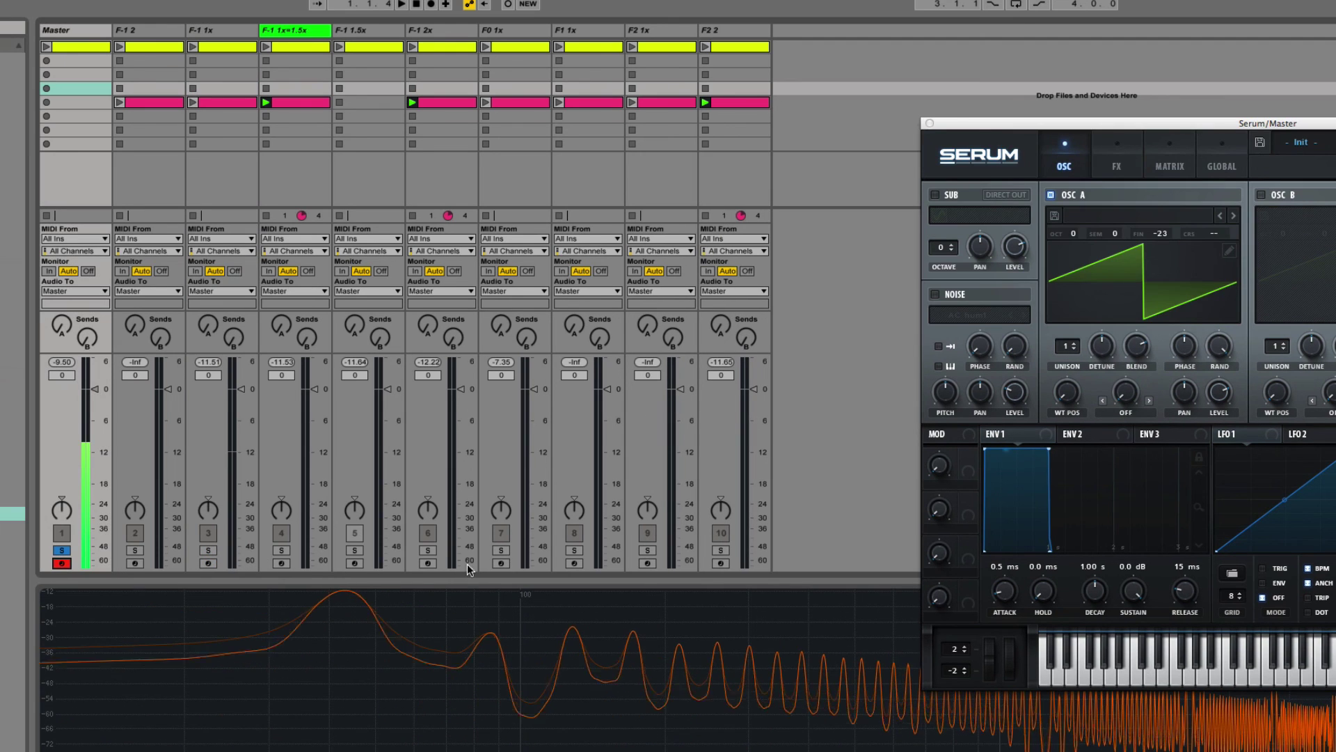
Alternate the armed and soloed track between F0 1x and F-1 1x to compare their sound
left_click(501, 550)
left_click(501, 563)
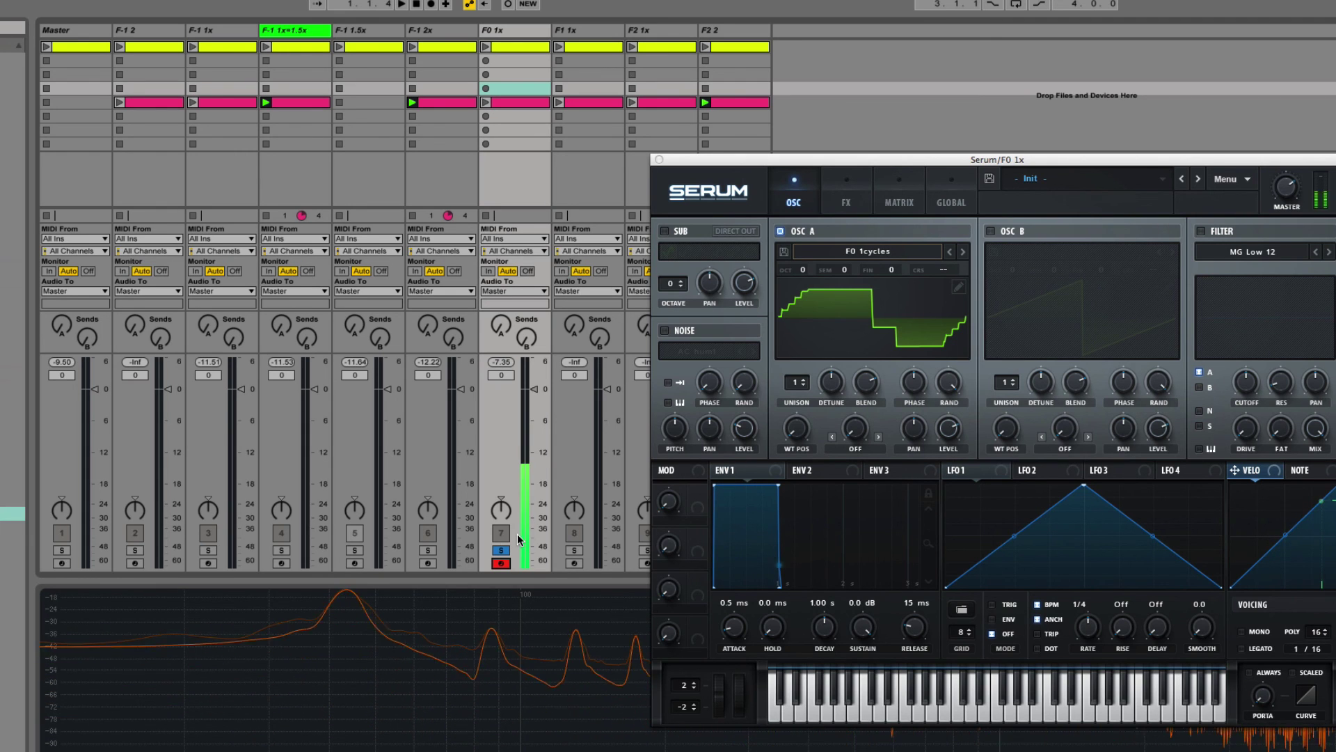
left_click(209, 563)
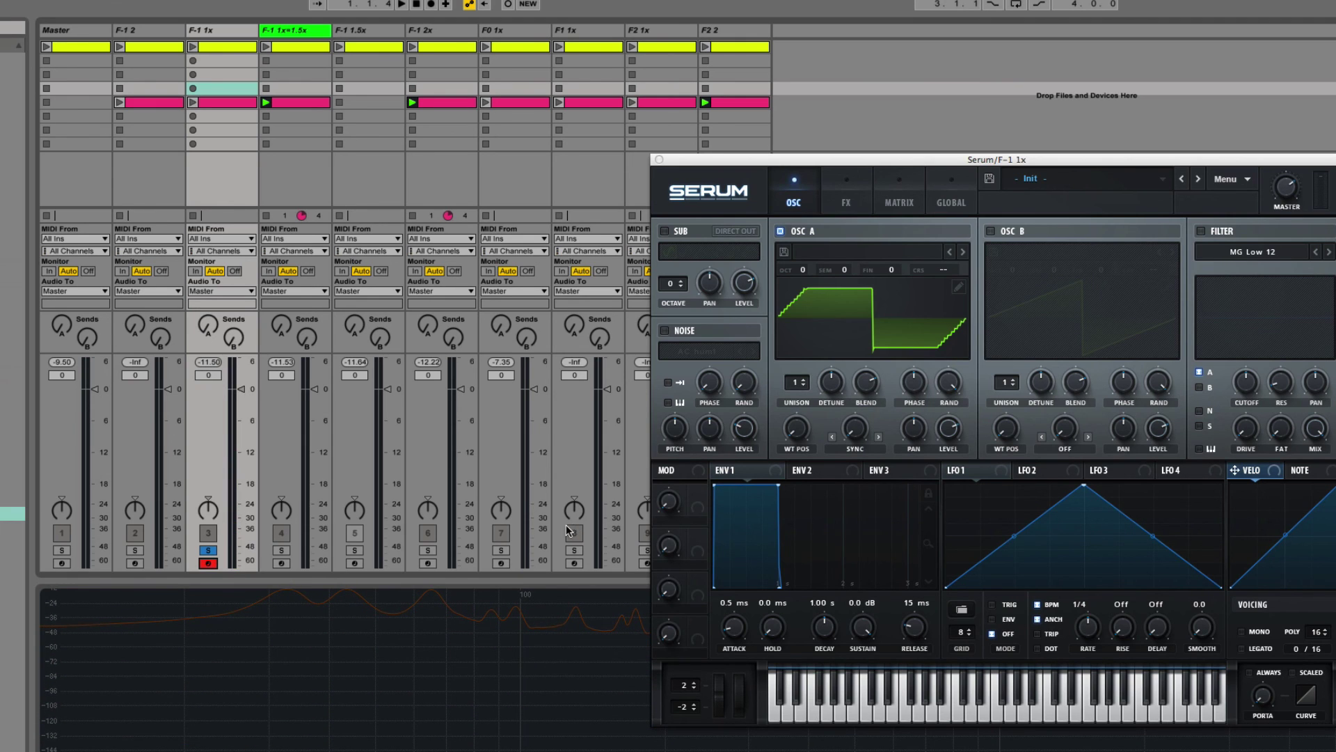
left_click(502, 562)
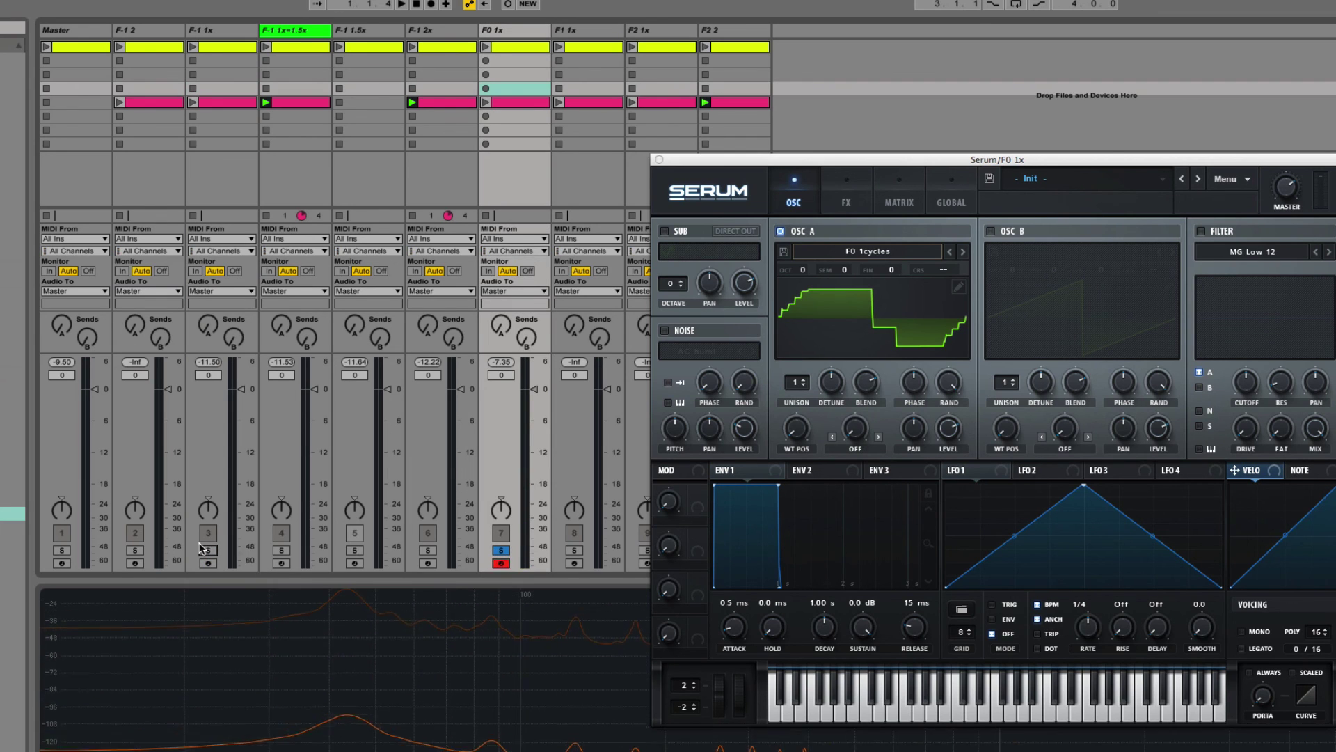
left_click(208, 563)
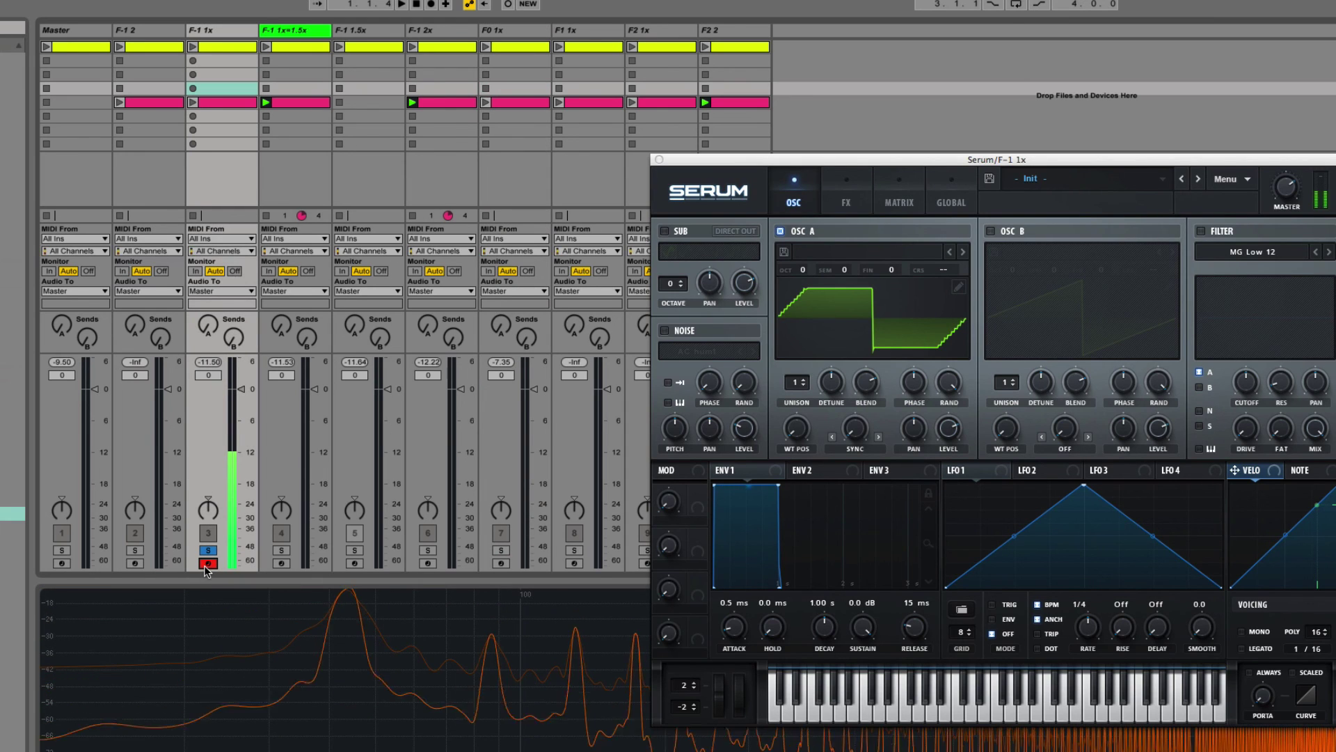
Alternate arming between the Master and F-1 1x tracks, turn off the Master solo, and leave Master armed
left_click(59, 562)
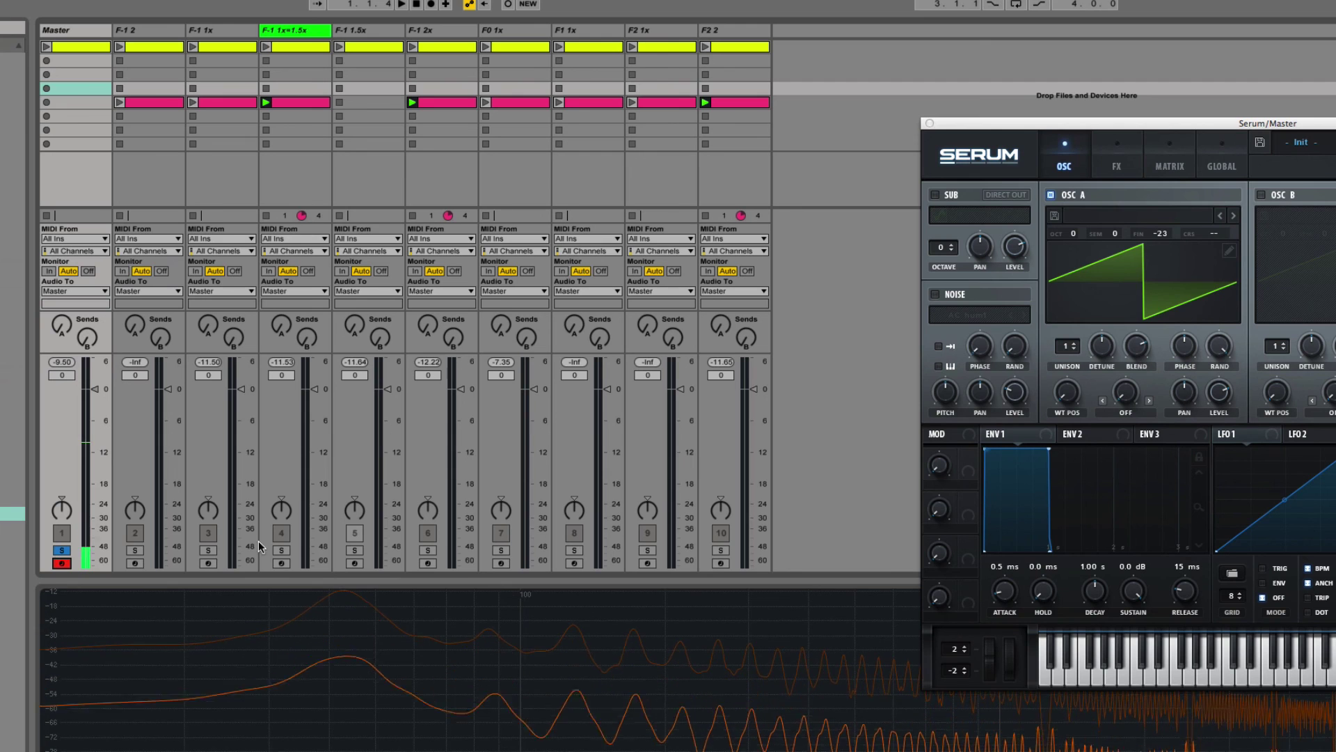
left_click(208, 563)
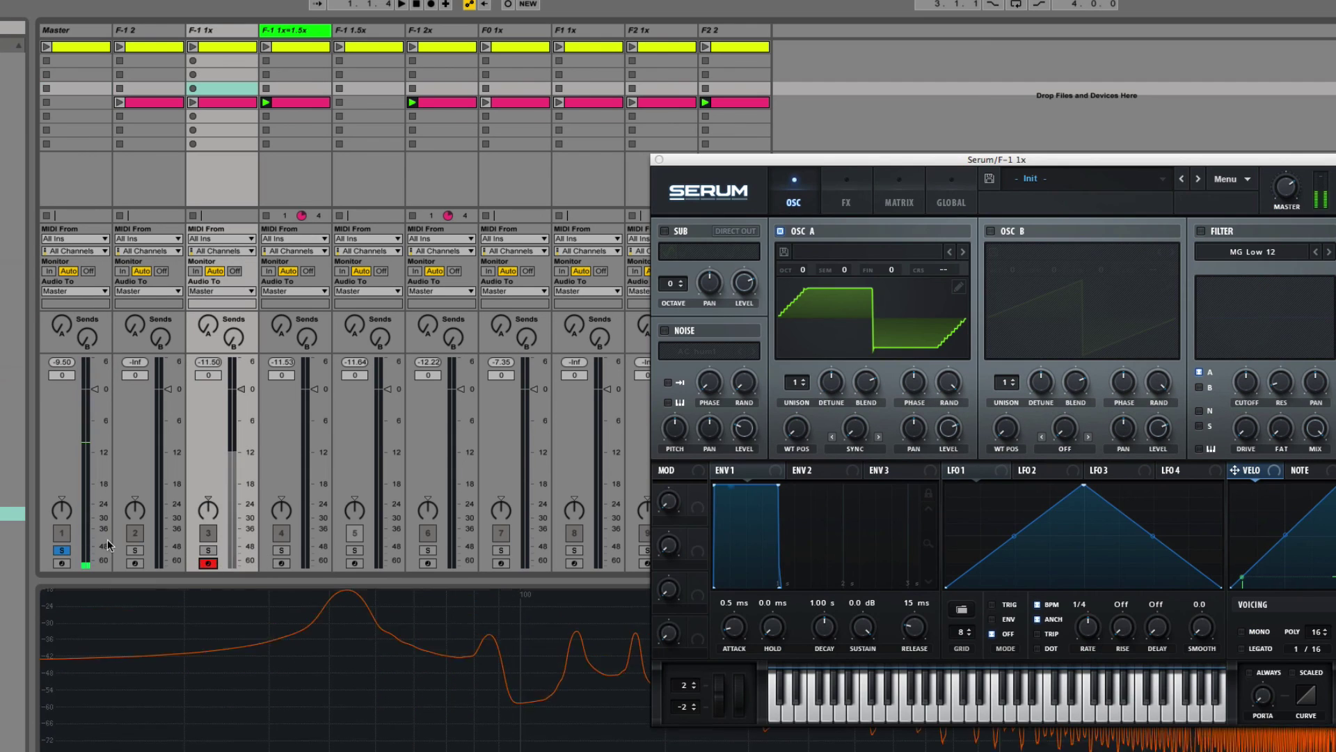
left_click(61, 550)
left_click(60, 562)
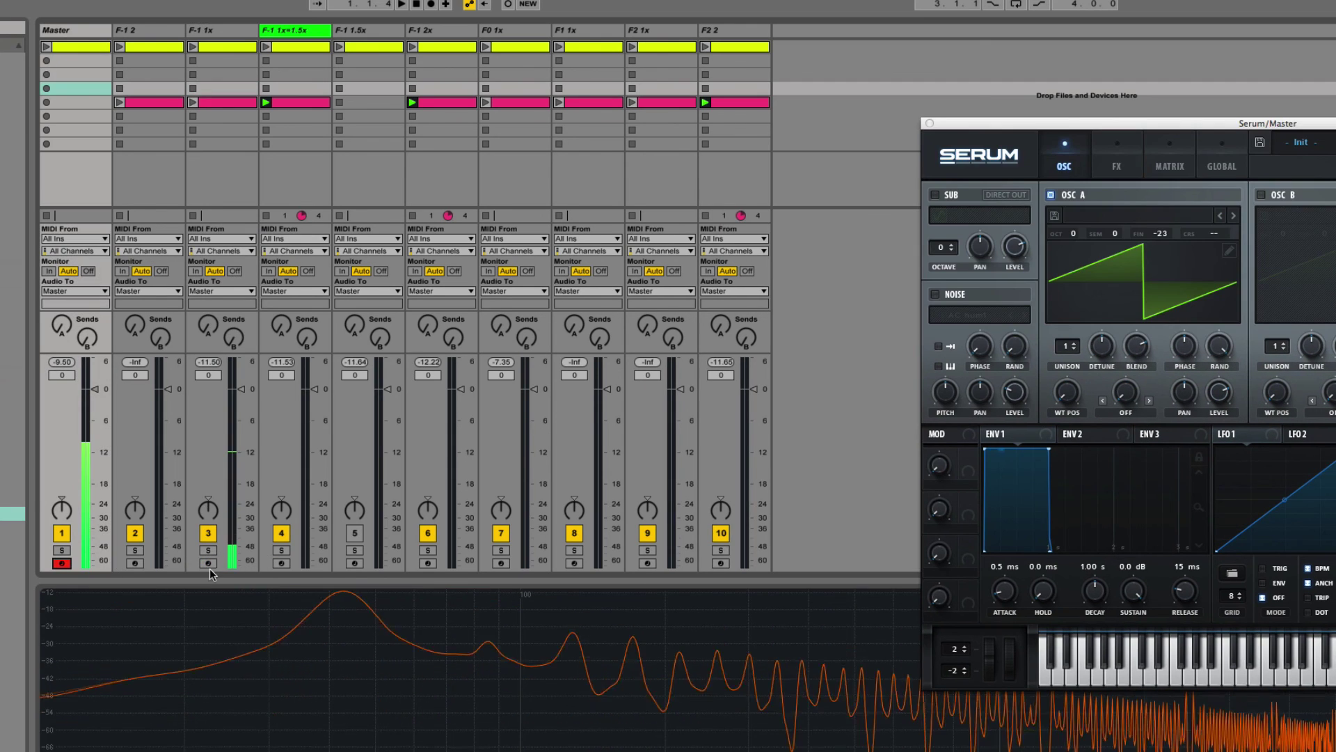
Alternate arming between F-1 1x and F-1 2x to compare them, and leave F-1 2x armed and selected
left_click(205, 564)
left_click(428, 563)
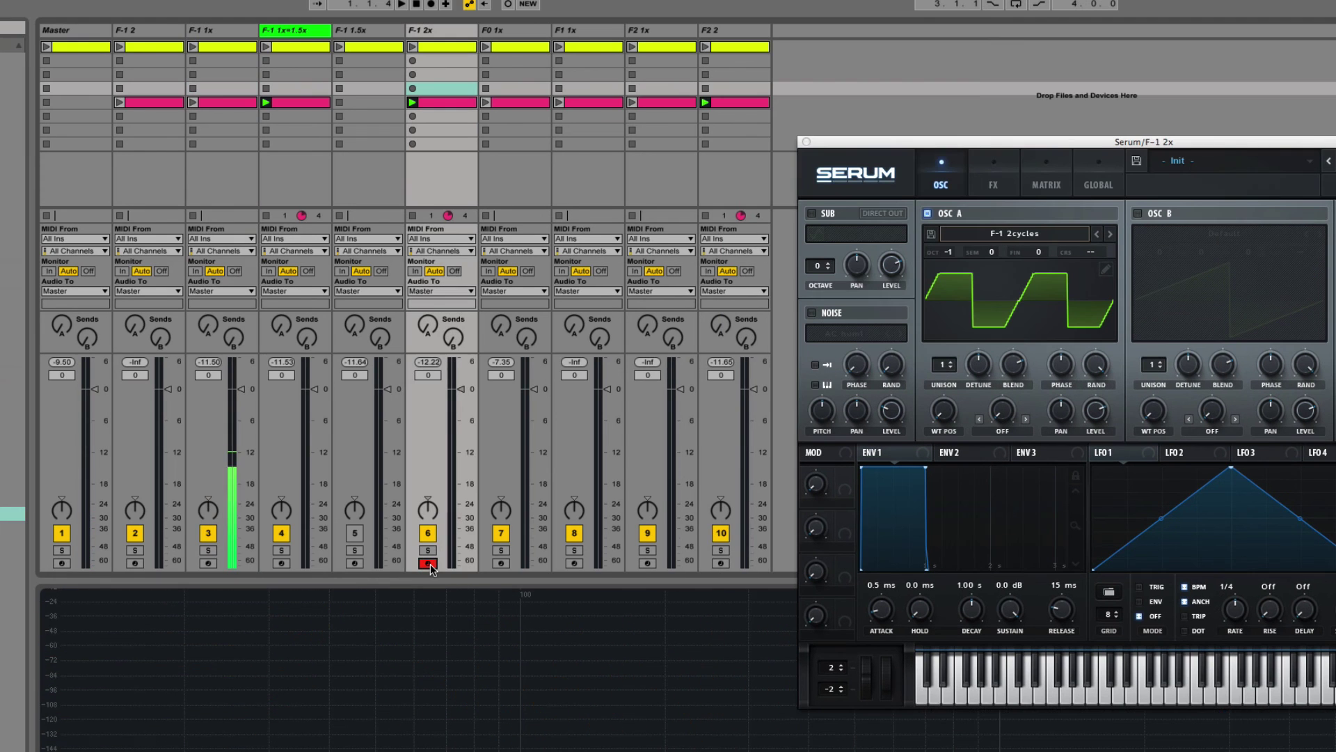
left_click(214, 562)
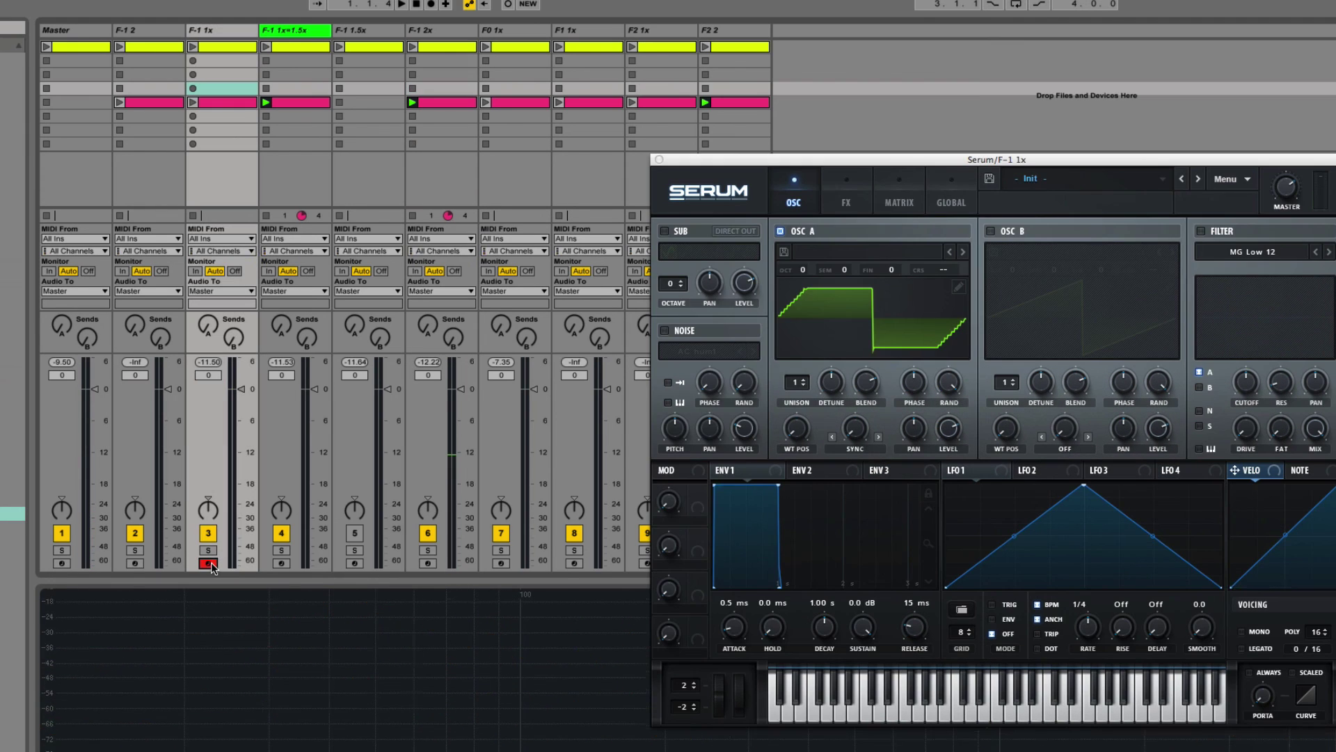
left_click(427, 563)
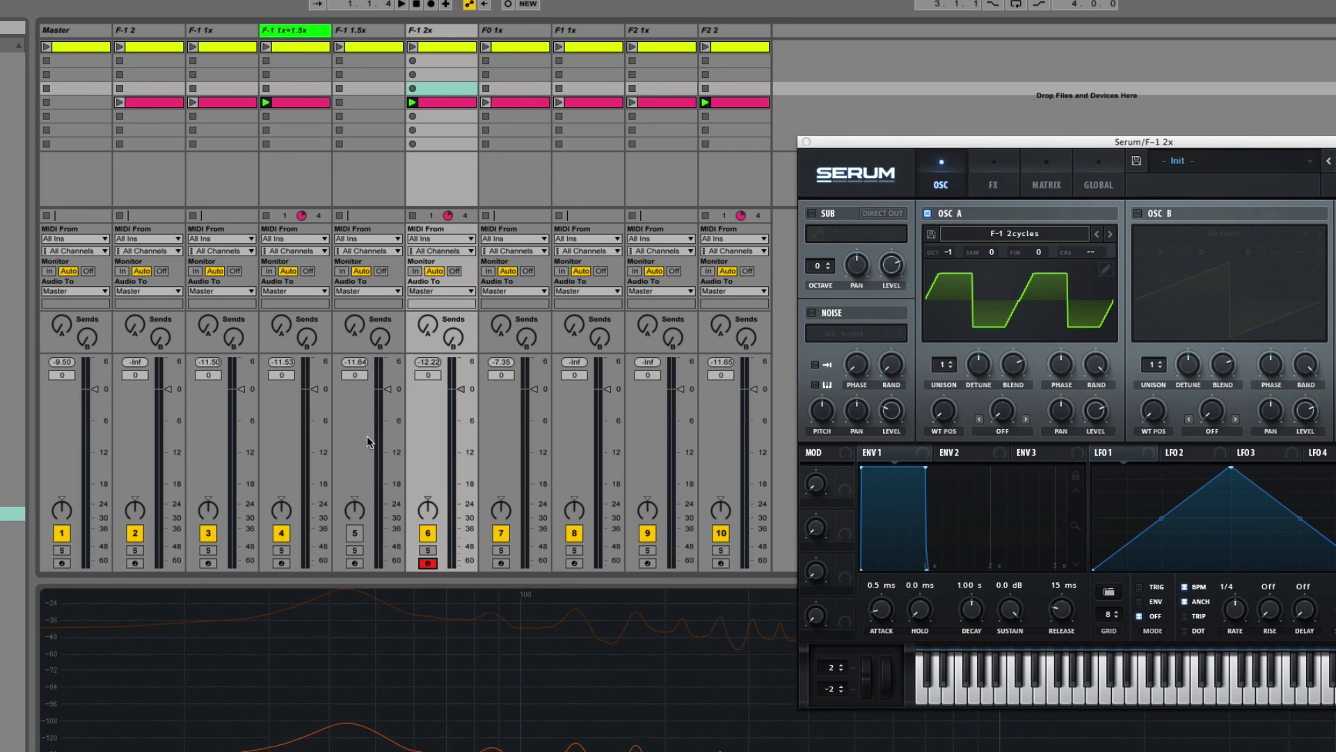
left_click(443, 33)
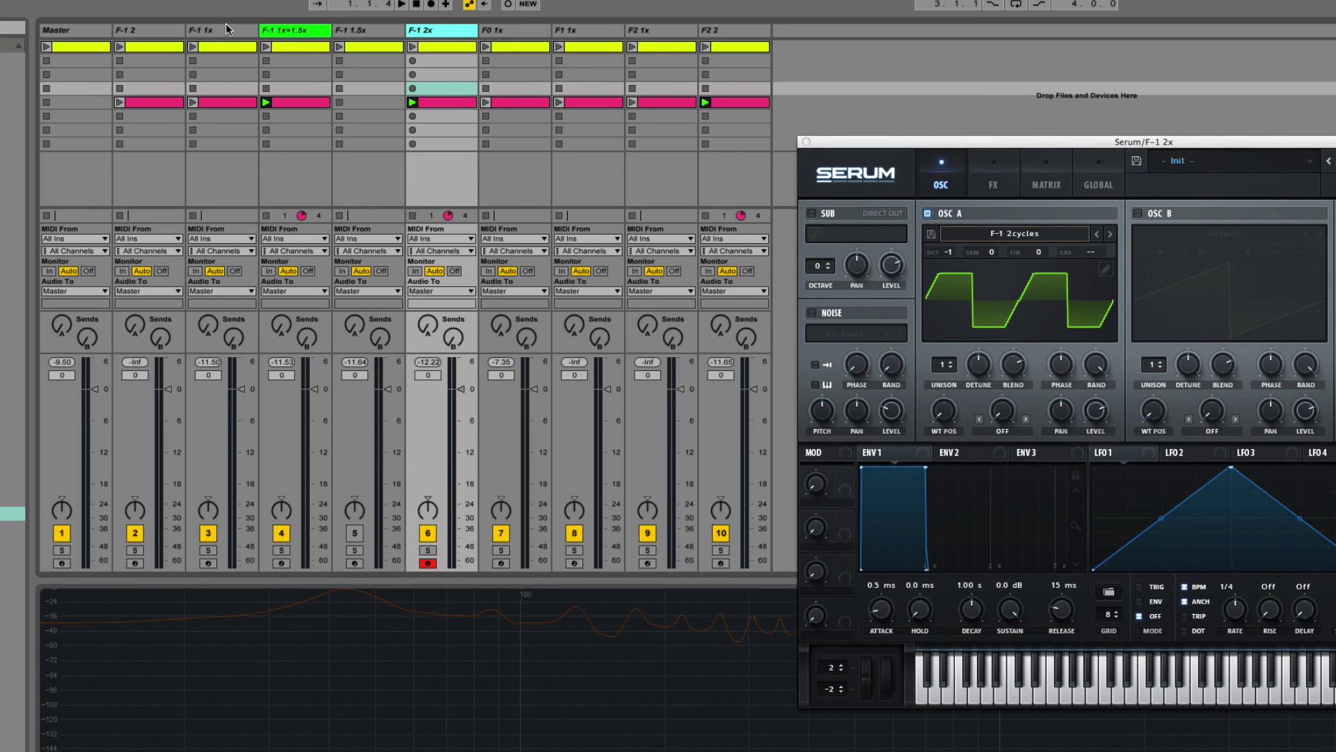
Arm the F0 1x, F-1 1x and Master tracks one after another to compare their sound and spectrum
left_click(531, 34)
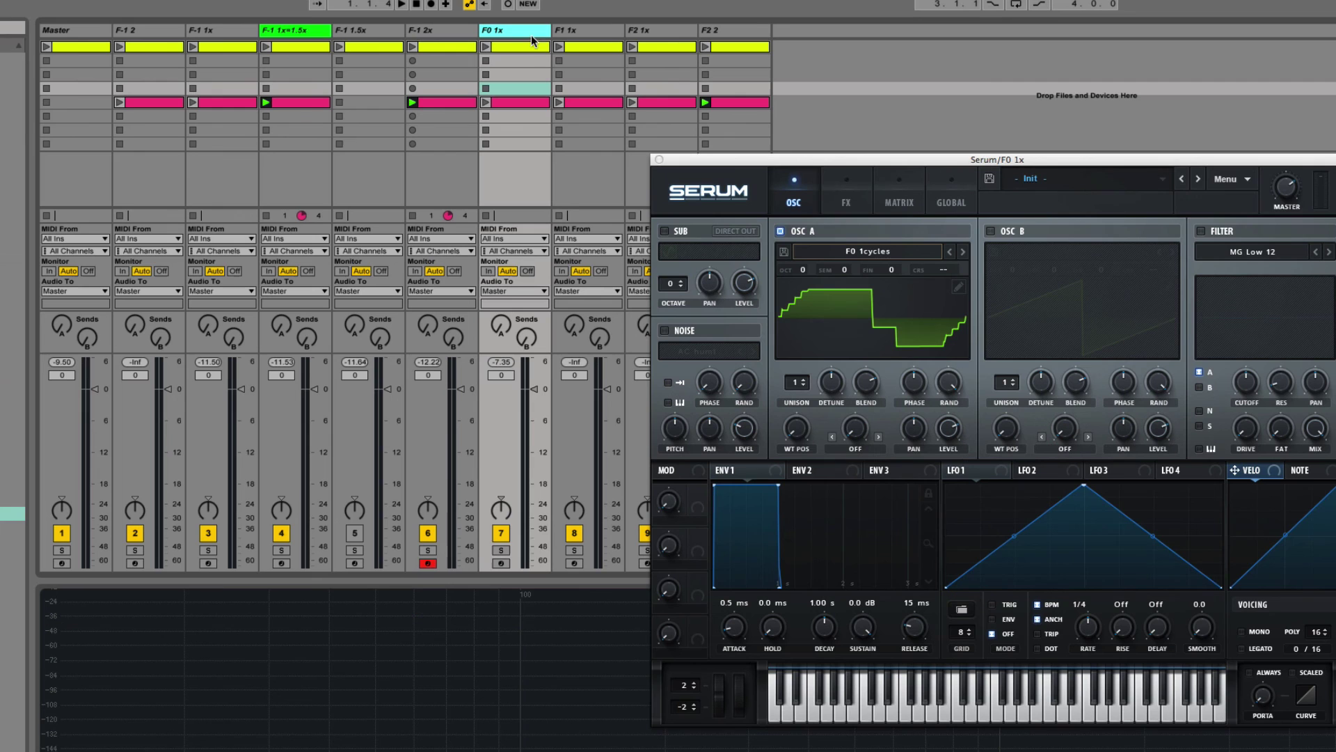
left_click(501, 563)
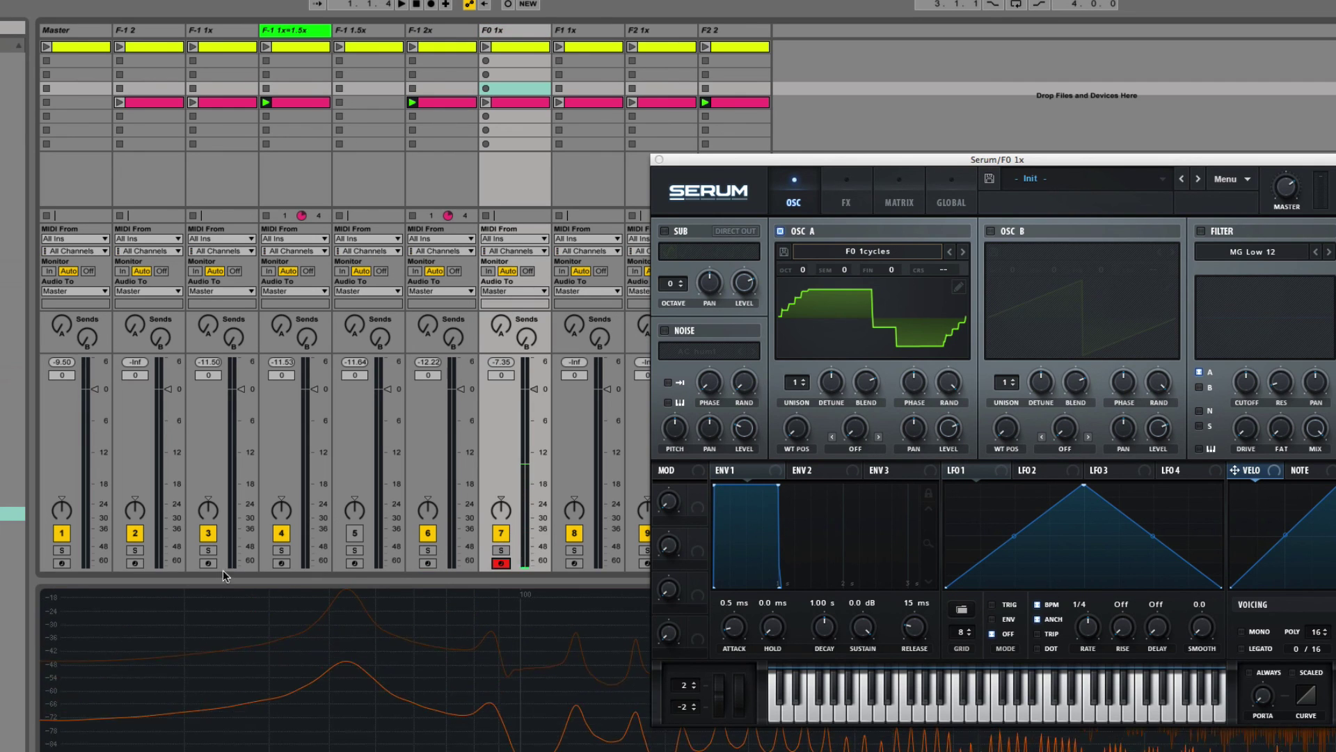
left_click(204, 31)
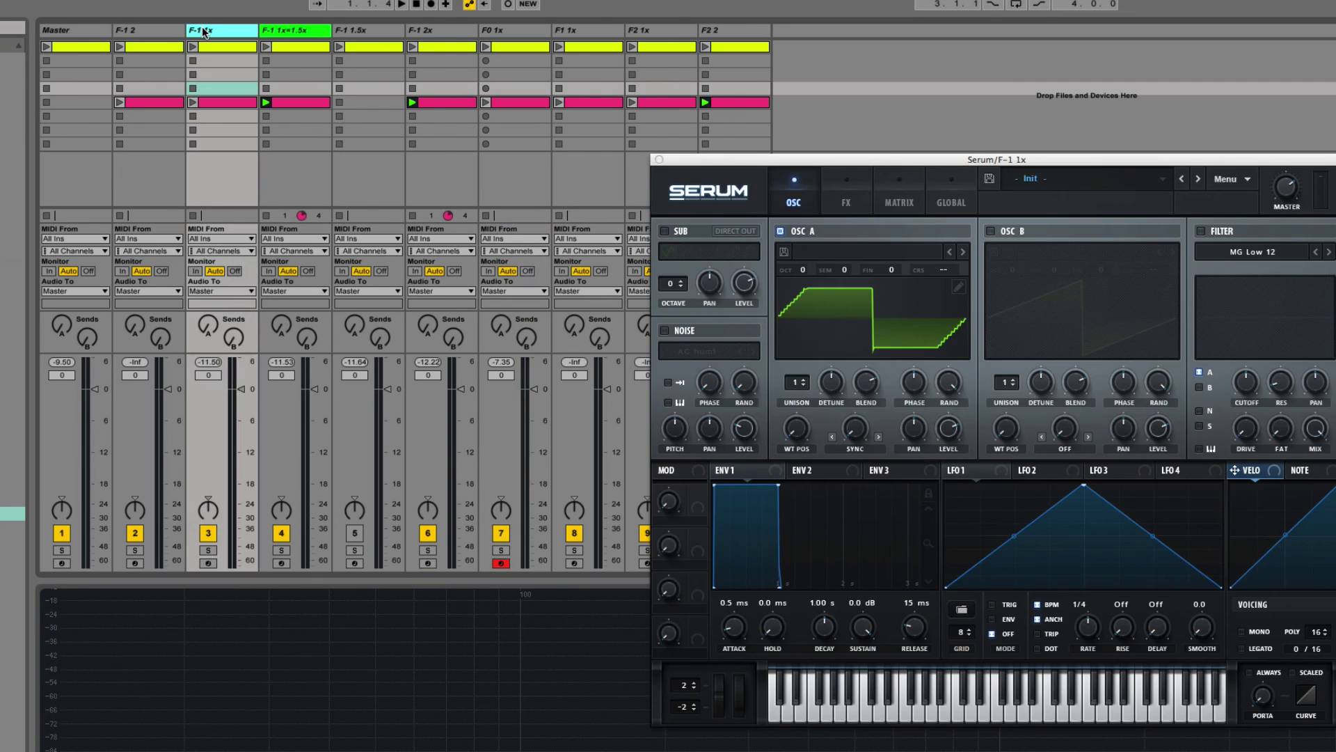
left_click(209, 564)
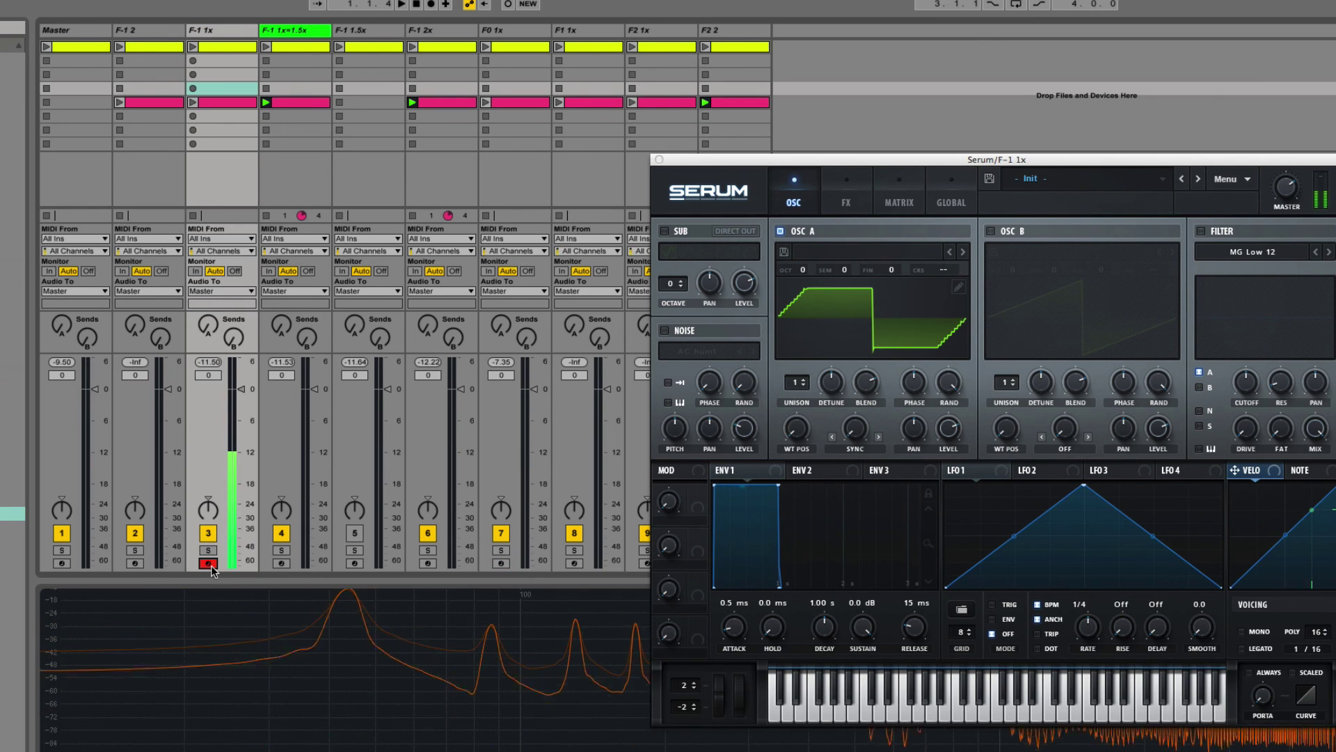
left_click(63, 563)
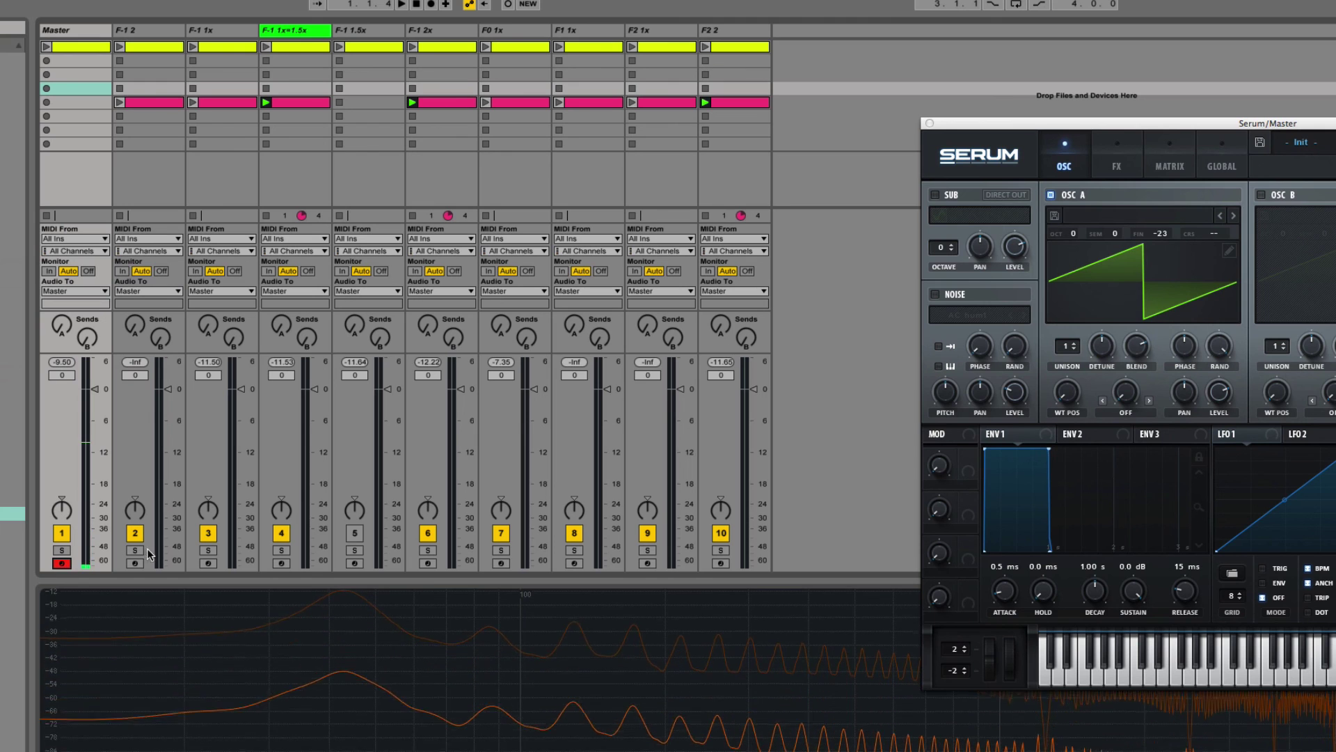
Move the F0 1x Serum window clear of the mixer and alternate arming F0 1x, Master and F-1 2x, leaving F0 1x armed
left_click(499, 563)
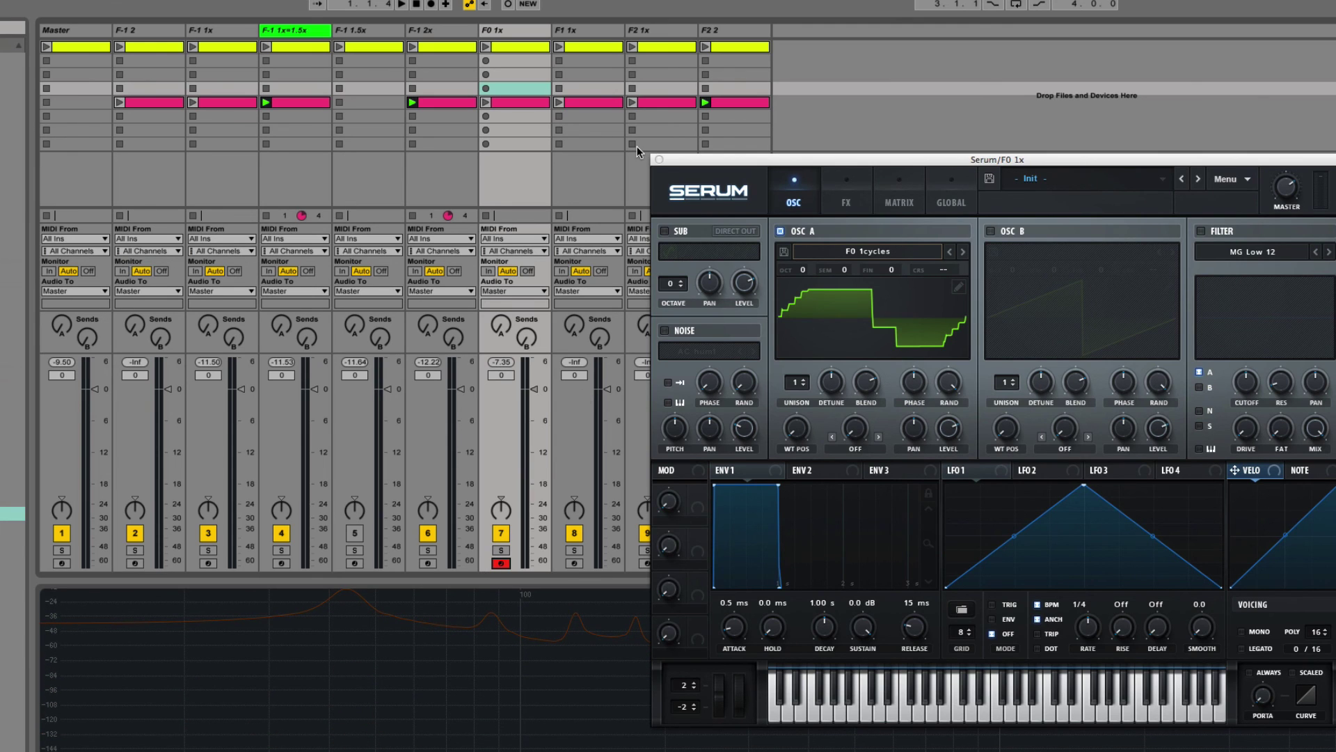
left_click_drag(719, 158, 914, 93)
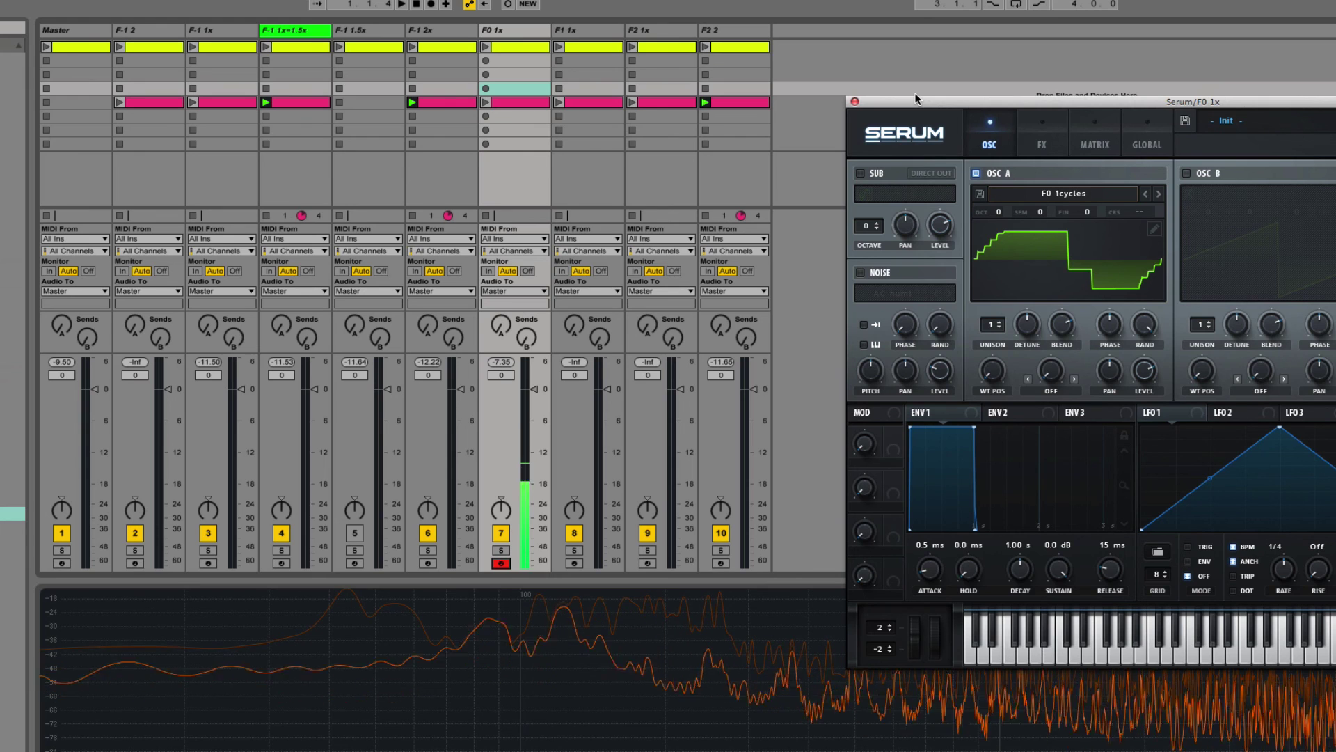
left_click(61, 563)
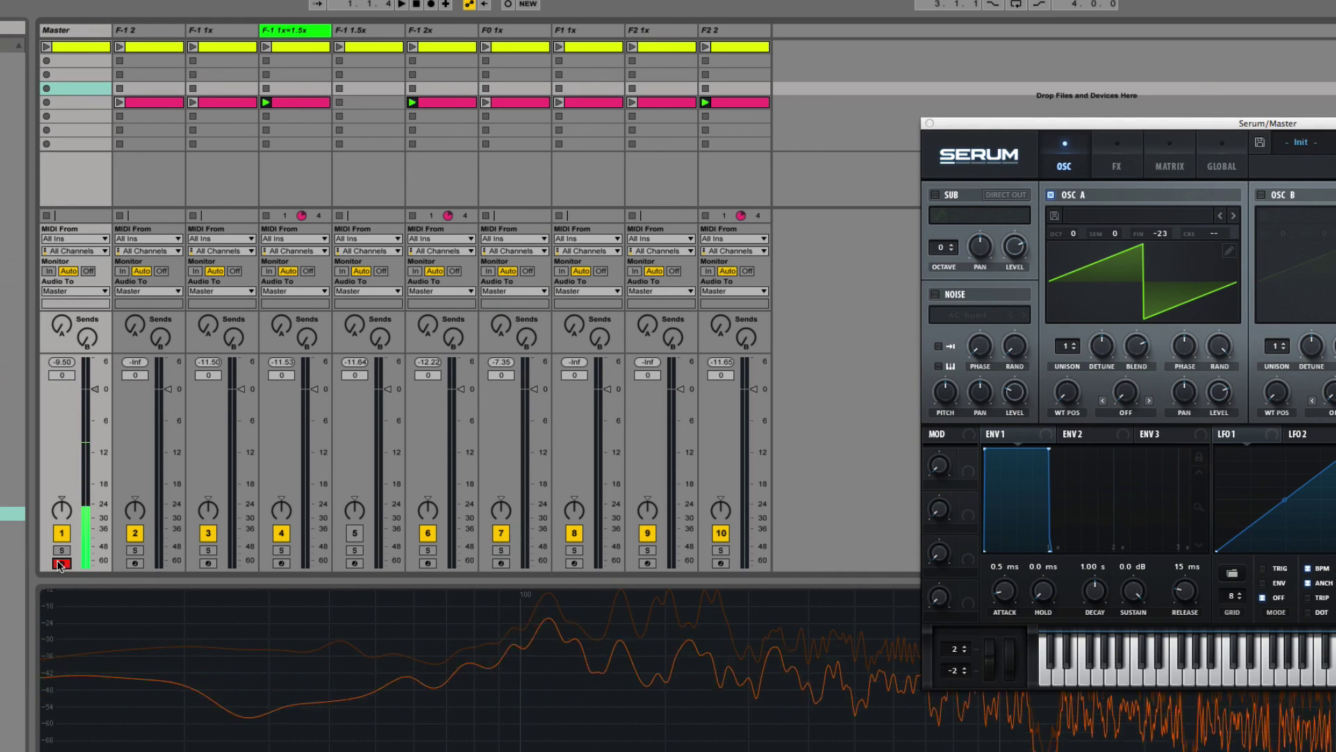
left_click(428, 562)
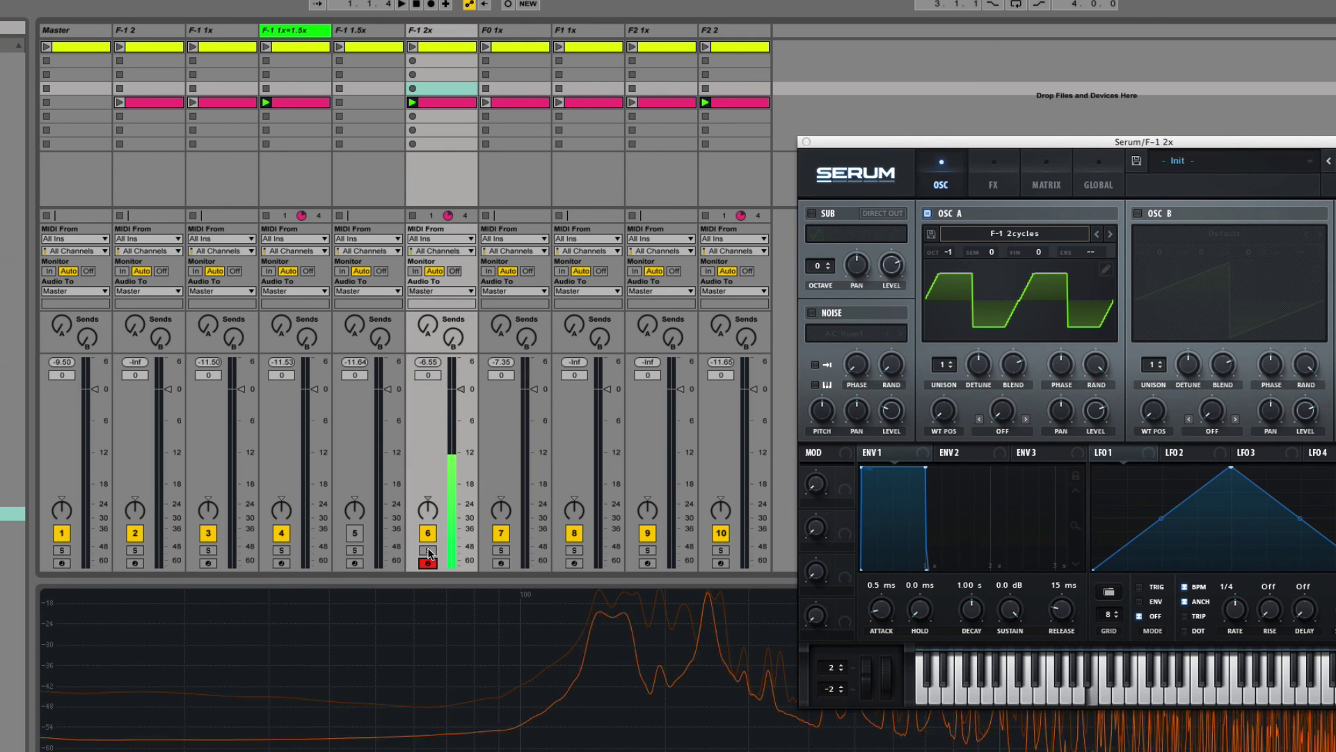
left_click(501, 562)
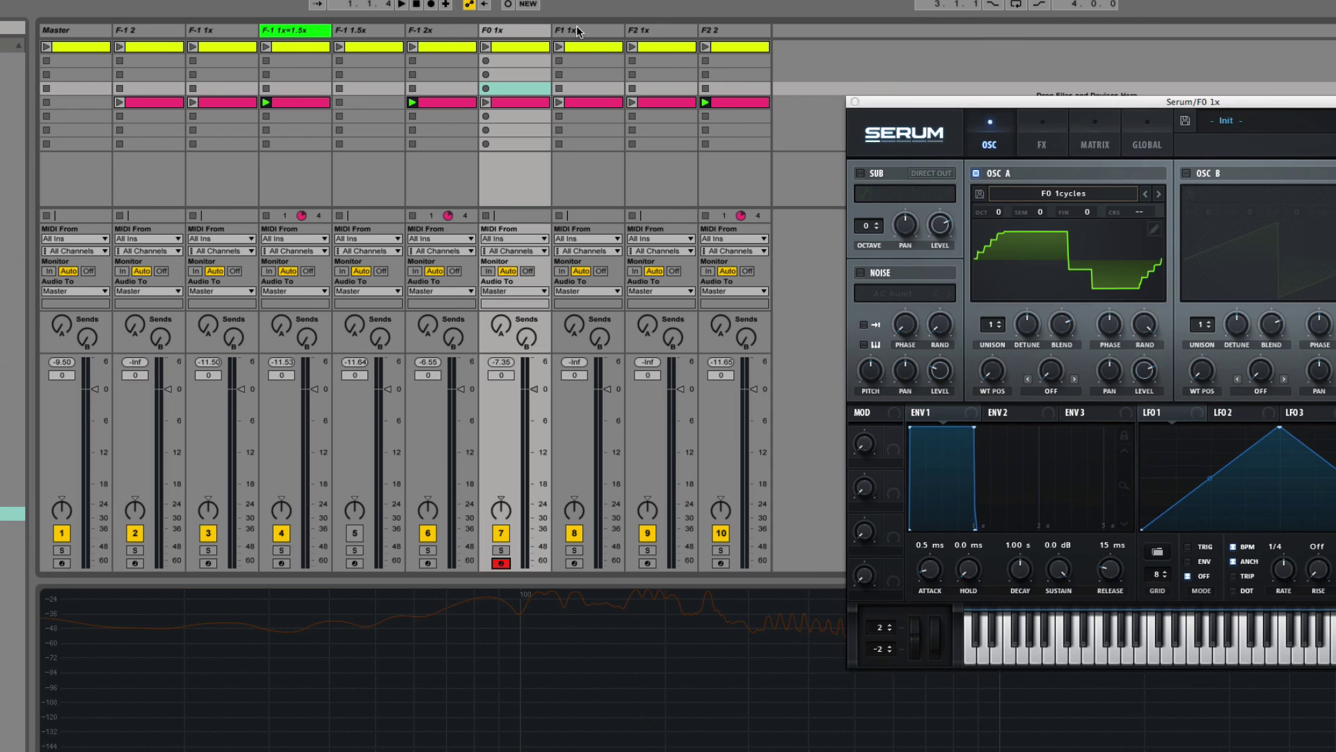
Switch the selection between the F1 1x, F0 1x and F2 1x tracks to compare their Serum oscillator waveforms
left_click(597, 30)
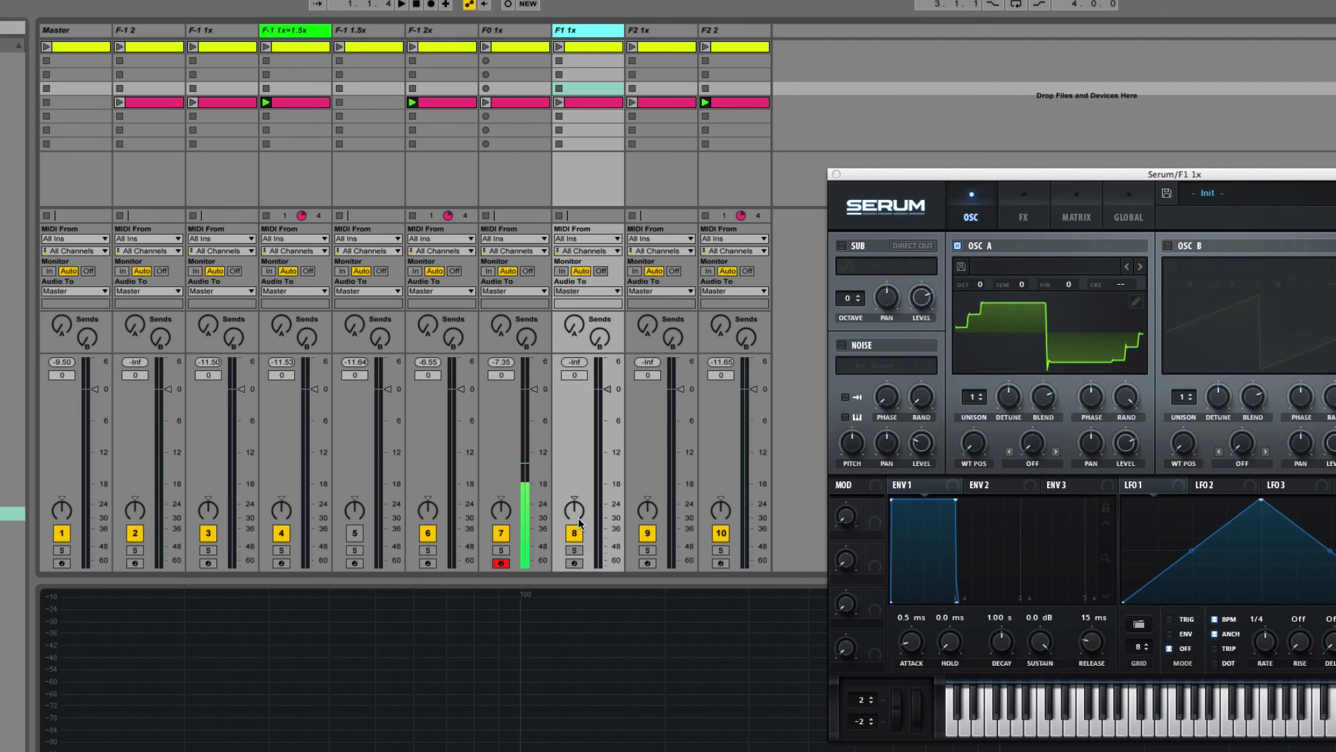
left_click(510, 30)
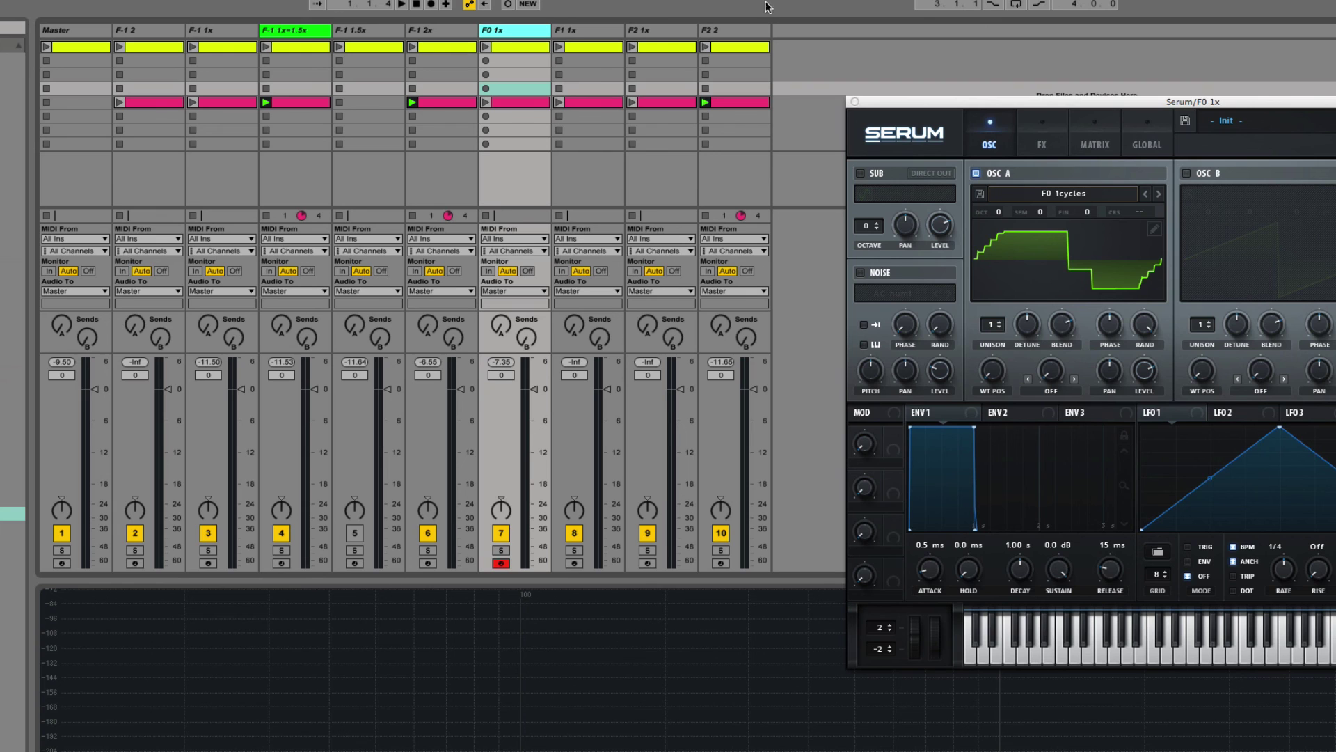
left_click(654, 32)
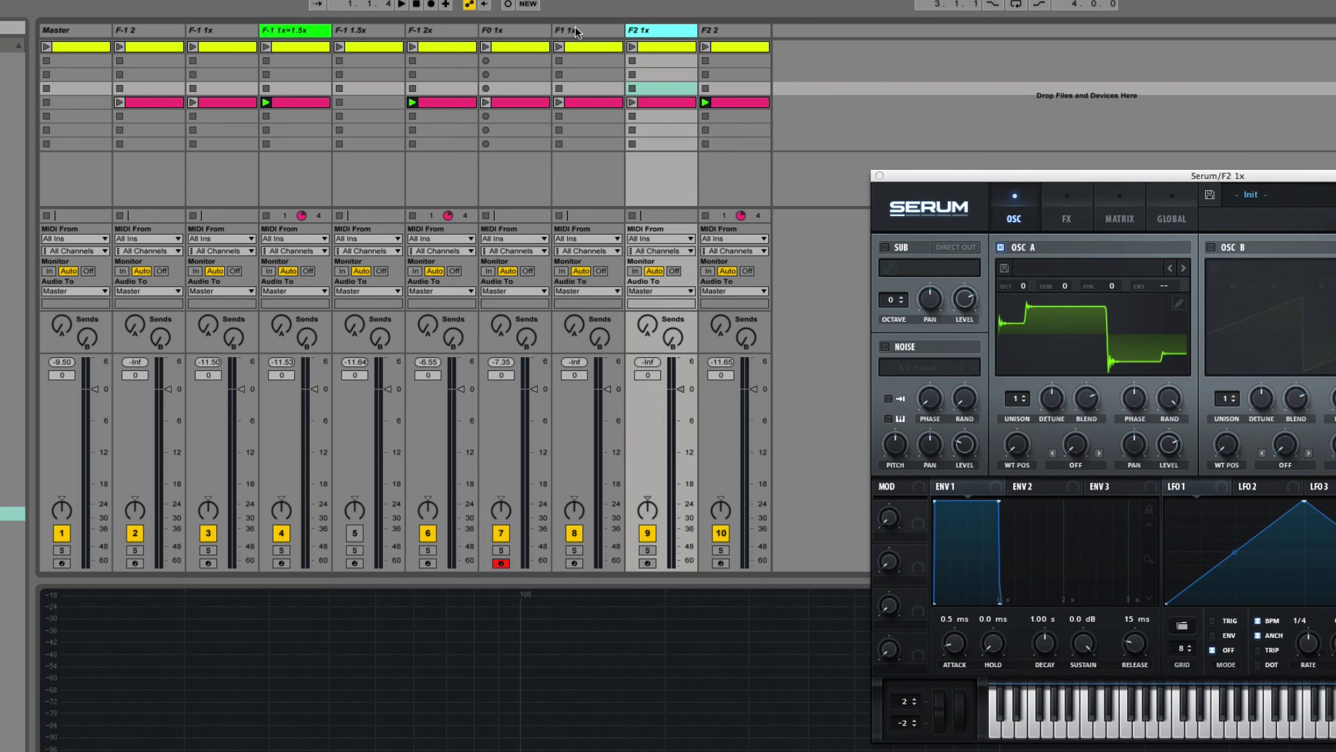
left_click(531, 32)
Solo and arm F1 1x, clear the solo, and alternate arming with Master to compare them, leaving F1 1x armed
left_click(588, 543)
left_click(575, 562)
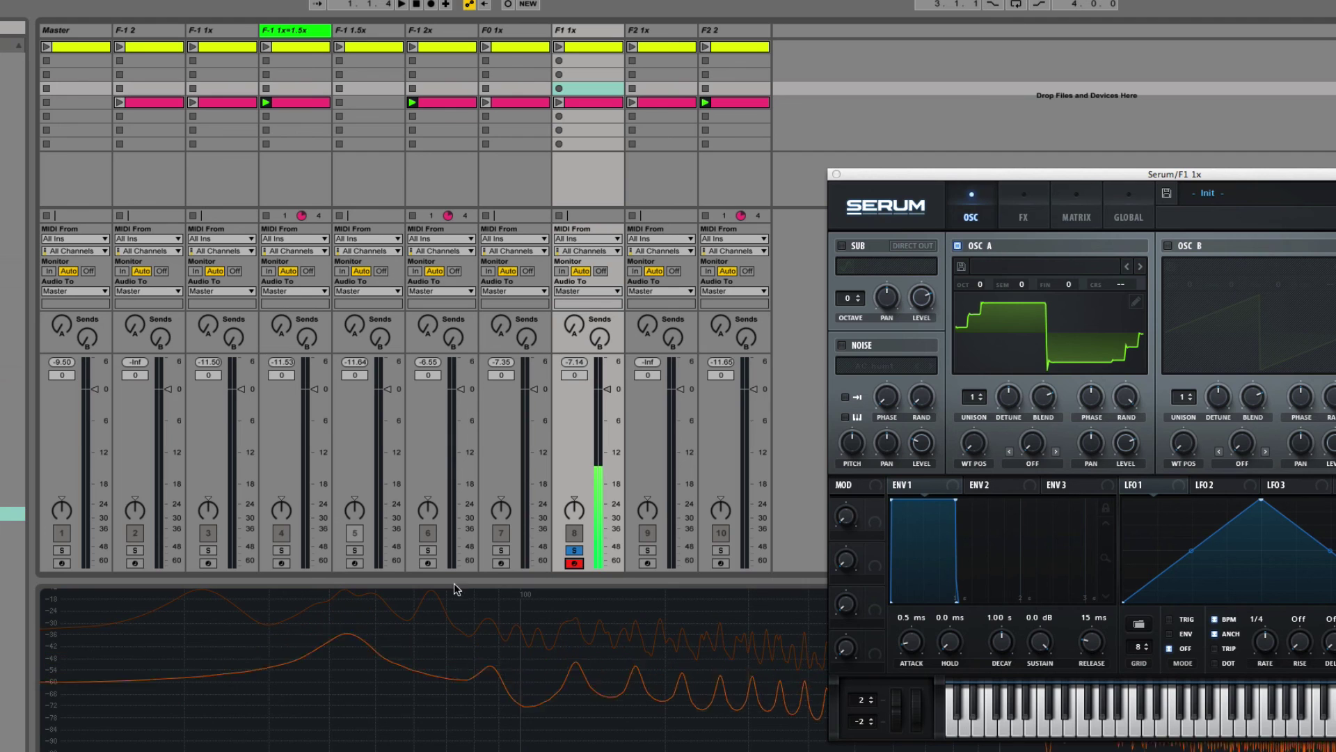
left_click(62, 563)
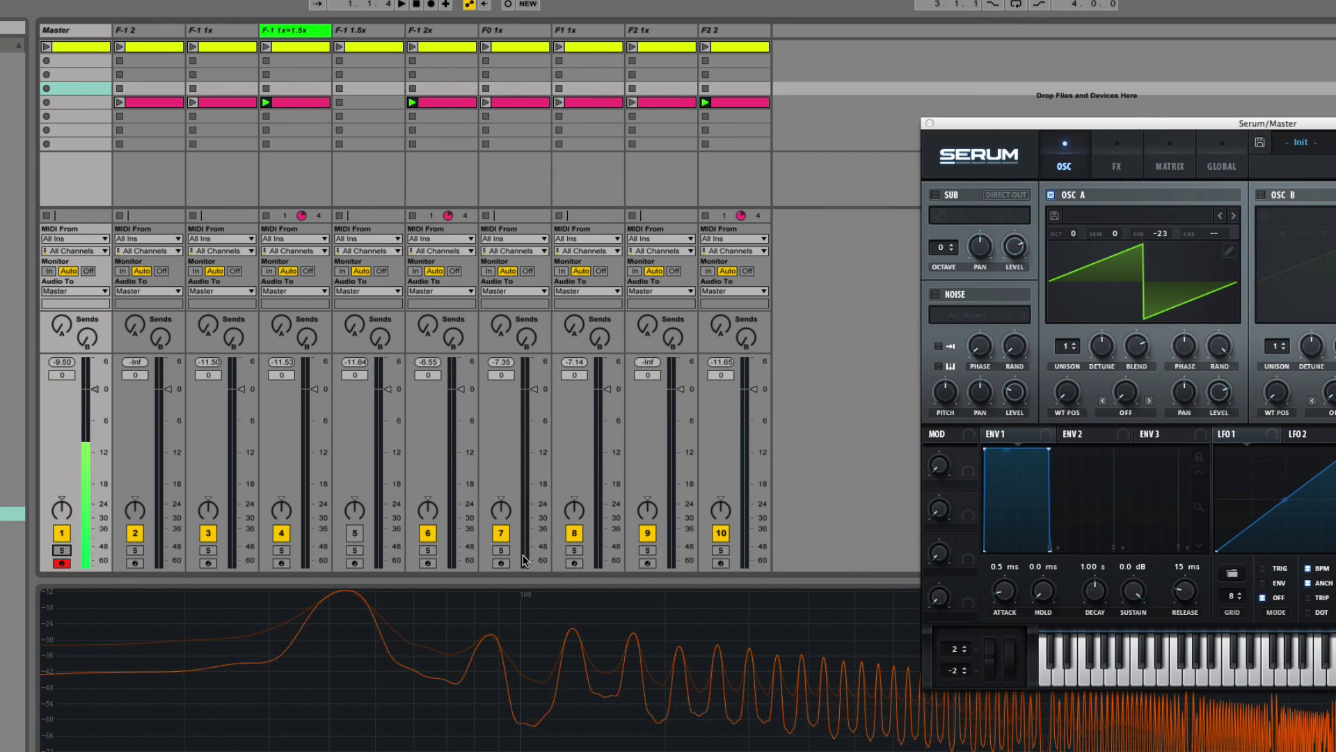
left_click(574, 563)
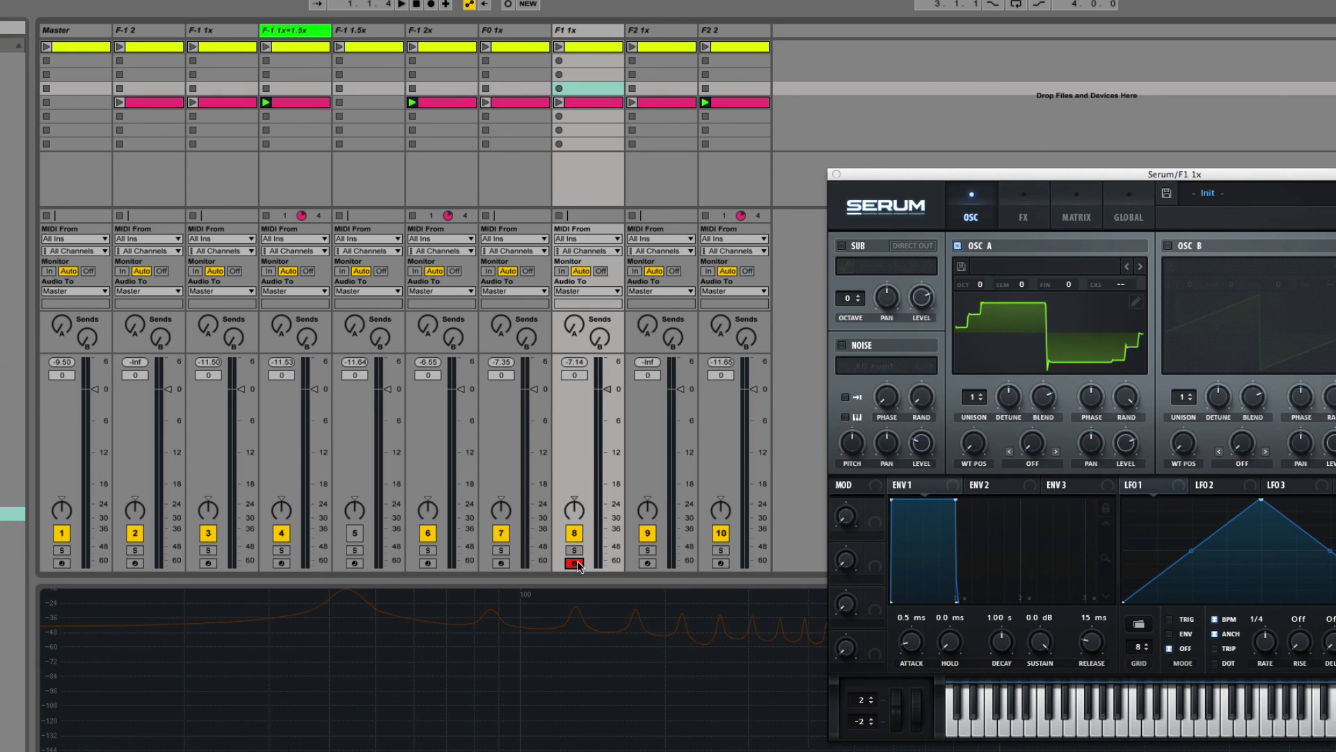
left_click(62, 563)
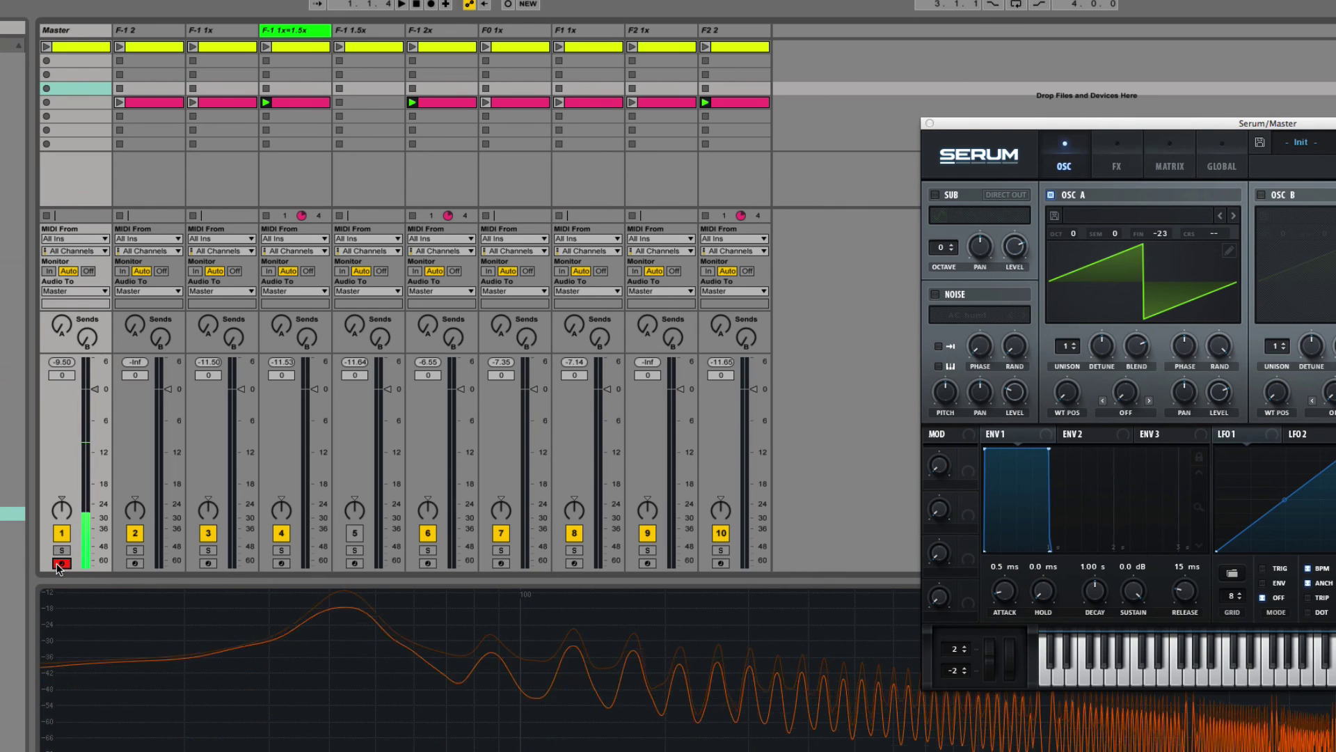
left_click(574, 563)
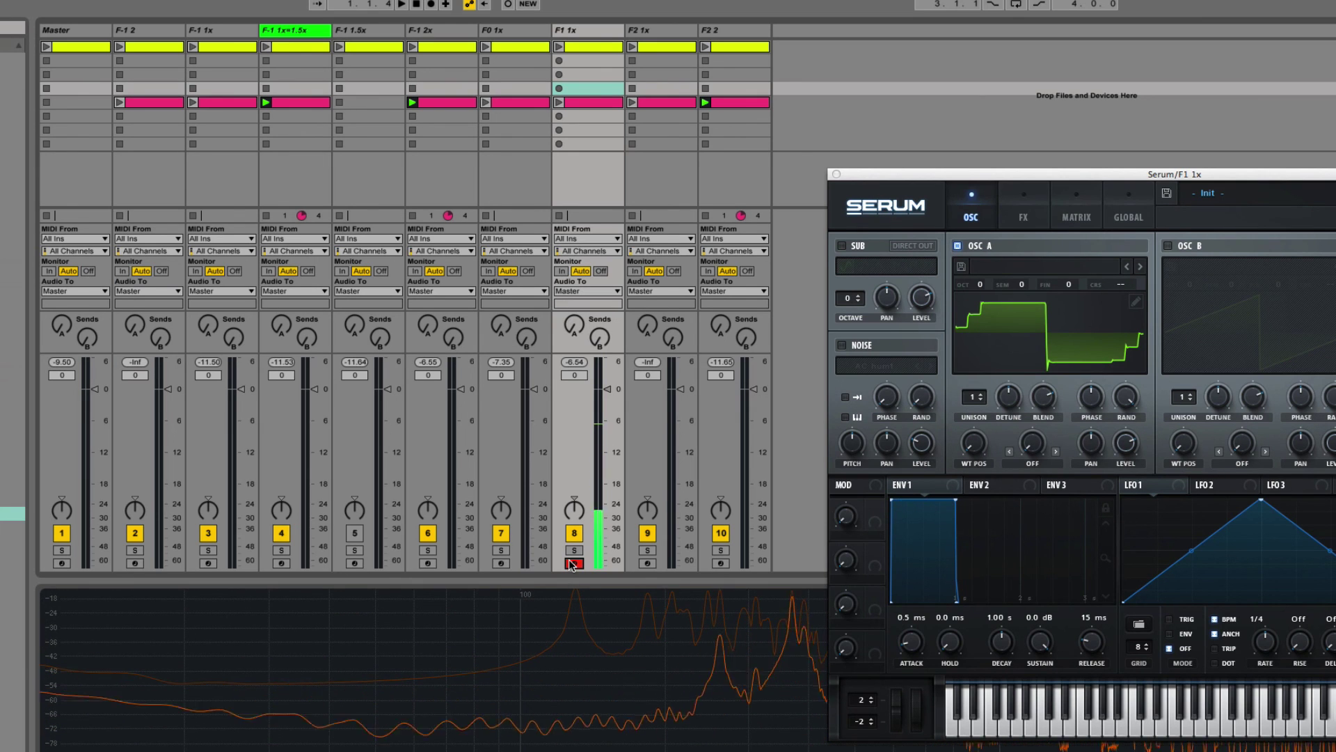
Solo and arm F2 1x followed by Master to compare their spectrum, and turn off the Master solo
left_click(635, 38)
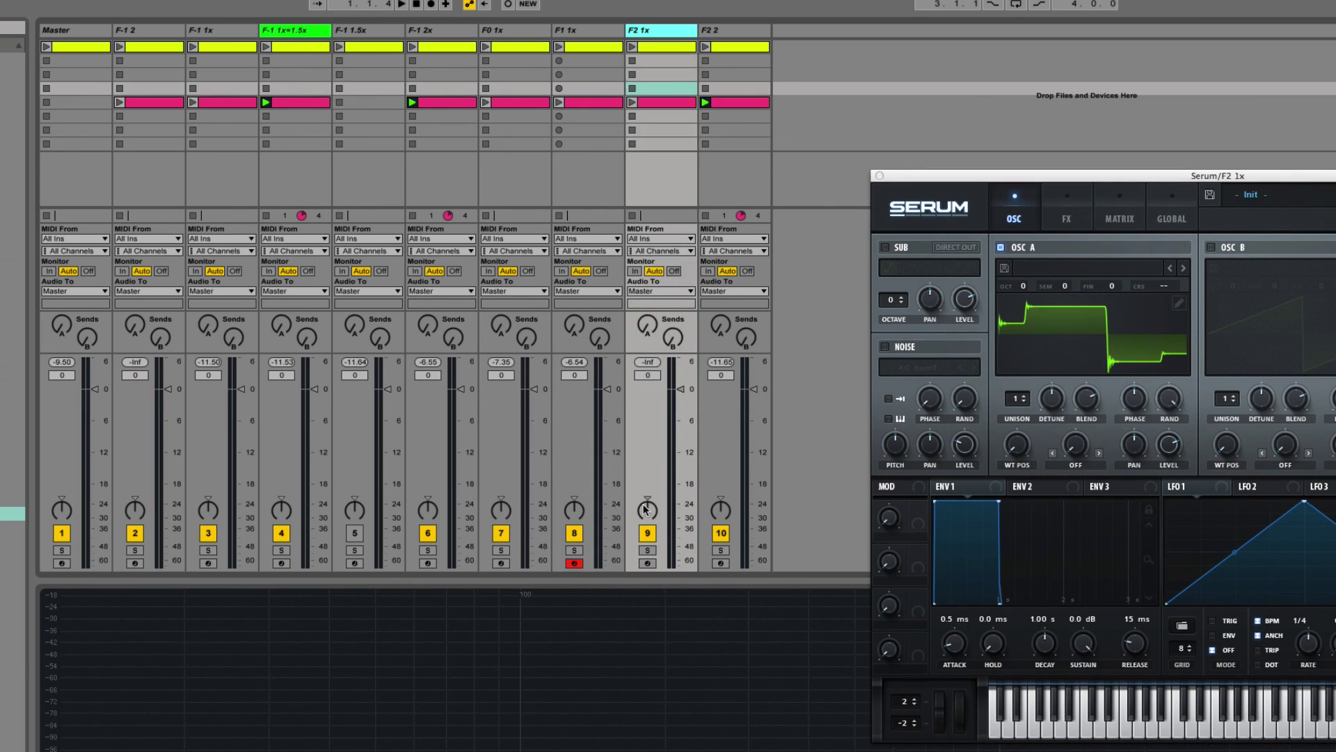
left_click(647, 550)
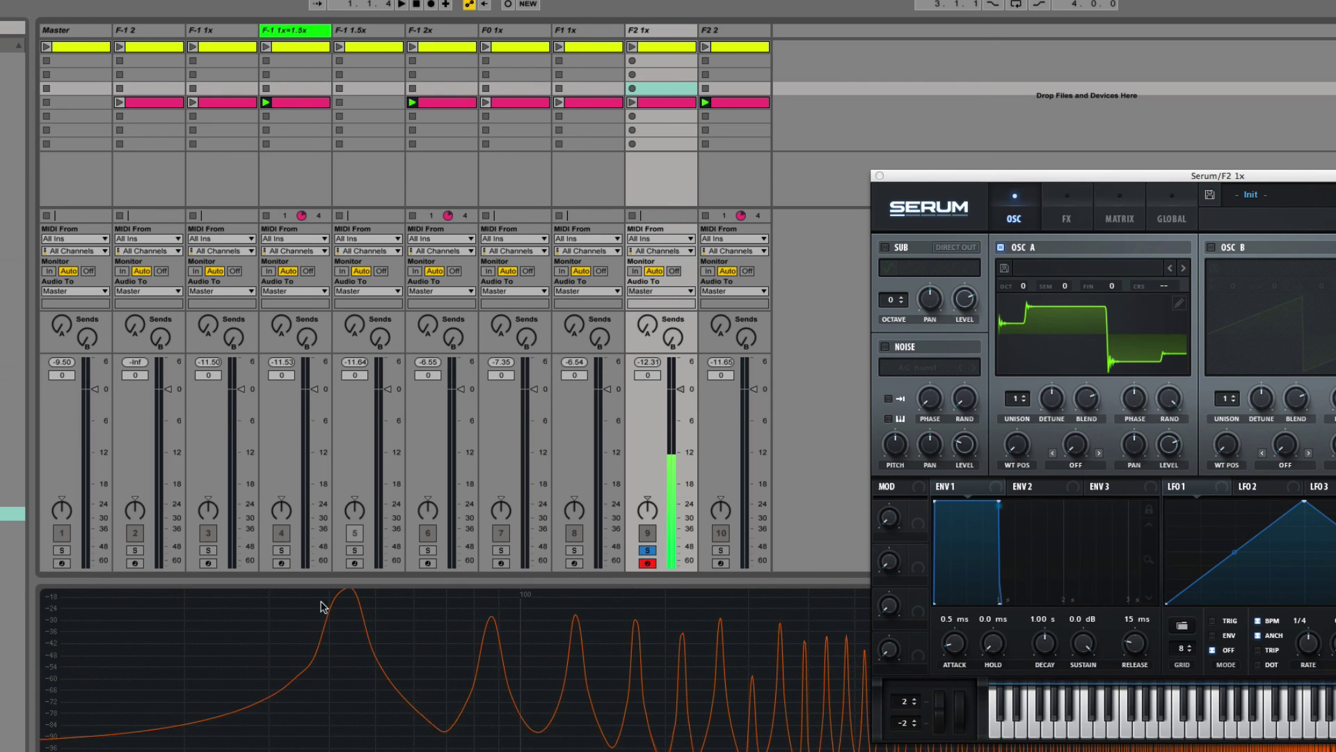
left_click(62, 563)
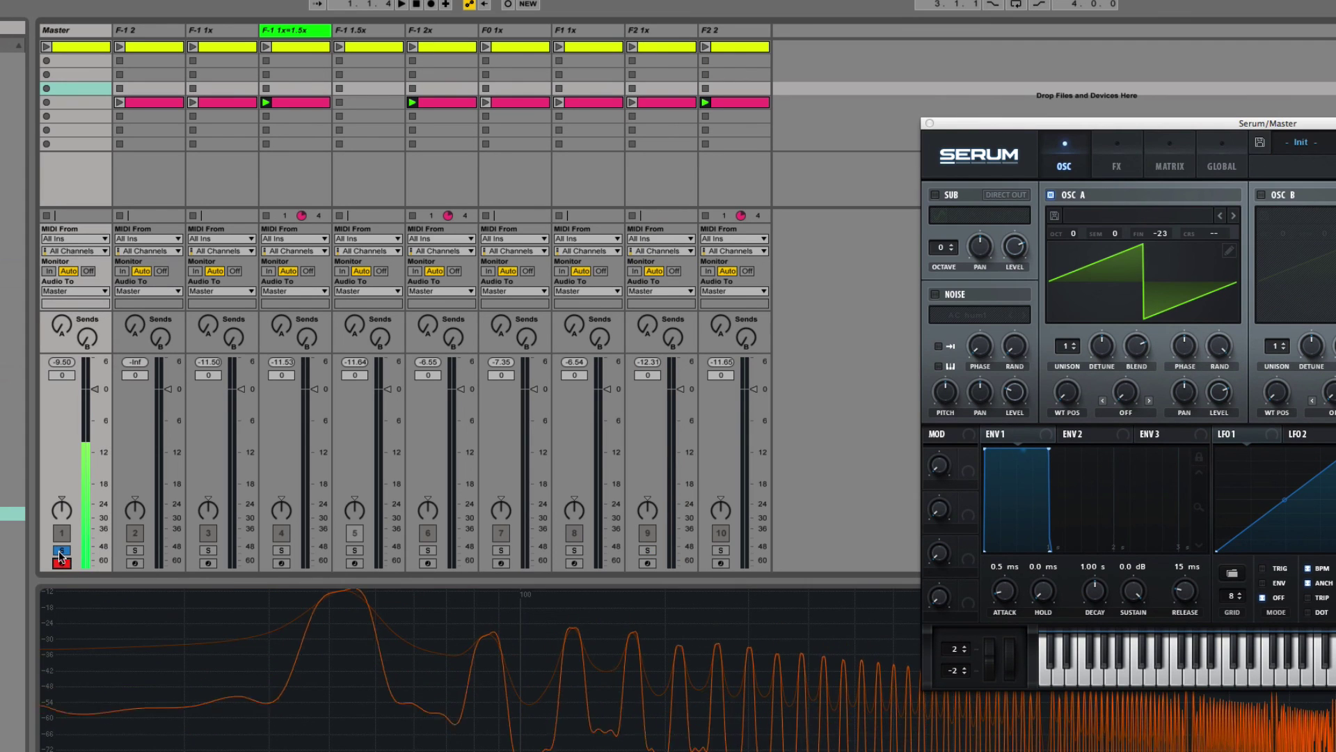
left_click(61, 550)
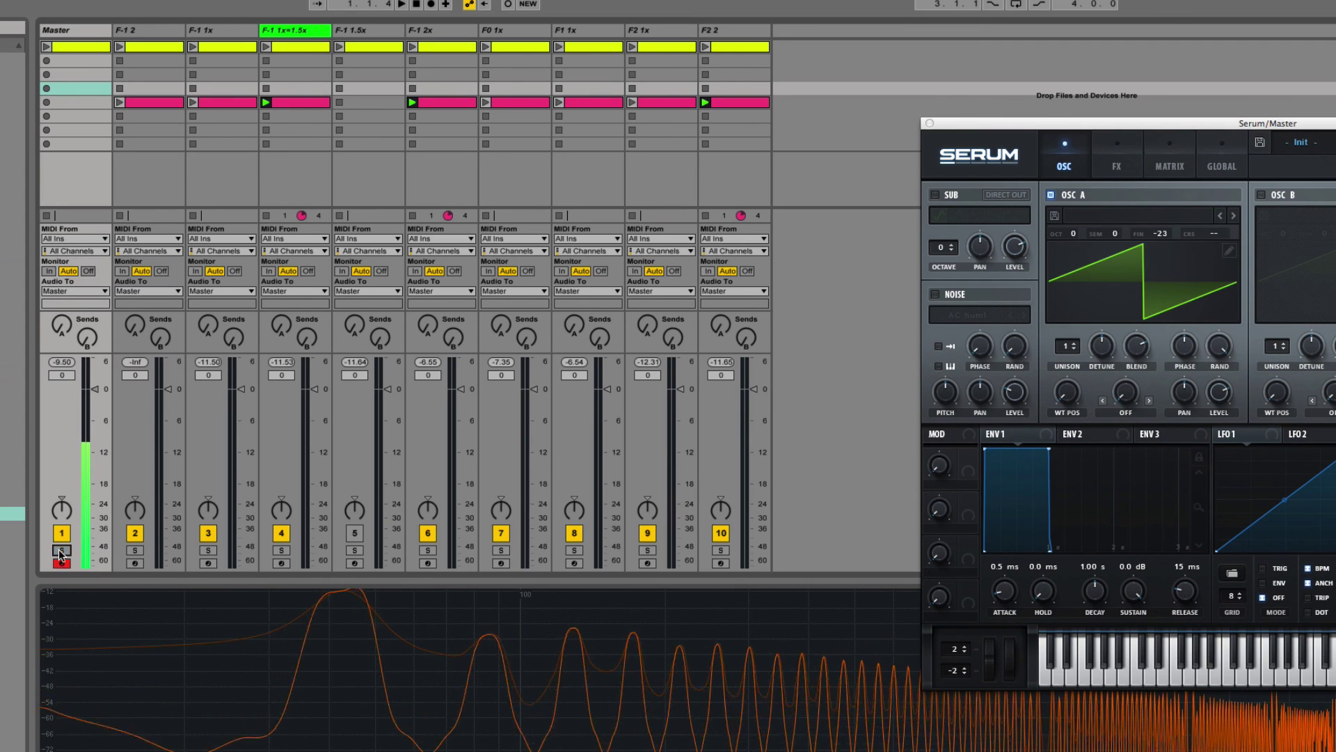
Alternate arming between F2 1x and F-1 1x to compare their sound, and leave F2 1x armed
left_click(648, 563)
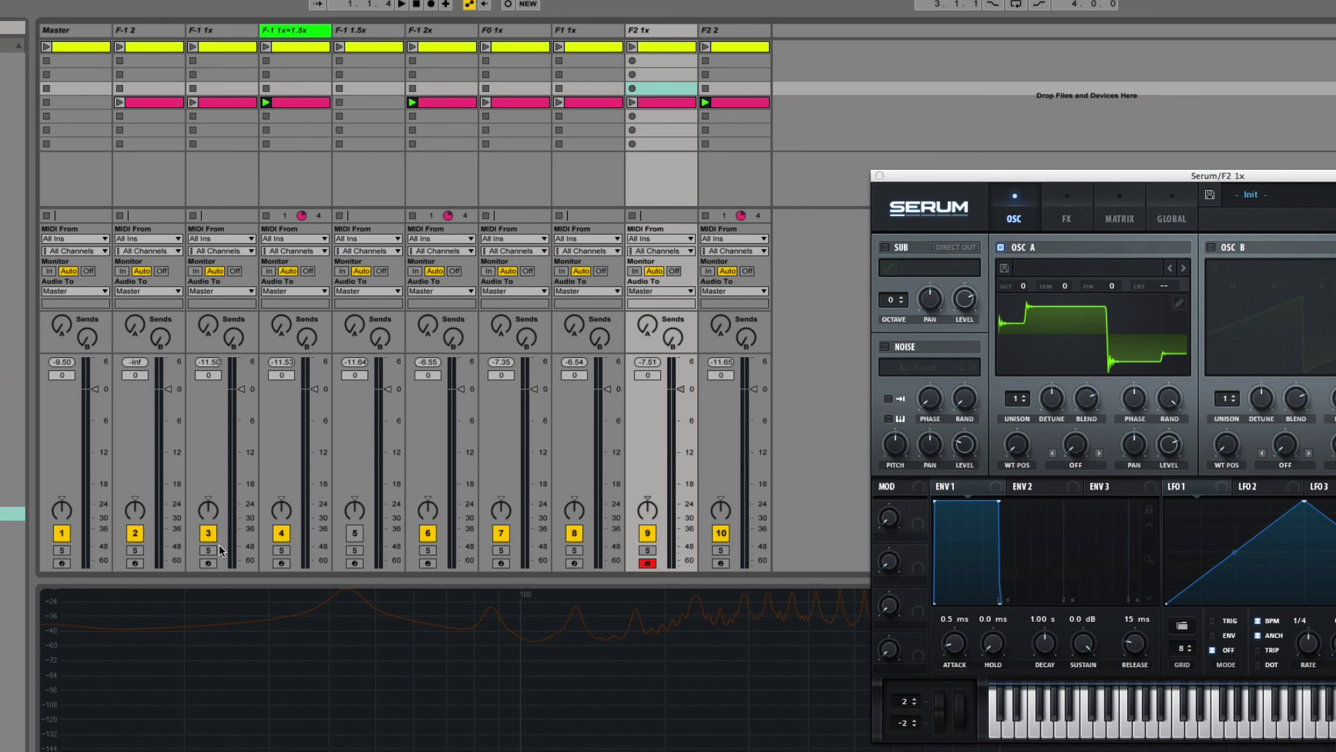
left_click(208, 562)
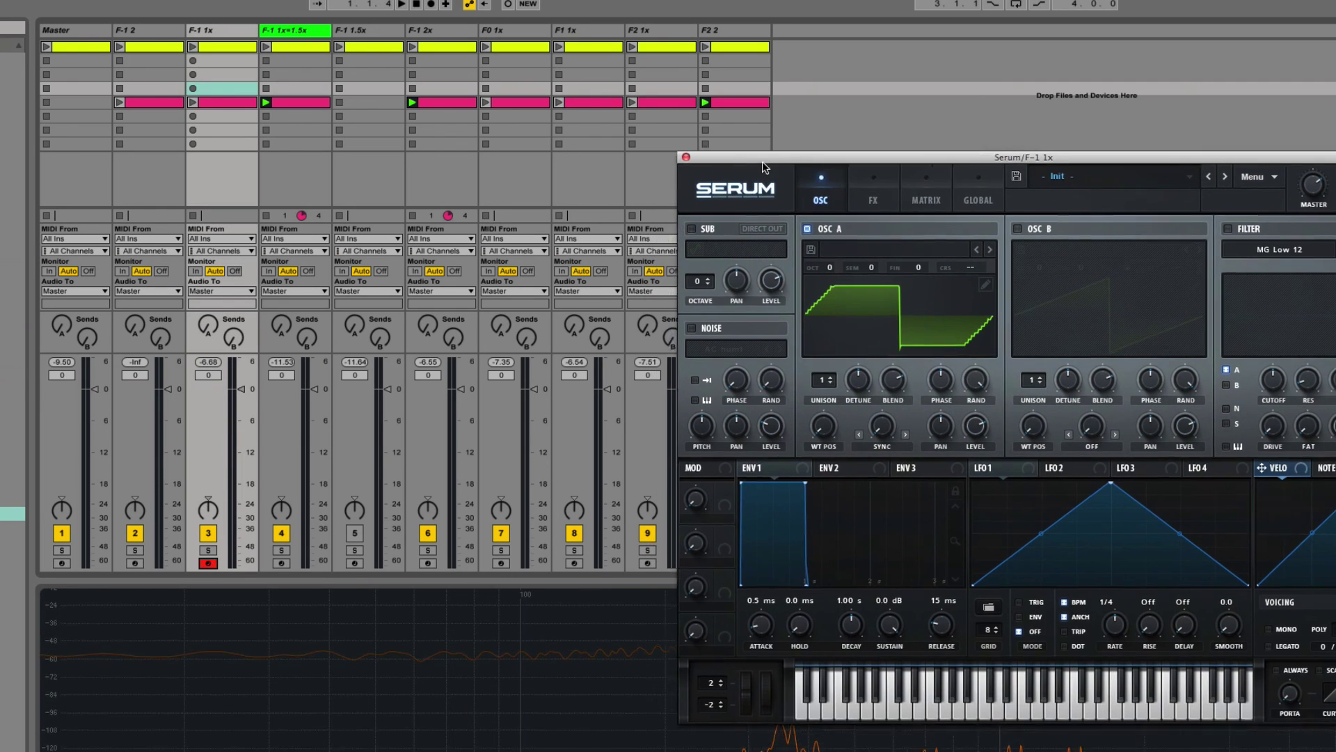
left_click(648, 563)
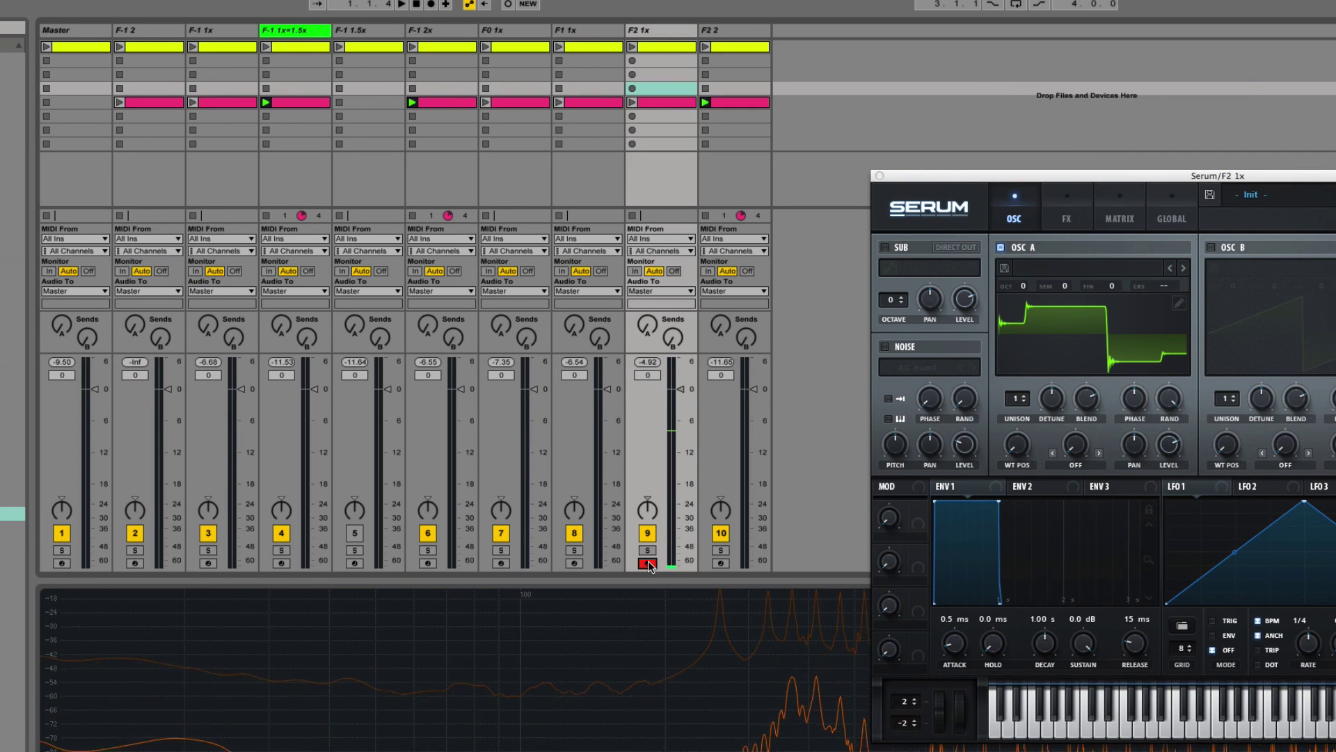
Compare the Serum waveforms of the F2 2, F-1 2 and F-1 2x tracks, leaving F-1 2x selected with its pink clip
left_click(740, 32)
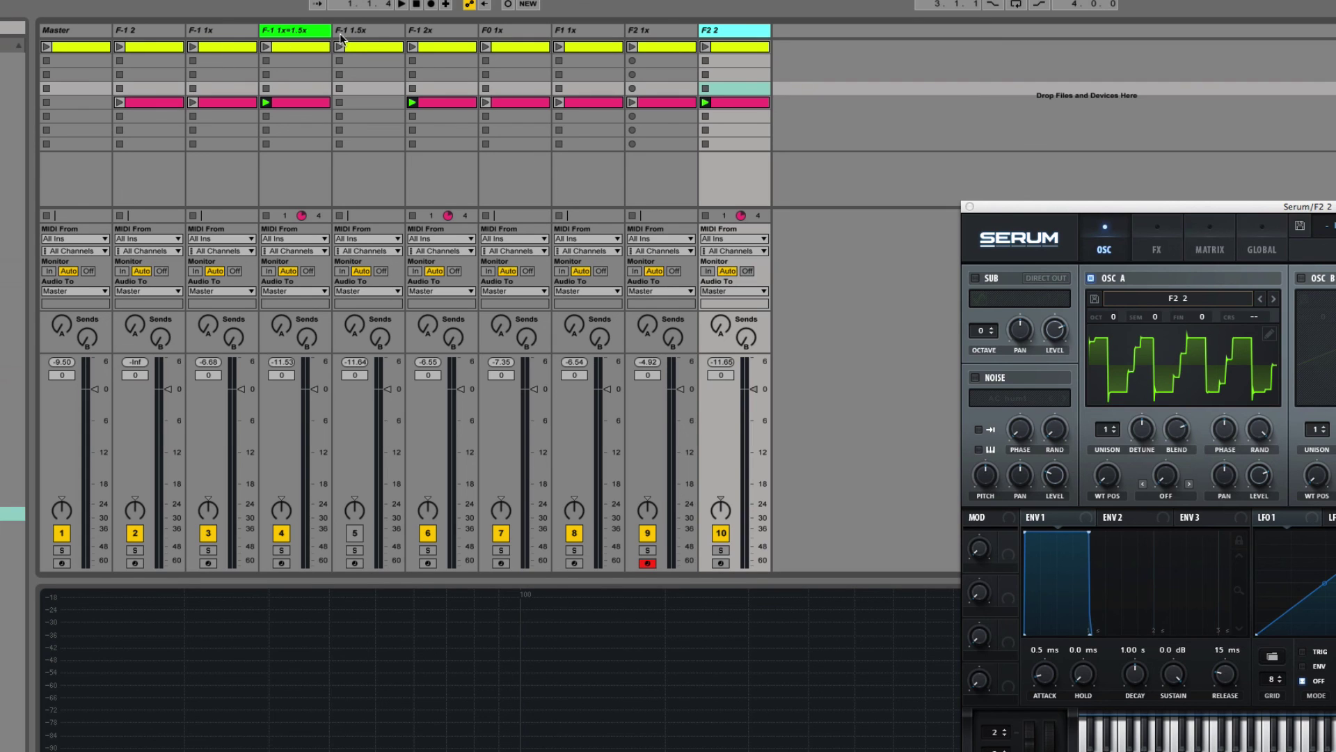
left_click(164, 32)
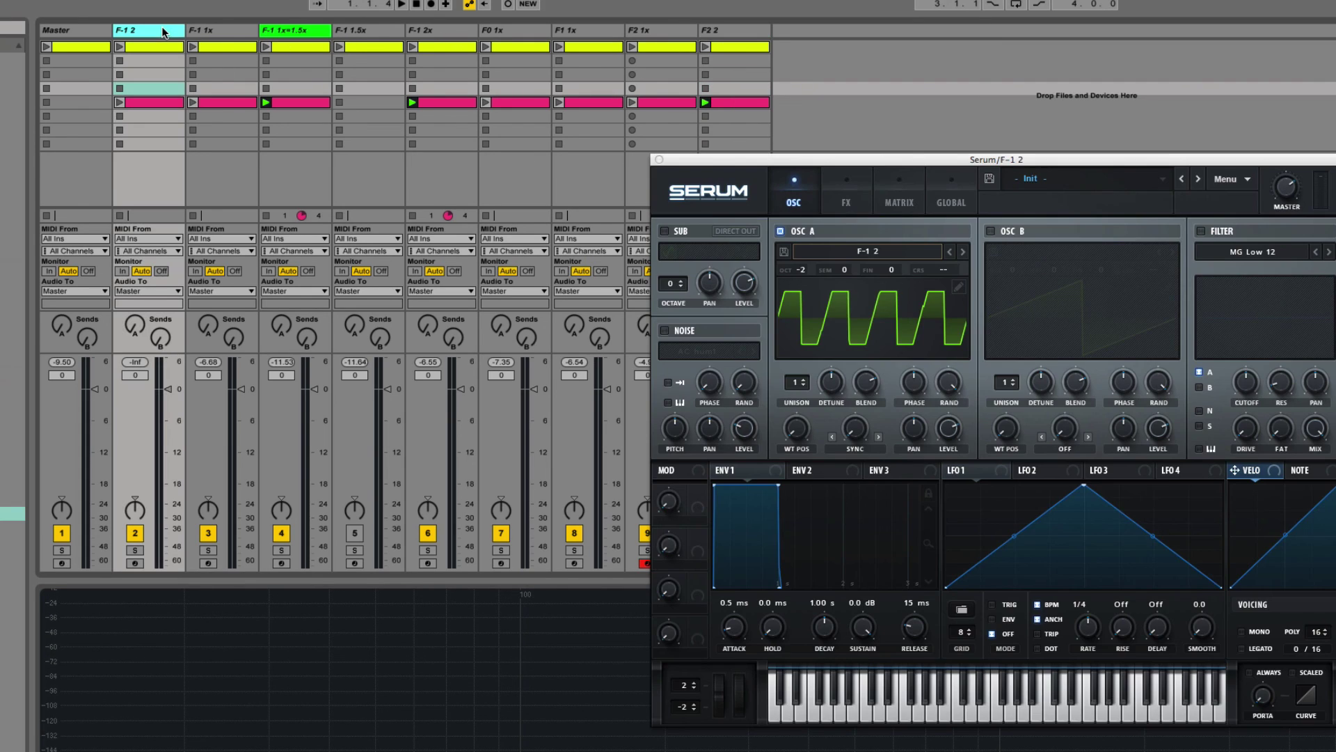
left_click(724, 31)
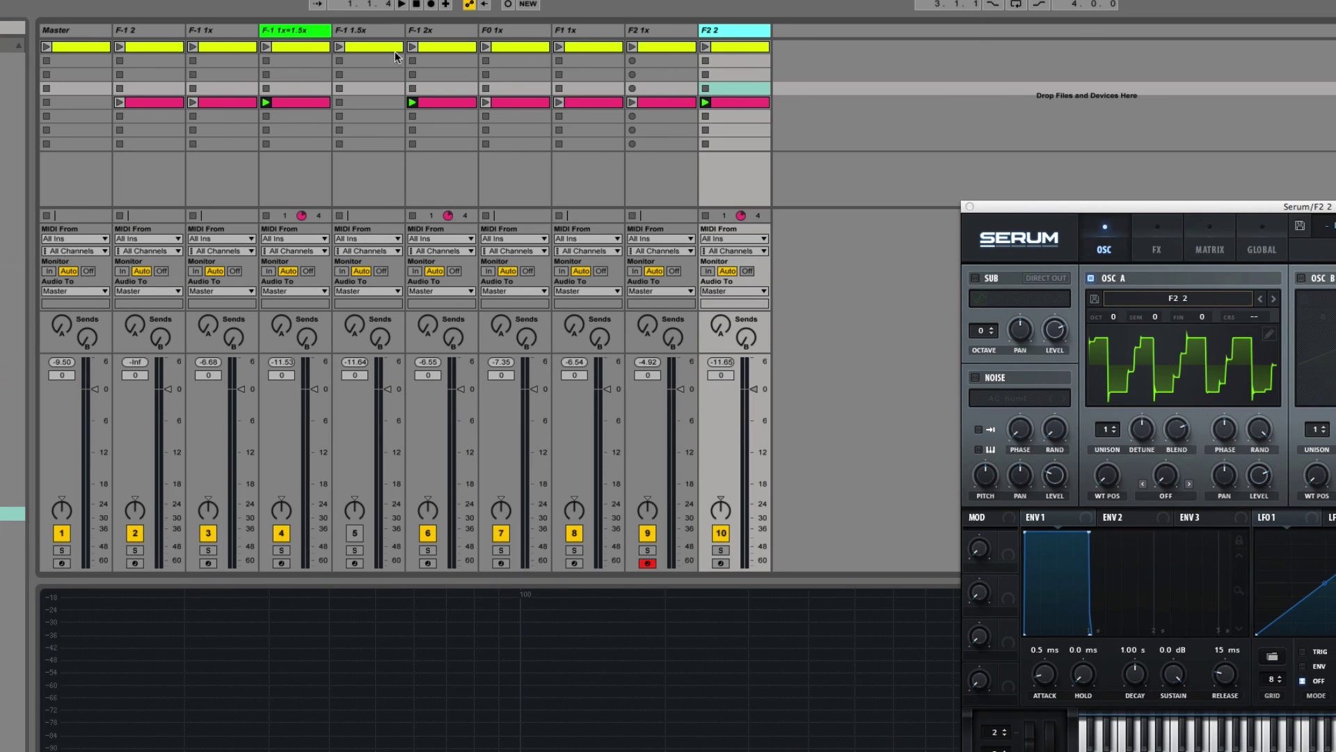
left_click(169, 29)
left_click(428, 28)
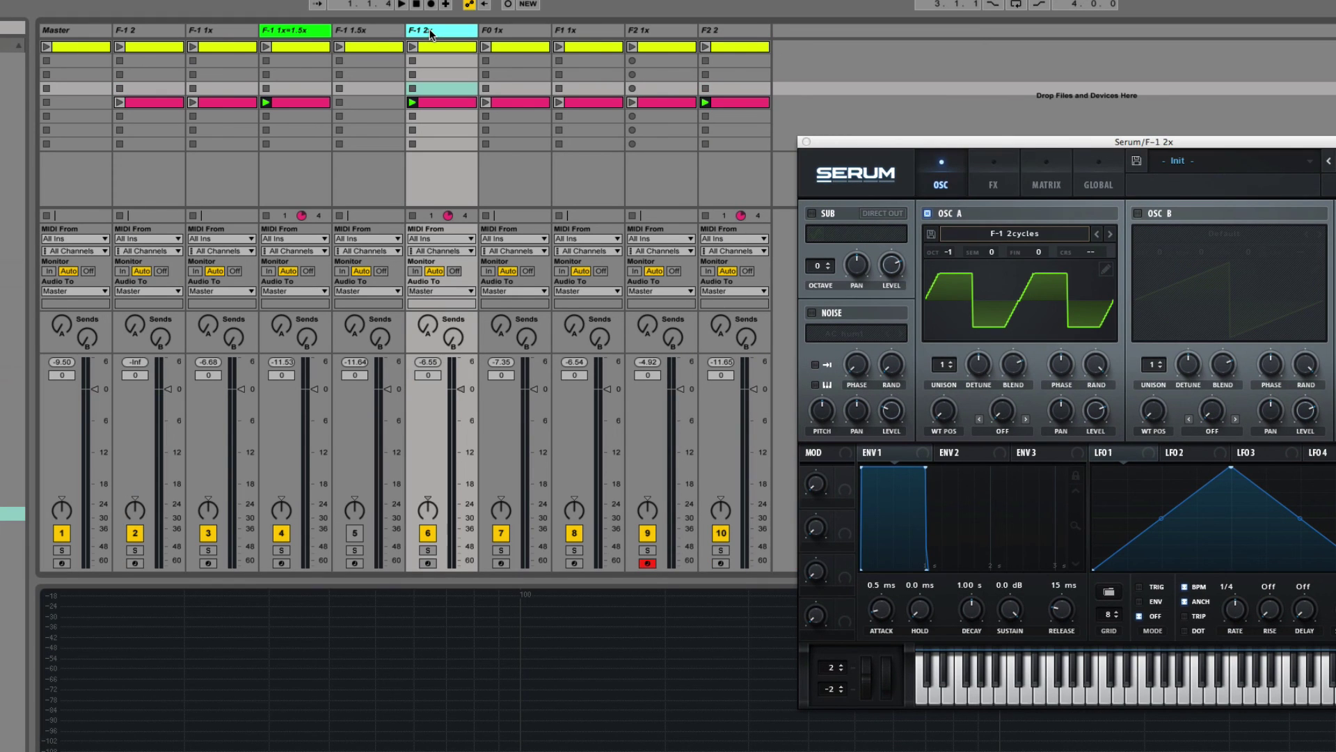
left_click(430, 144)
left_click(431, 103)
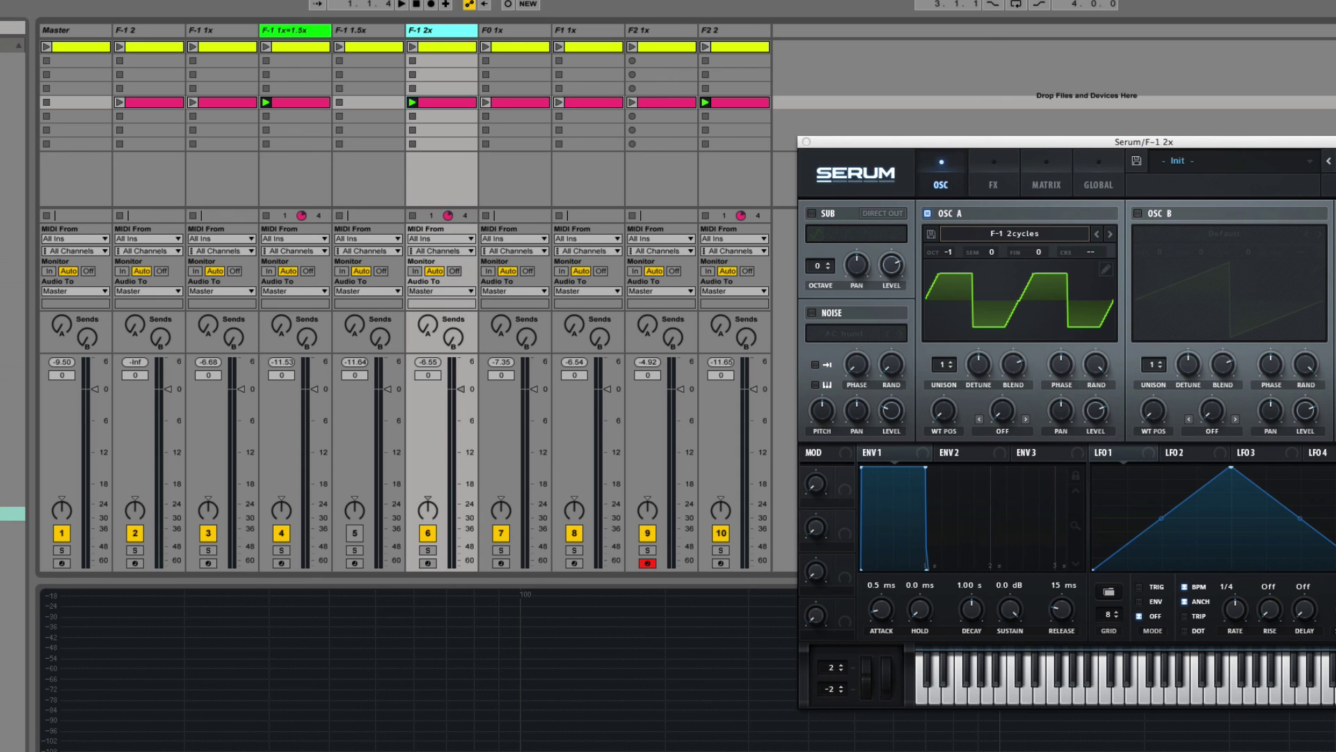
Switch to Finder and open F2 2.wav from the Desktop in Audacity, reading the file directly from the original
key("super+Tab")
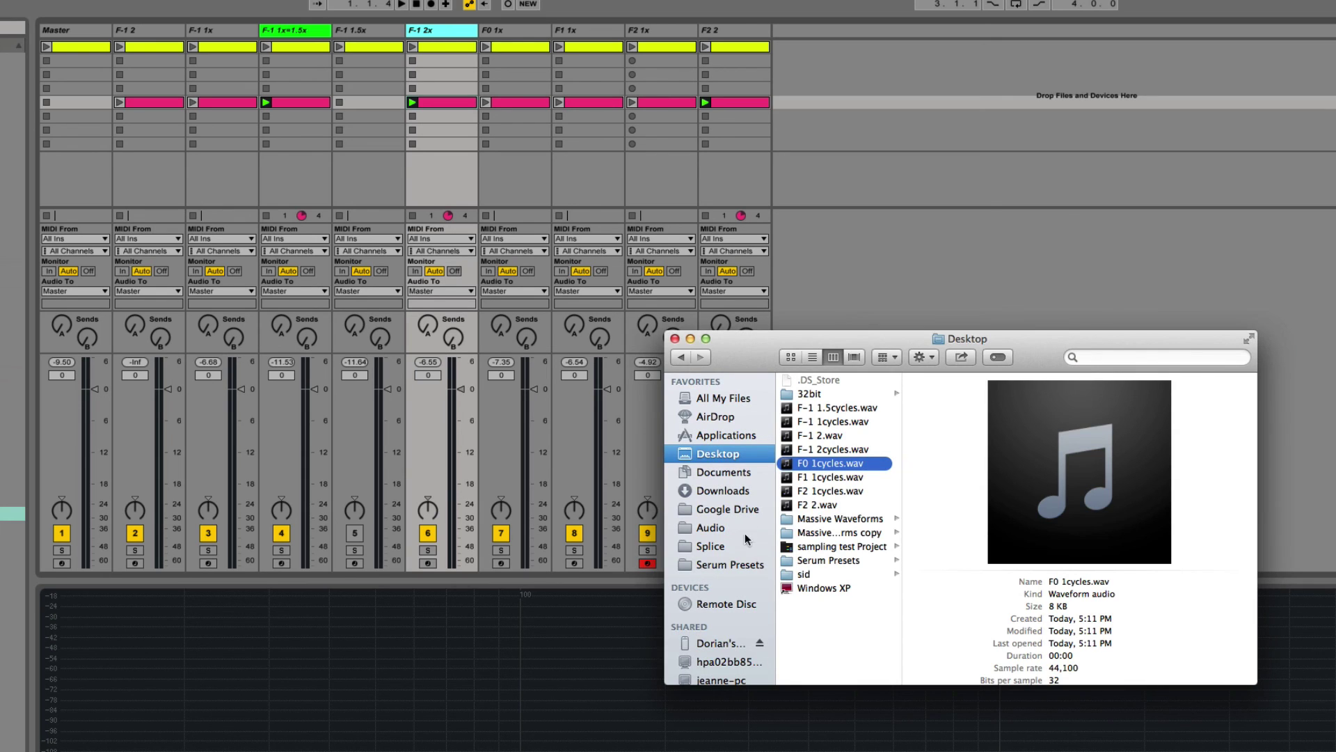
left_click(812, 505)
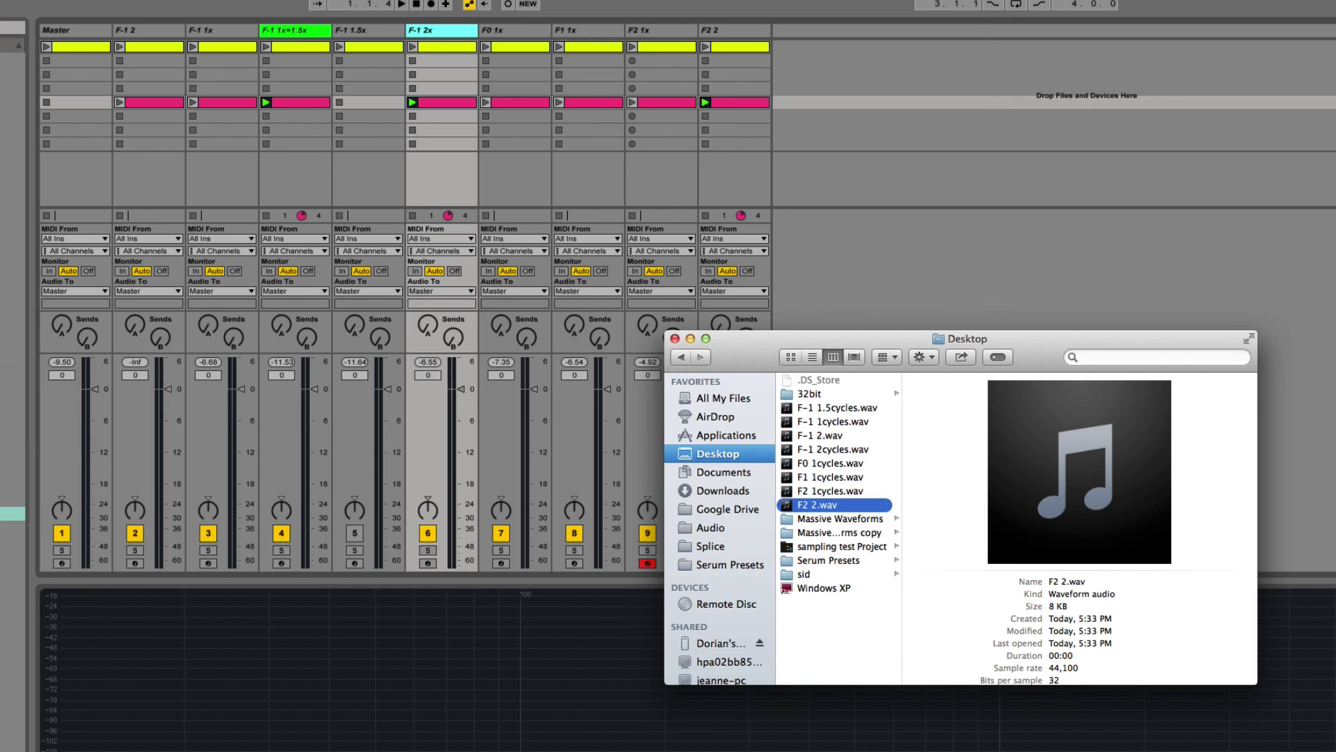
key("super+o")
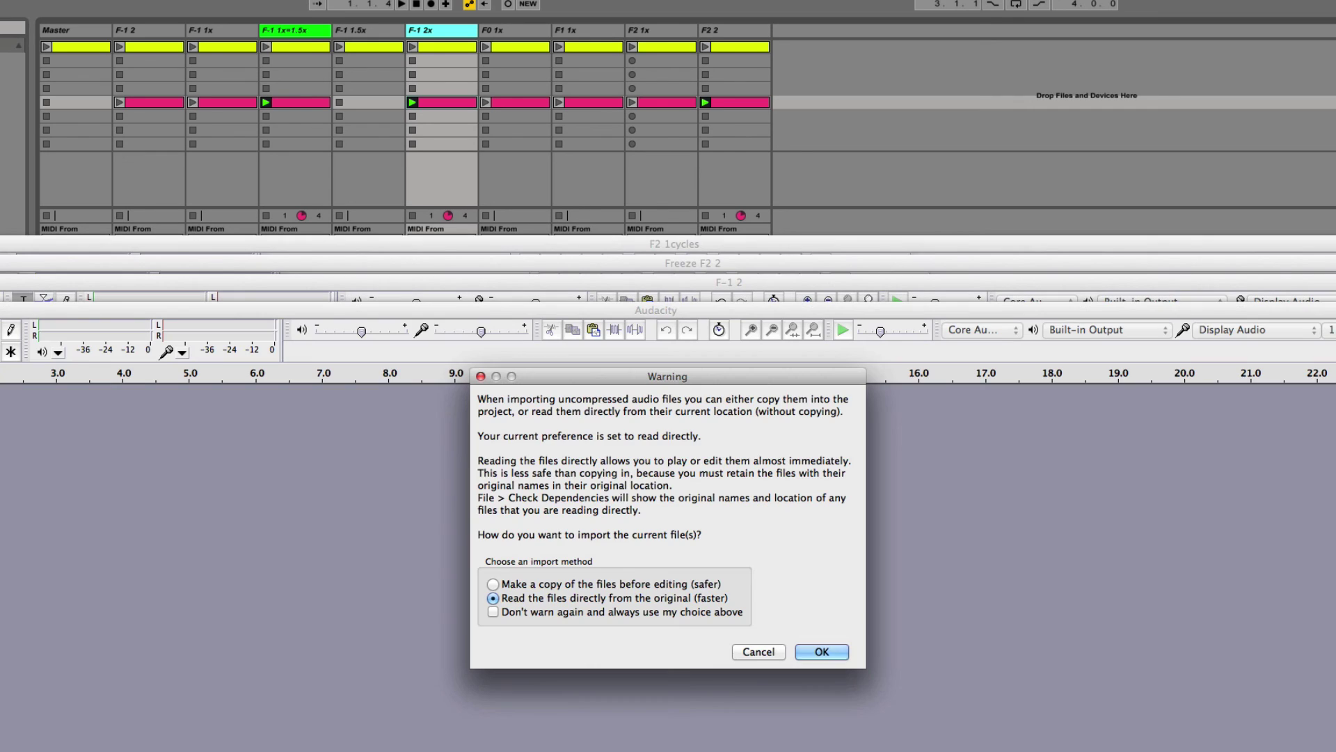
left_click(840, 656)
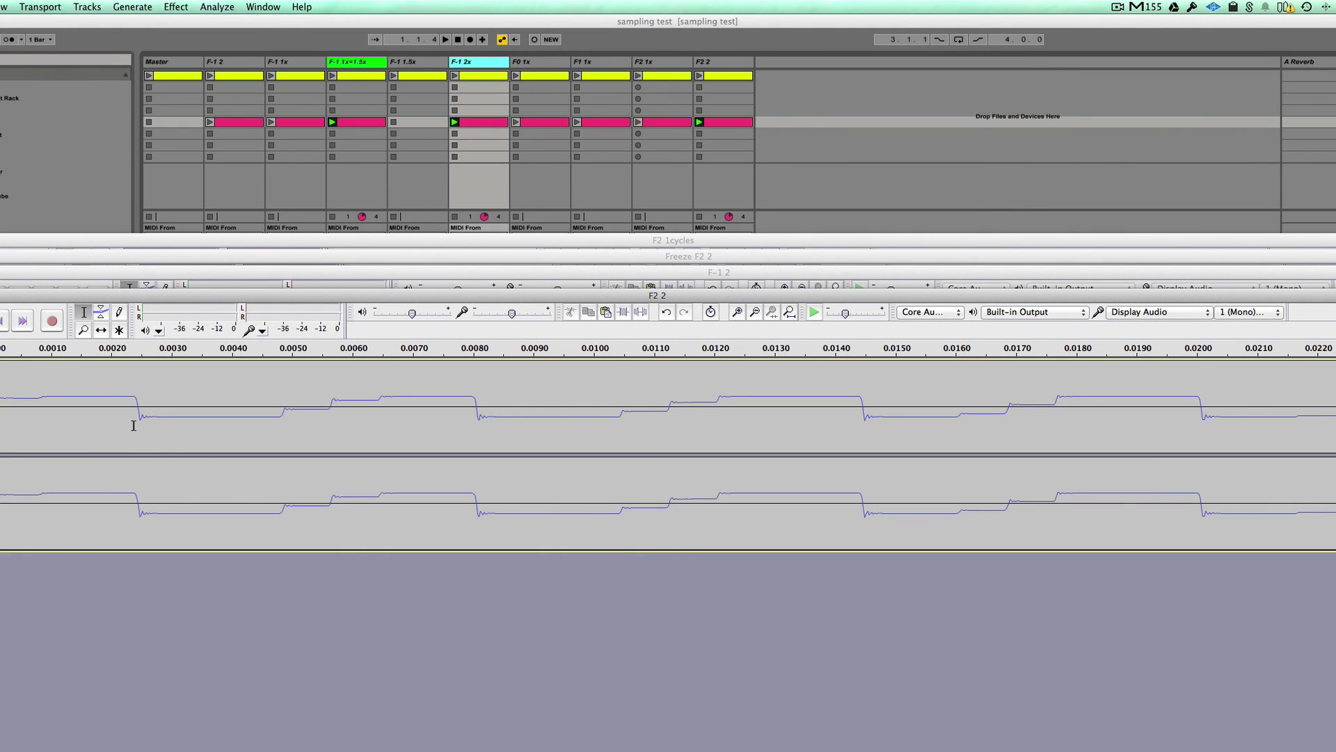
Select the short step in the F2 2 waveform from about 0.0049 to 0.0056 seconds to examine it
left_click(275, 409)
left_click_drag(297, 413, 329, 411)
left_click(313, 411)
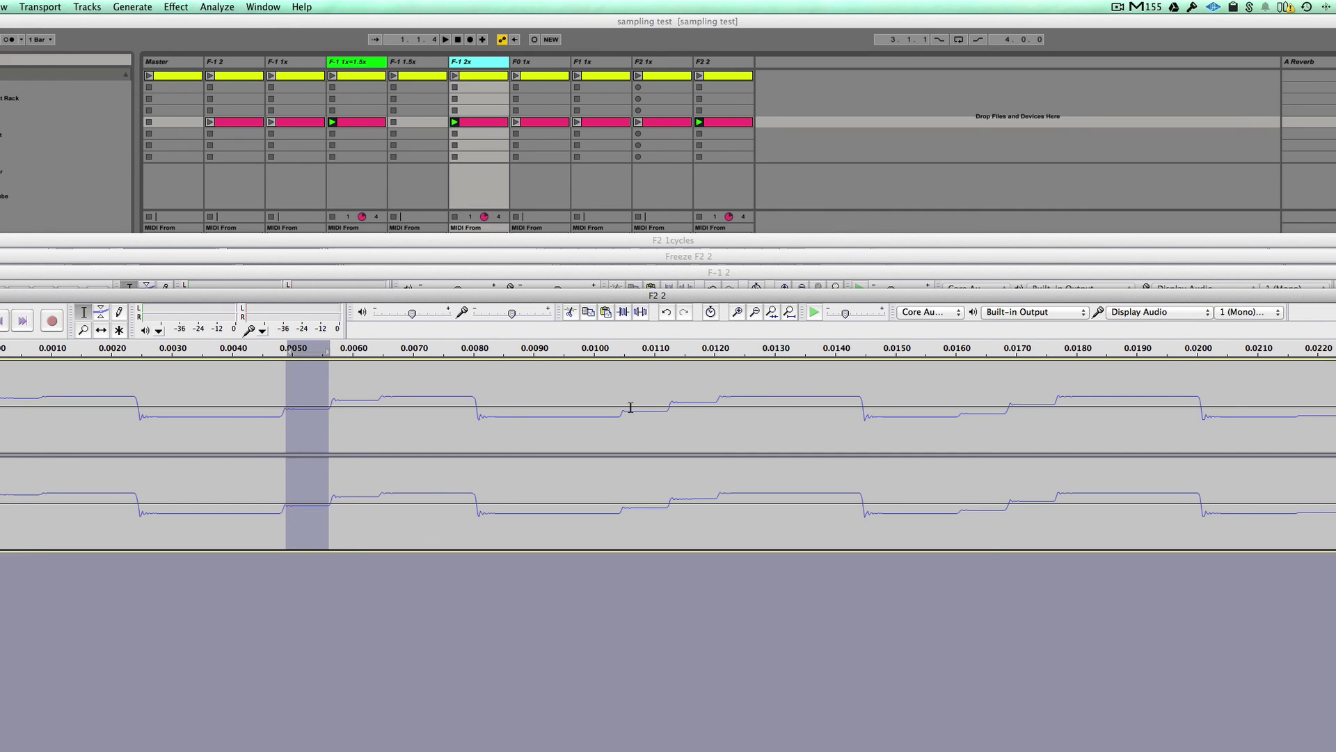
Compare the stepped plateaus of the F2 2 waveform by selecting them around 0.0105, 0.0057, 0.0113 and 0.0168 seconds, and clear the selection
left_click_drag(624, 411, 672, 412)
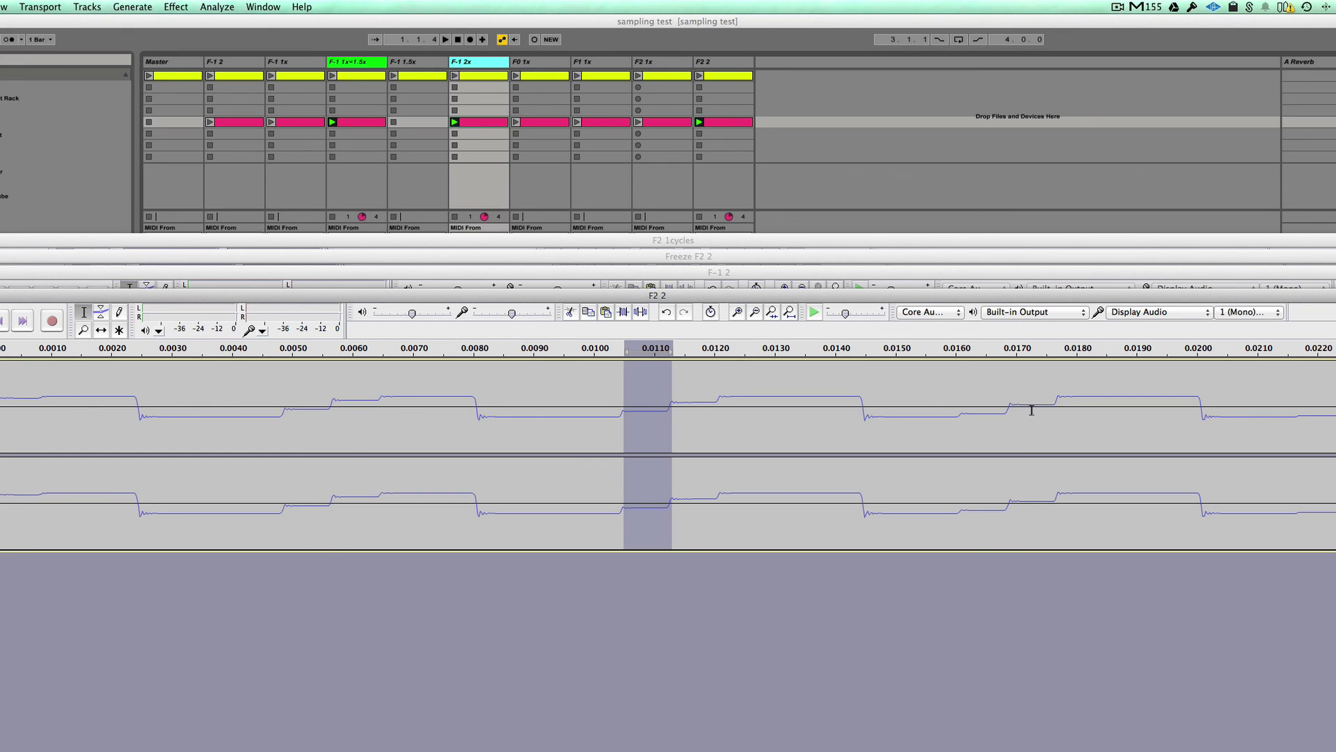
left_click(336, 404)
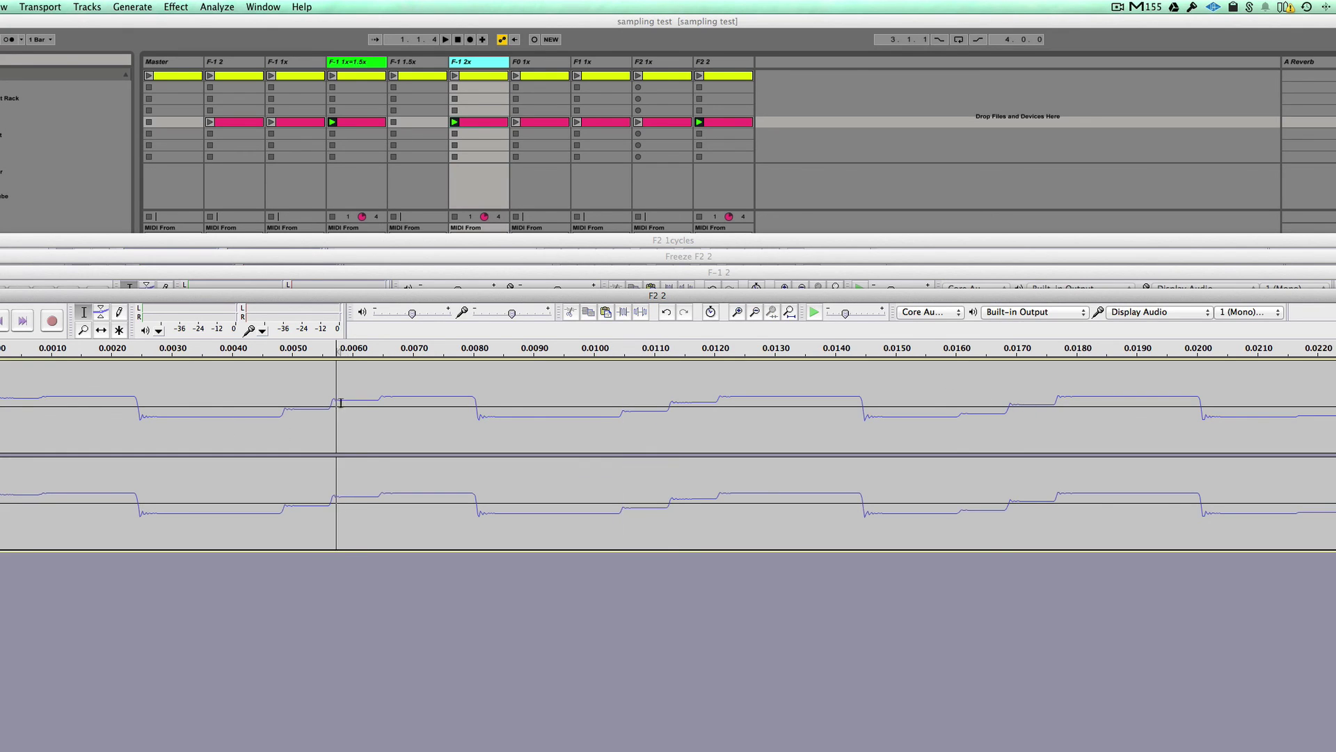
left_click_drag(337, 403, 380, 403)
left_click_drag(675, 404, 741, 406)
left_click_drag(1009, 406, 1050, 408)
key("super+shift+a")
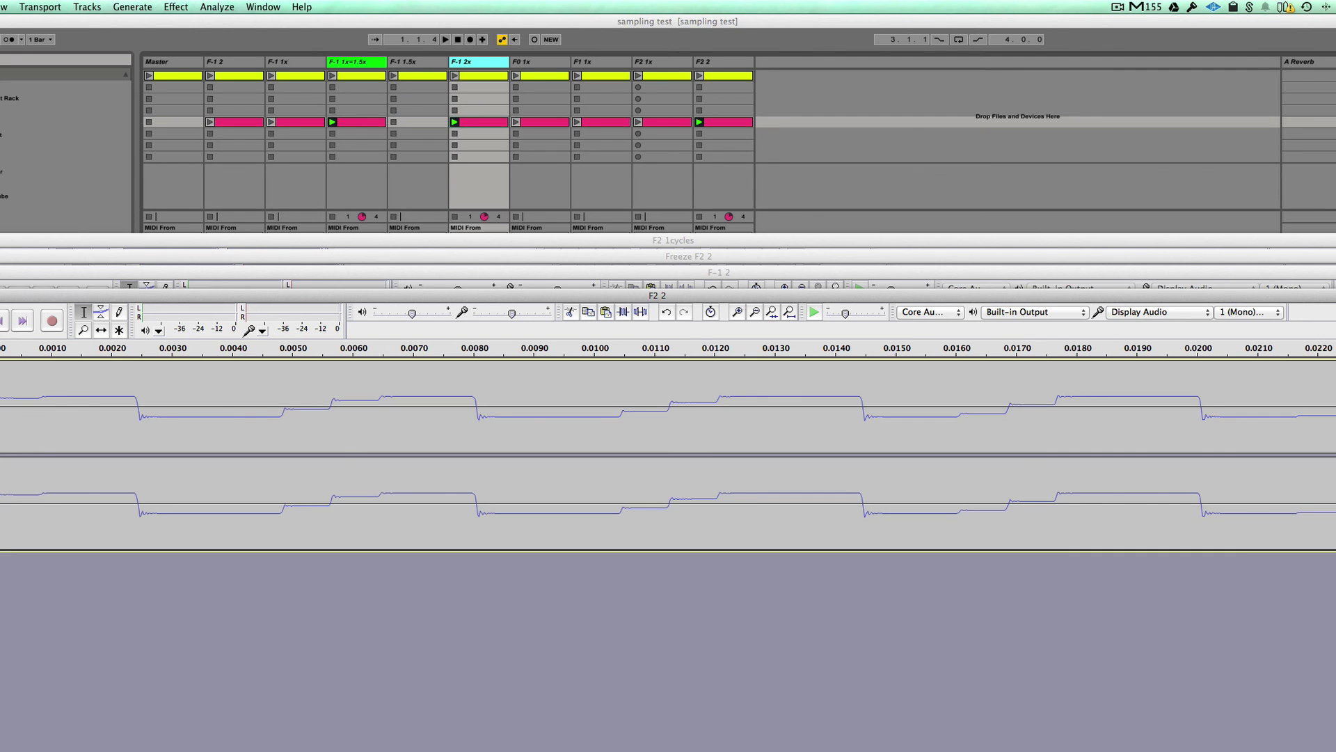
Switch to Ableton Live, arm the F2 2 track, and move its Serum window so the whole plugin is visible
left_click(987, 145)
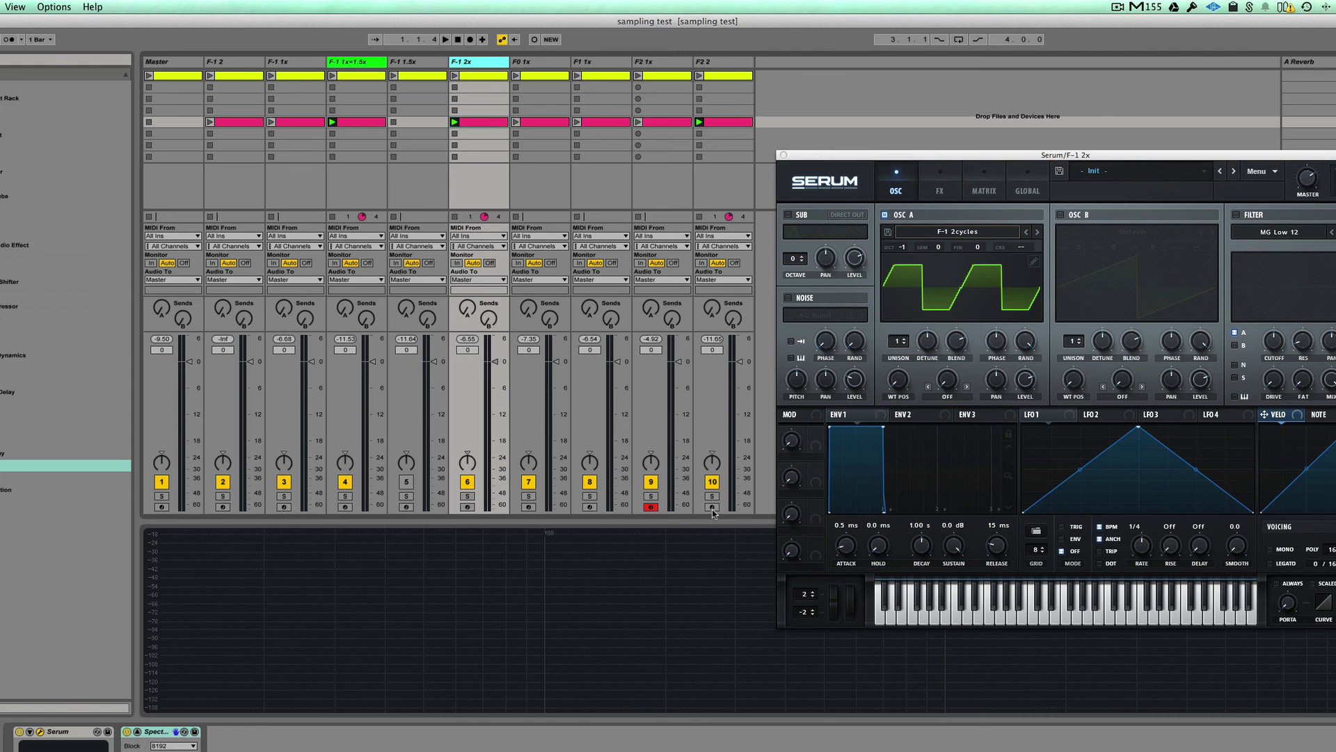
left_click(712, 507)
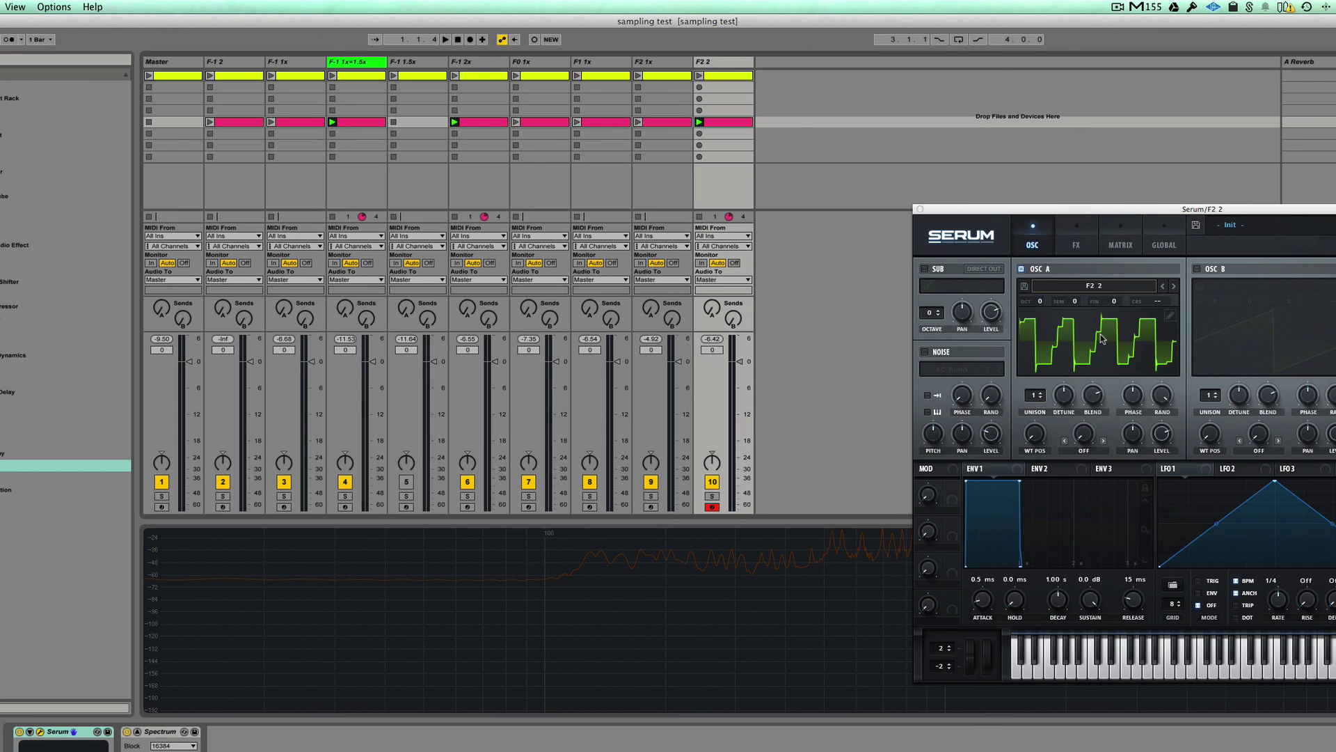
left_click(1062, 343)
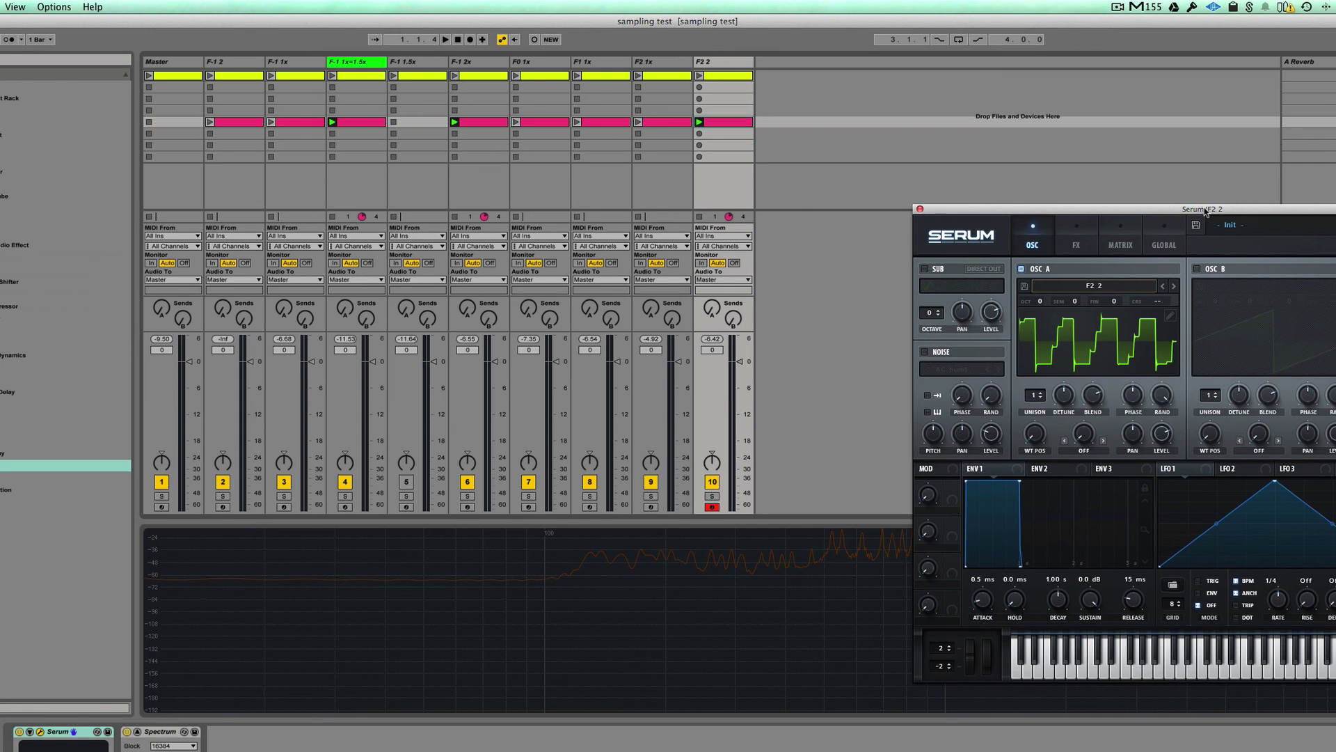
left_click_drag(1200, 211, 796, 224)
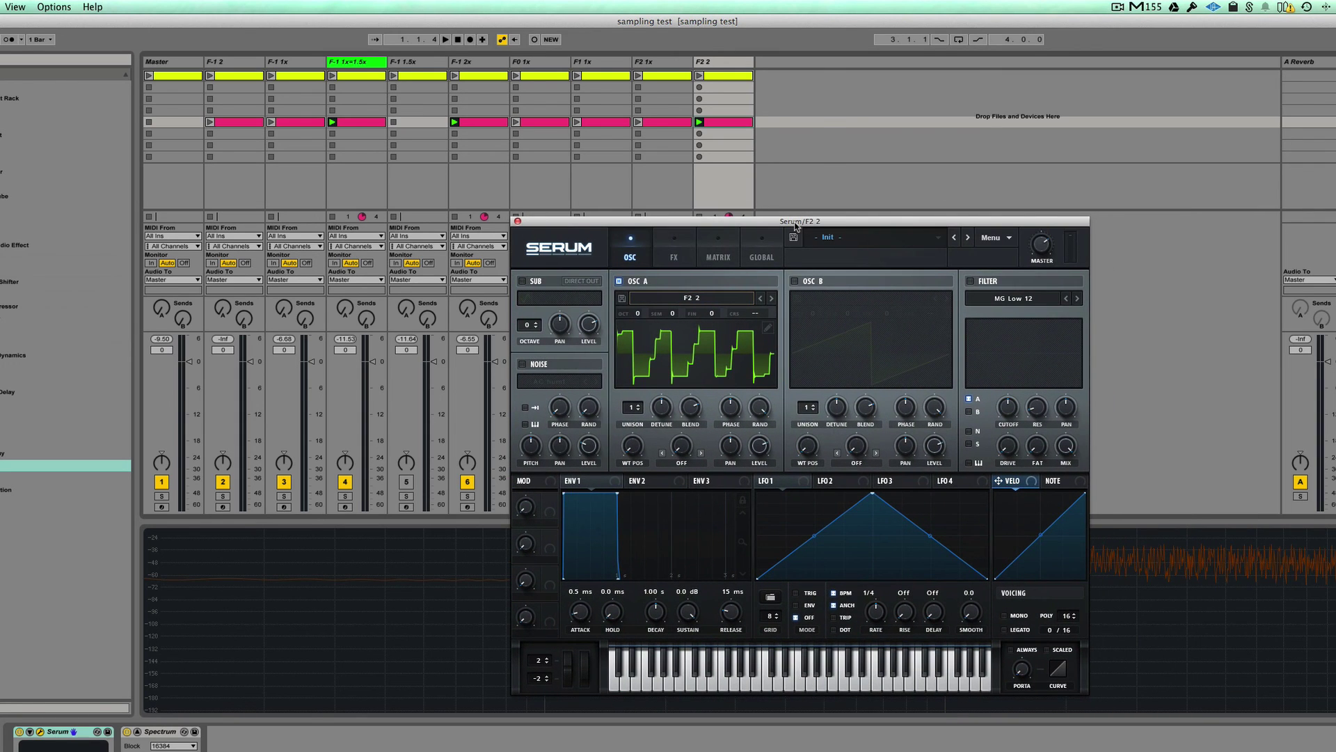